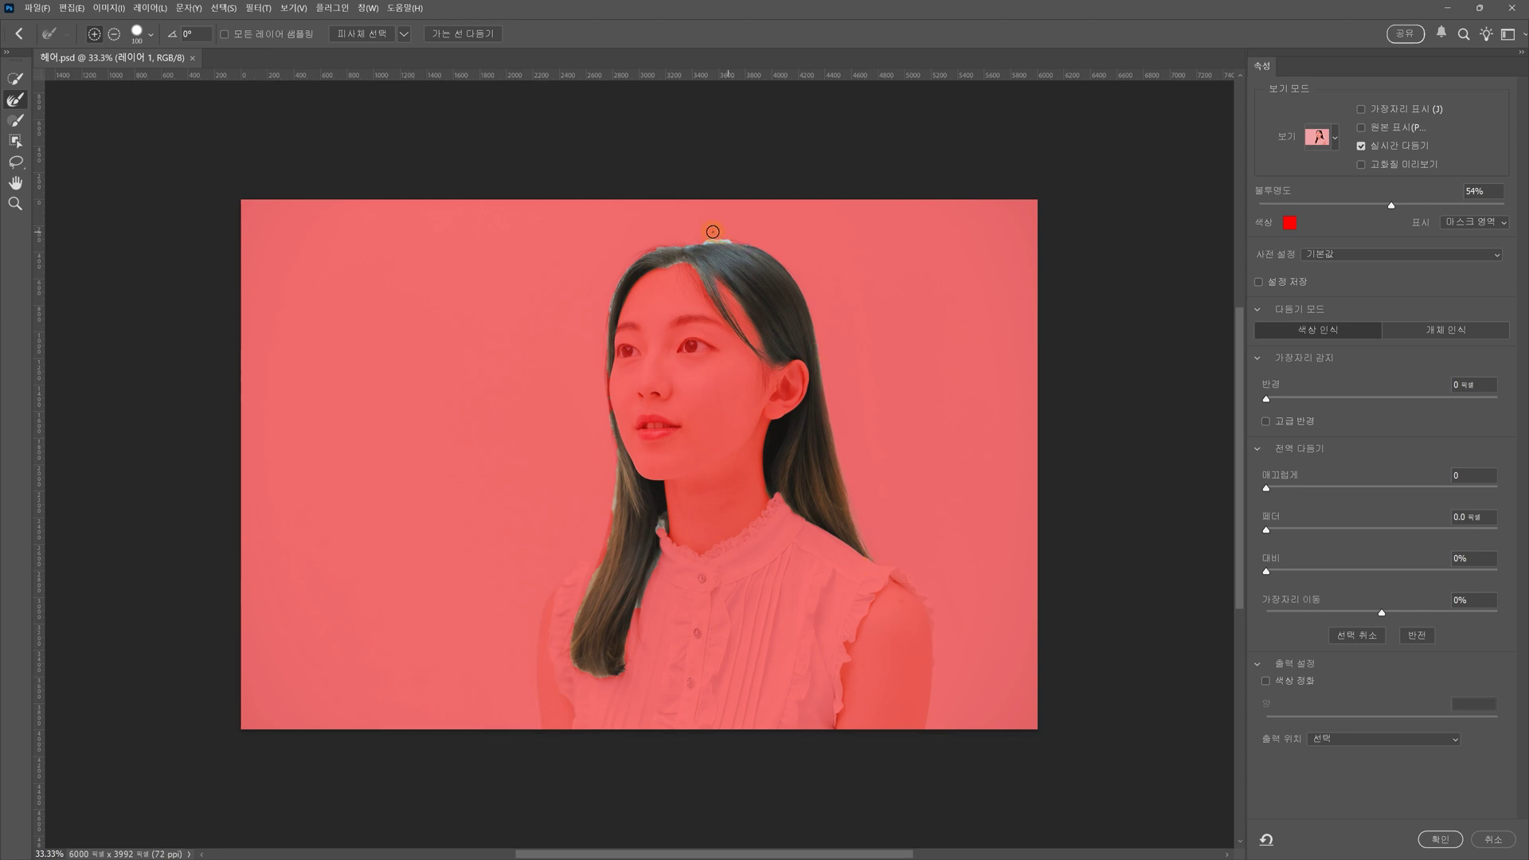
Step: Refine the hair selection's edges along the crown, the face side and the long strands with the Refine Edge Brush
key(ctrl+plus)
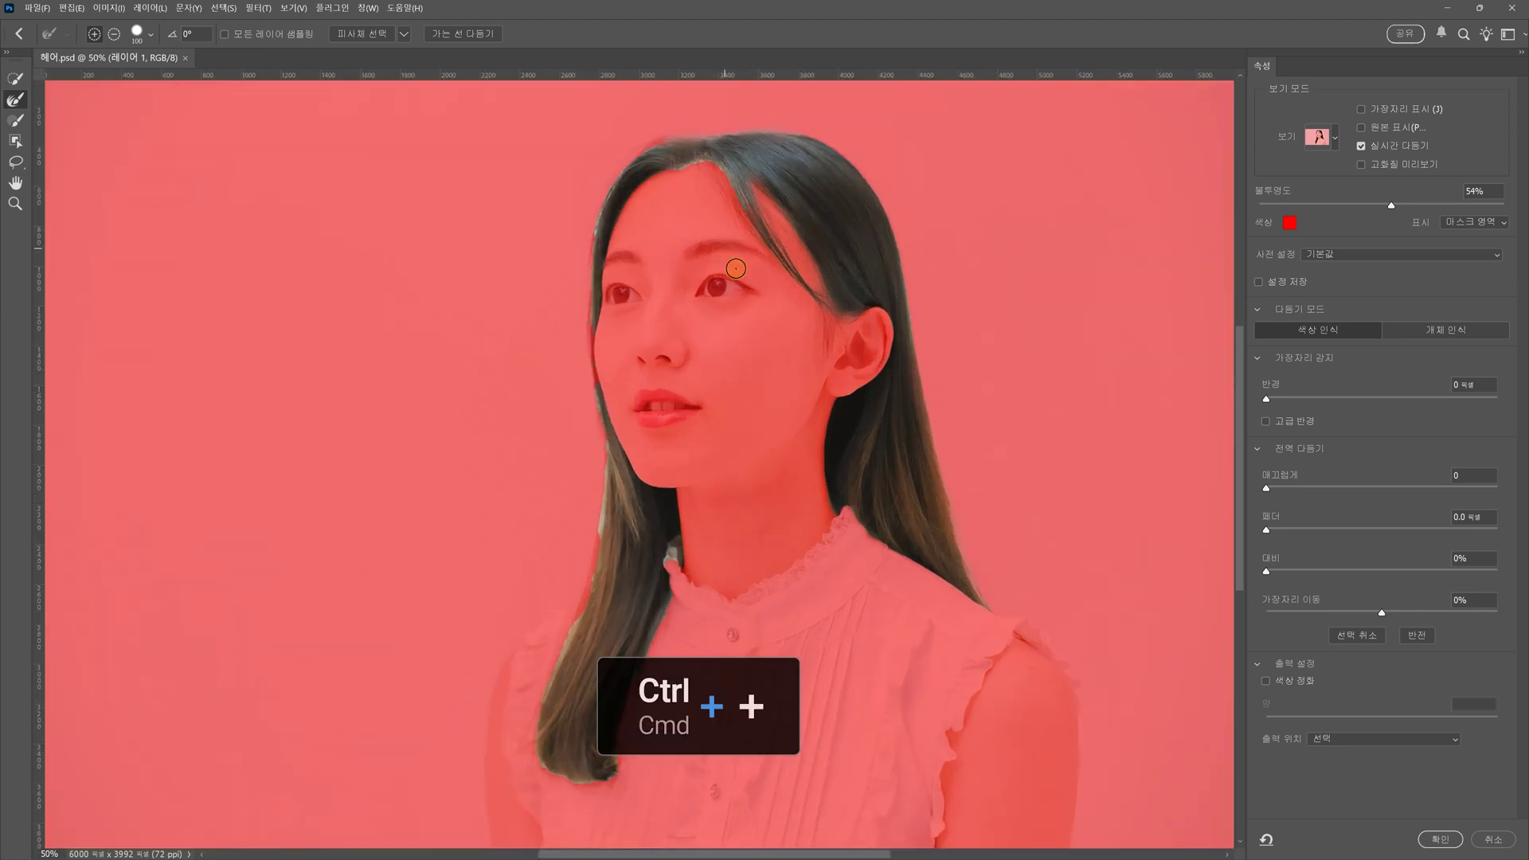
drag(747, 238, 744, 292)
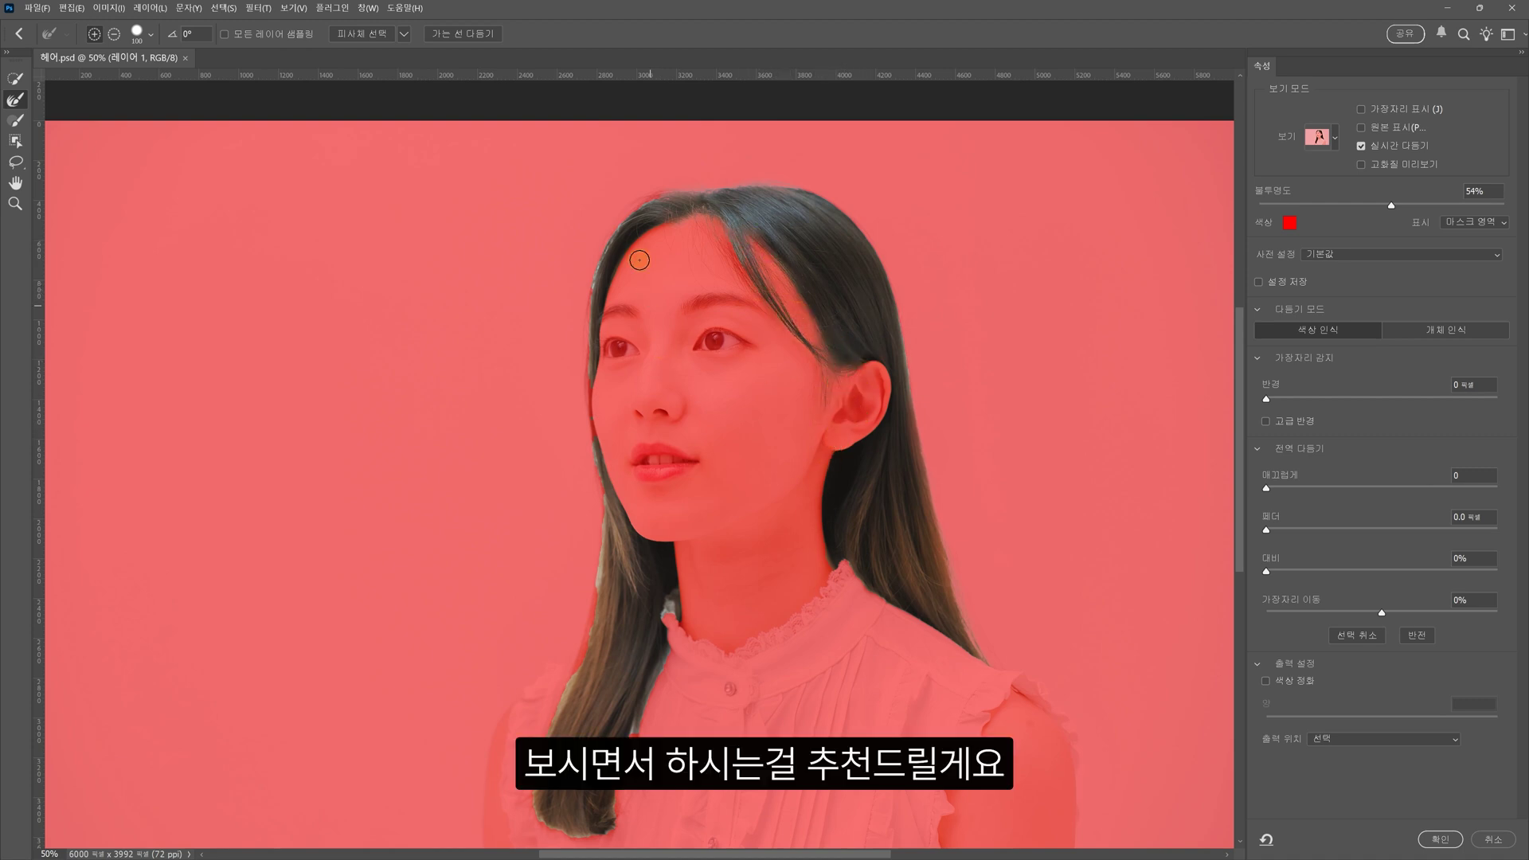
mouse_move(626, 219)
mouse_down()
mouse_move(600, 250)
mouse_move(587, 361)
mouse_move(608, 525)
mouse_move(591, 644)
mouse_move(602, 838)
mouse_move(668, 631)
mouse_up()
scroll(1009, 679, down, 3)
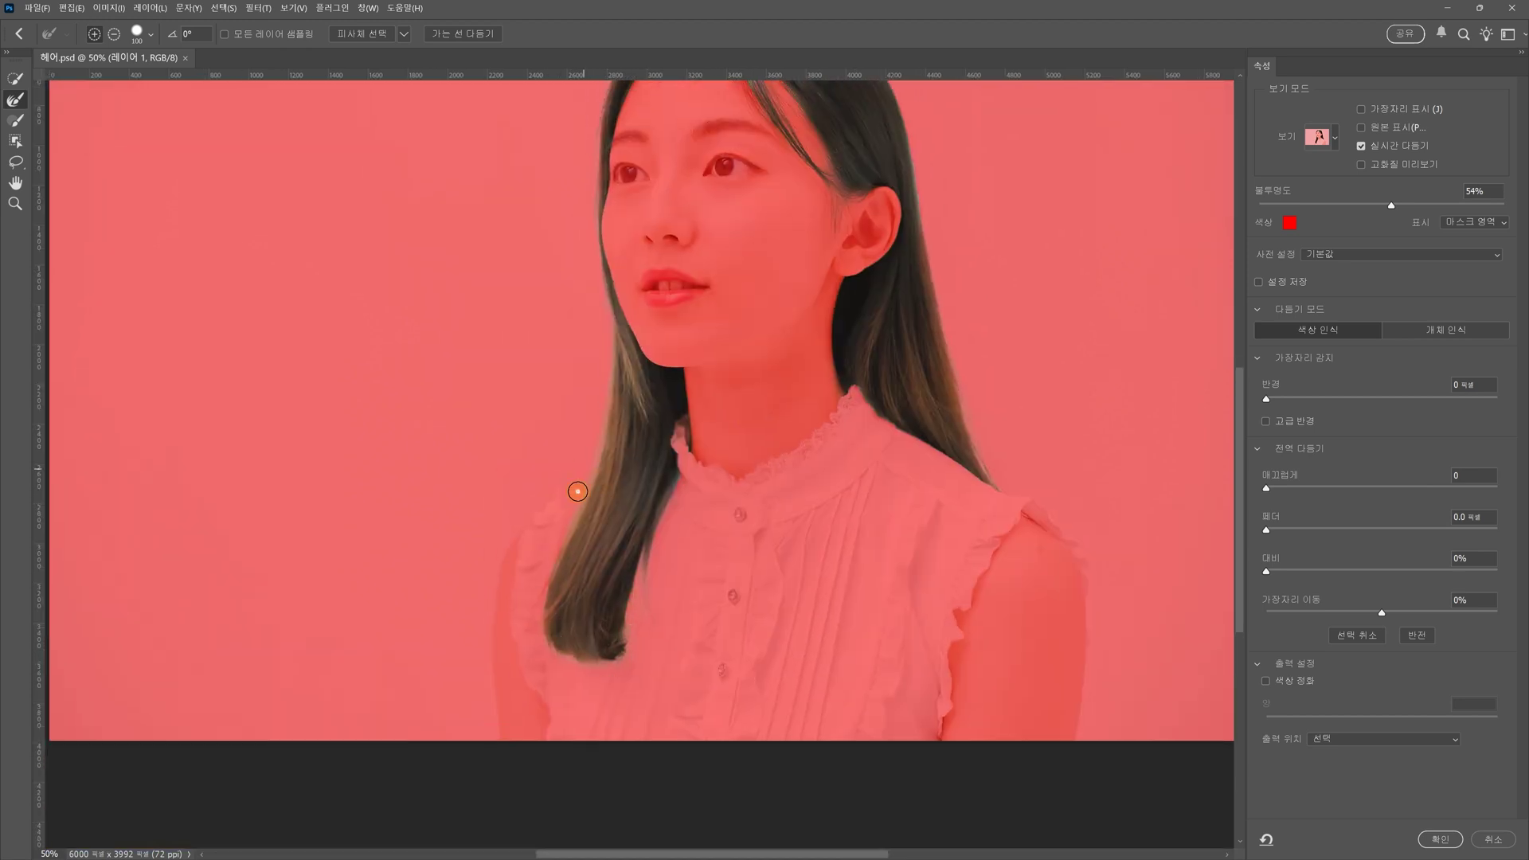
scroll(609, 295, up, 2)
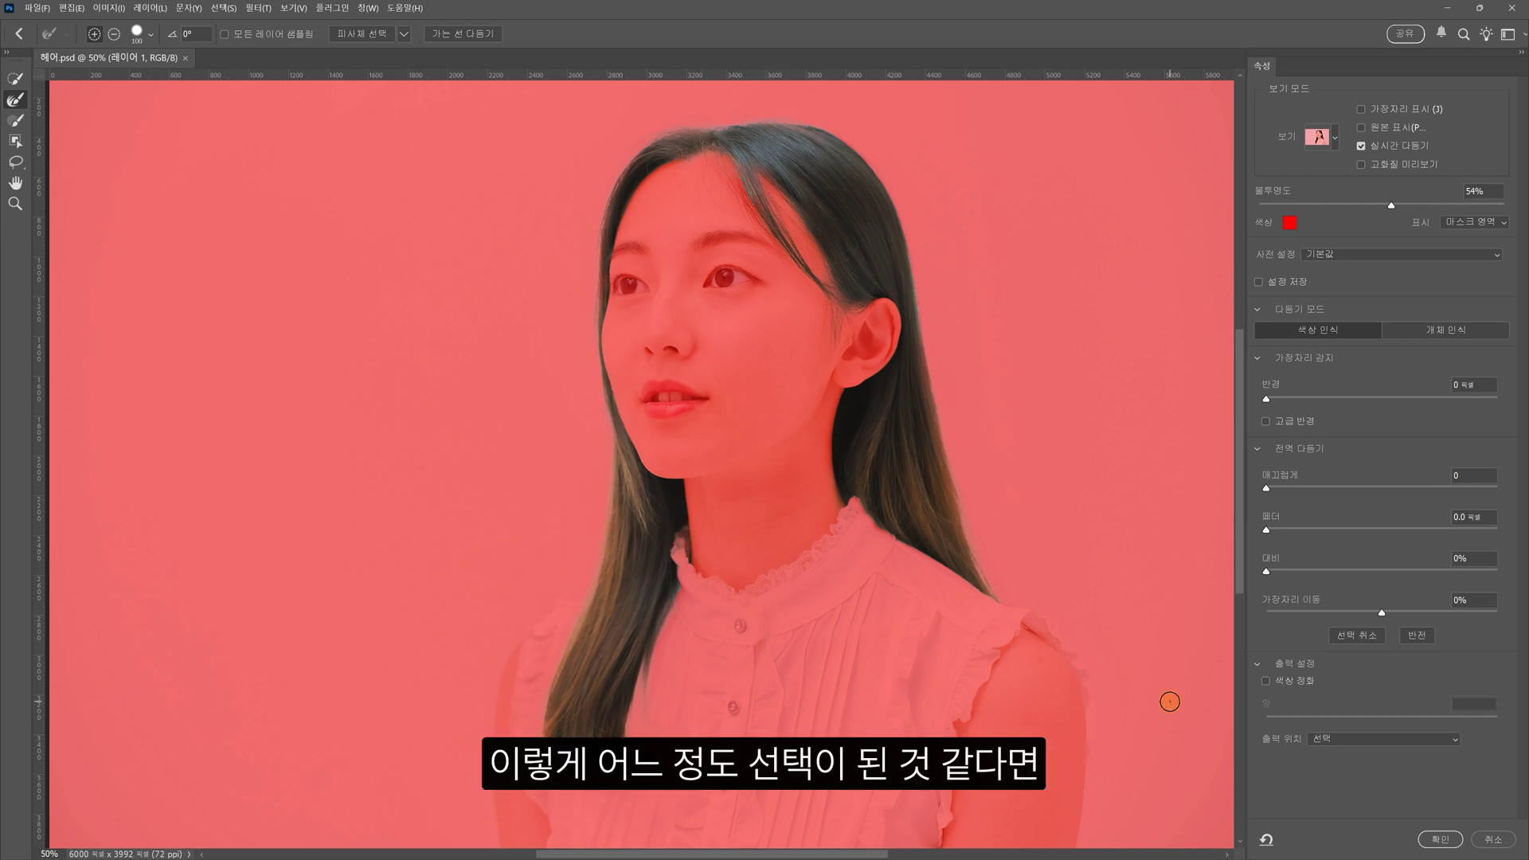
Step: Output the refined selection as a new layer with a layer mask and make the original 레이어 1 visible
click(1354, 740)
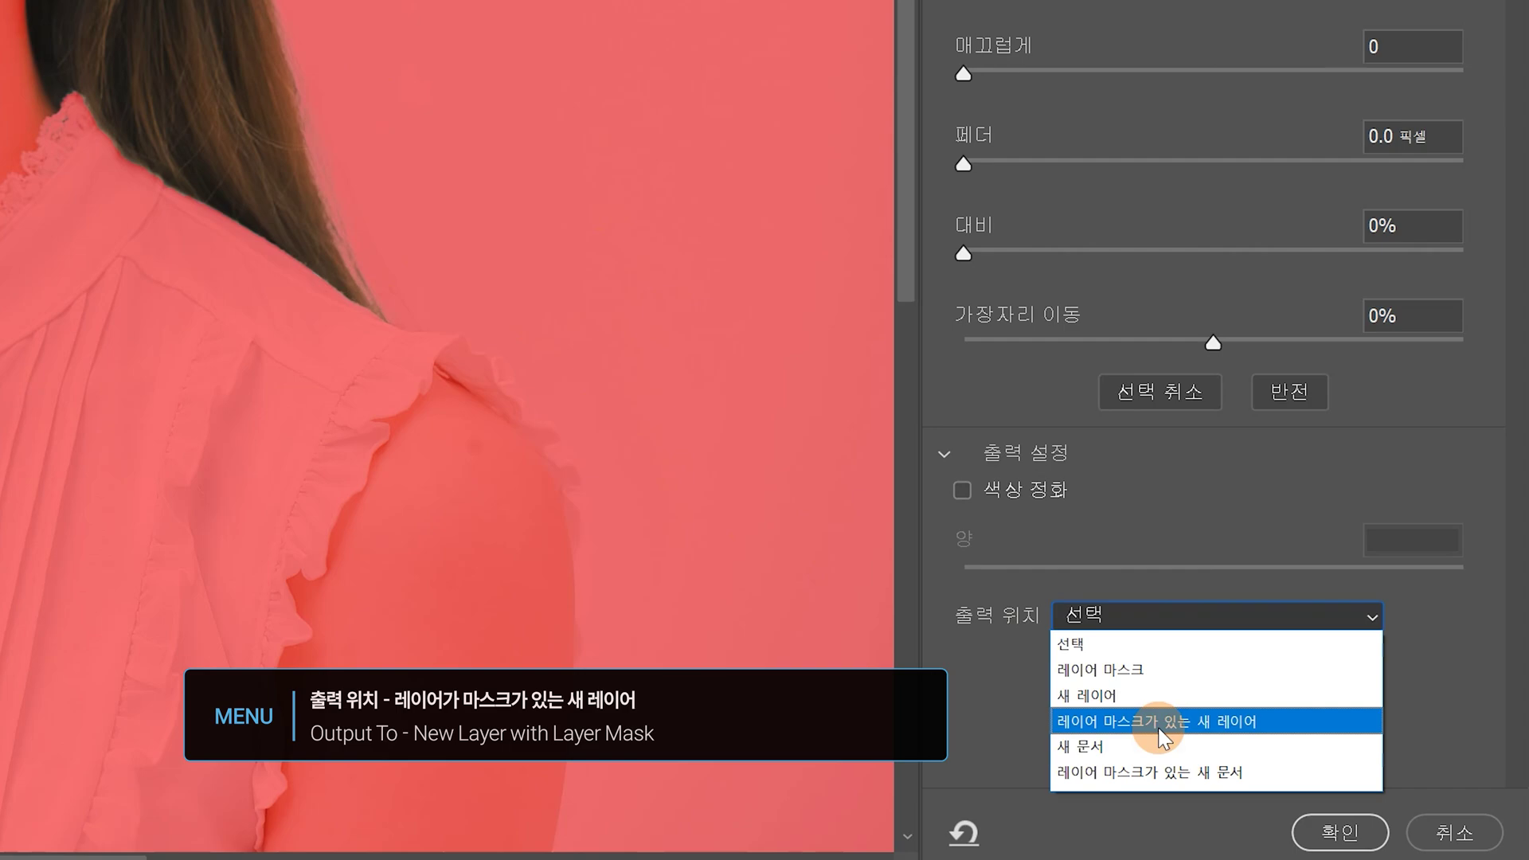
click(1161, 723)
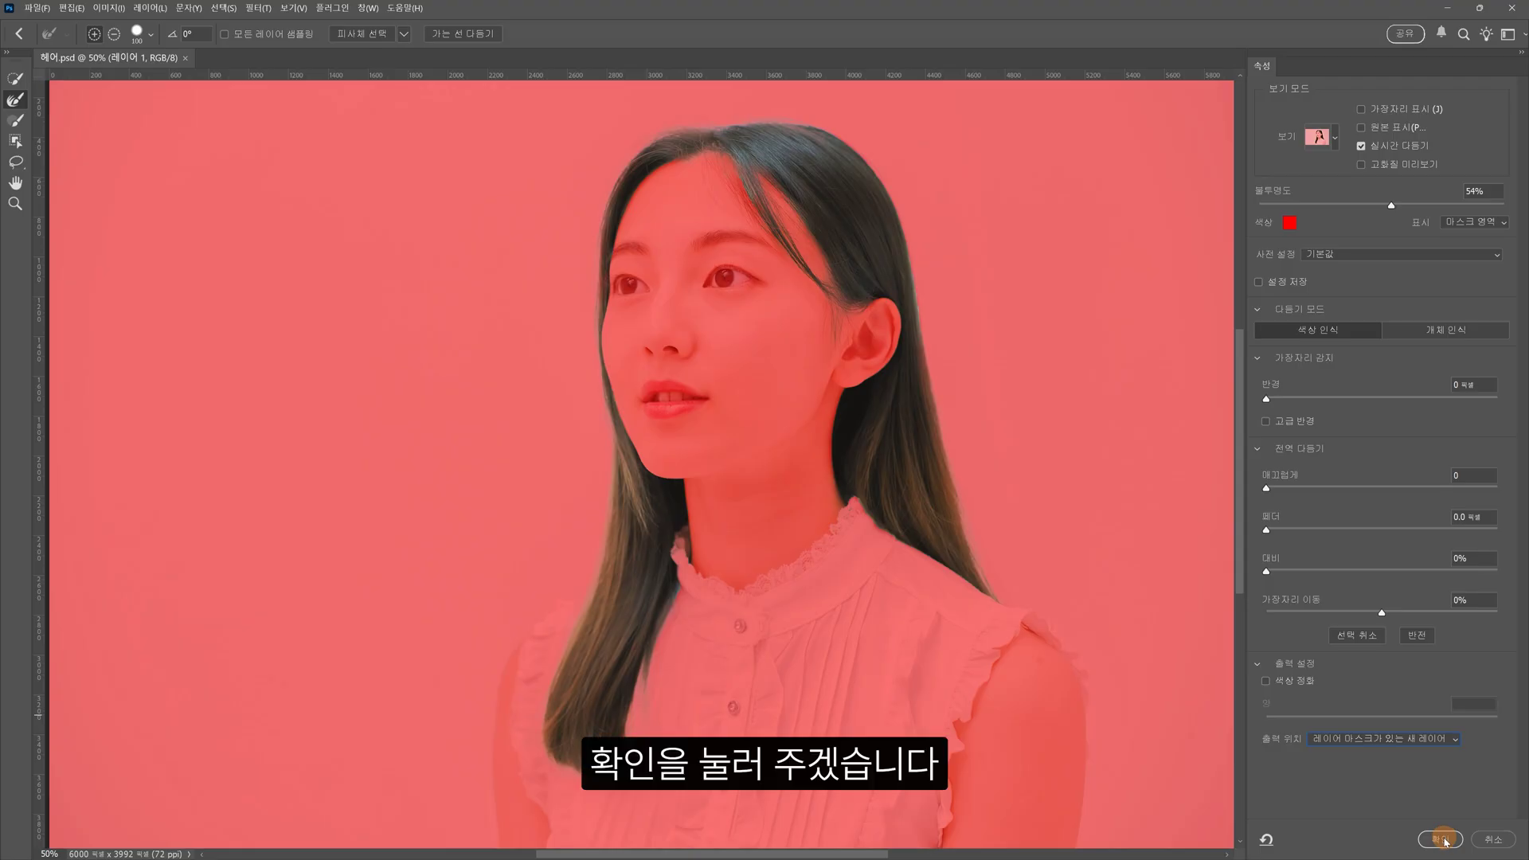
click(1442, 838)
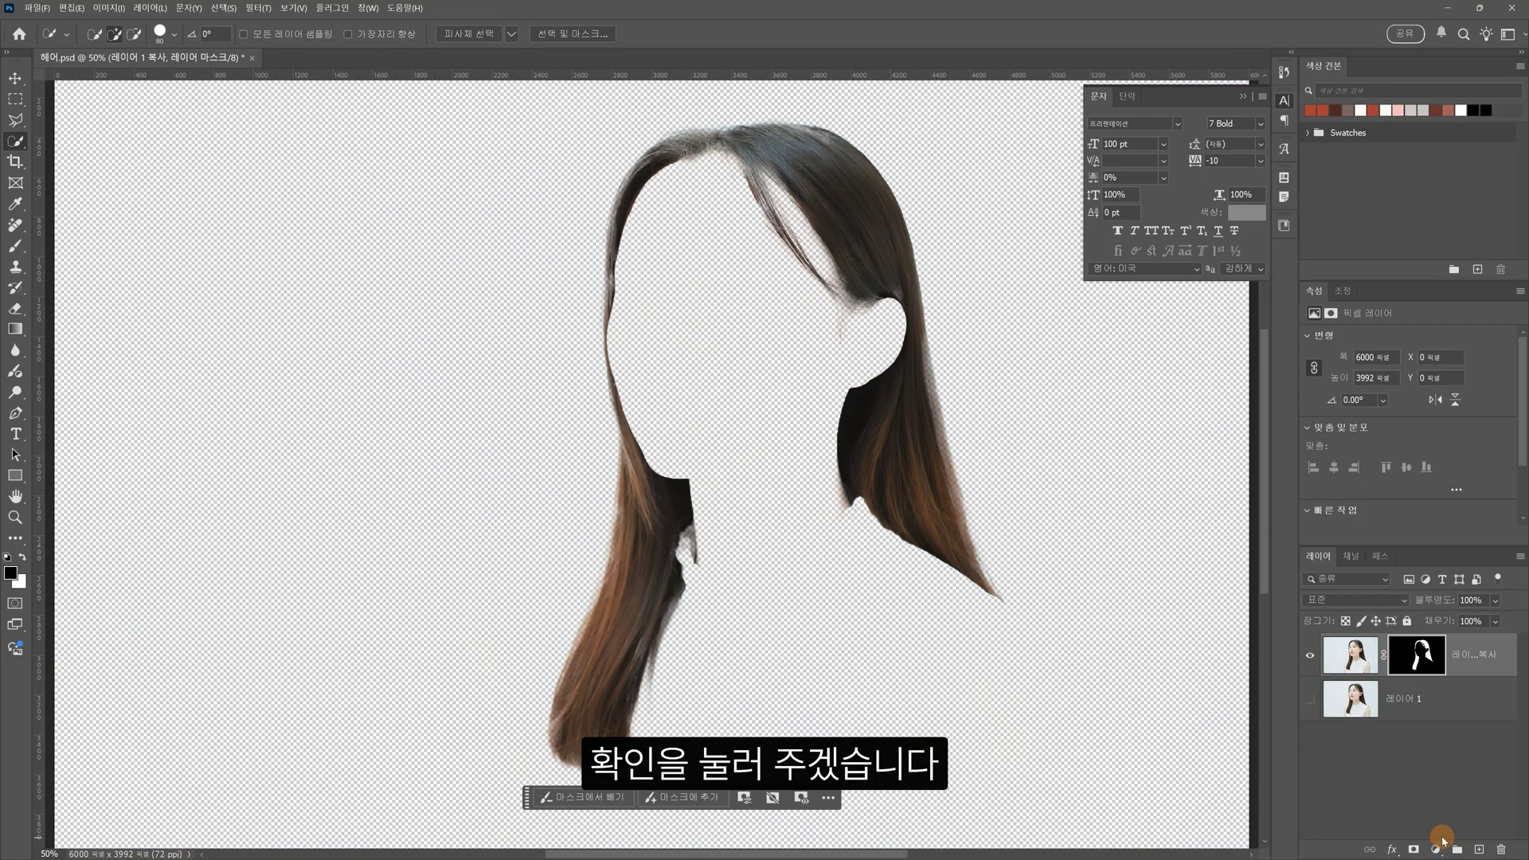
click(1310, 704)
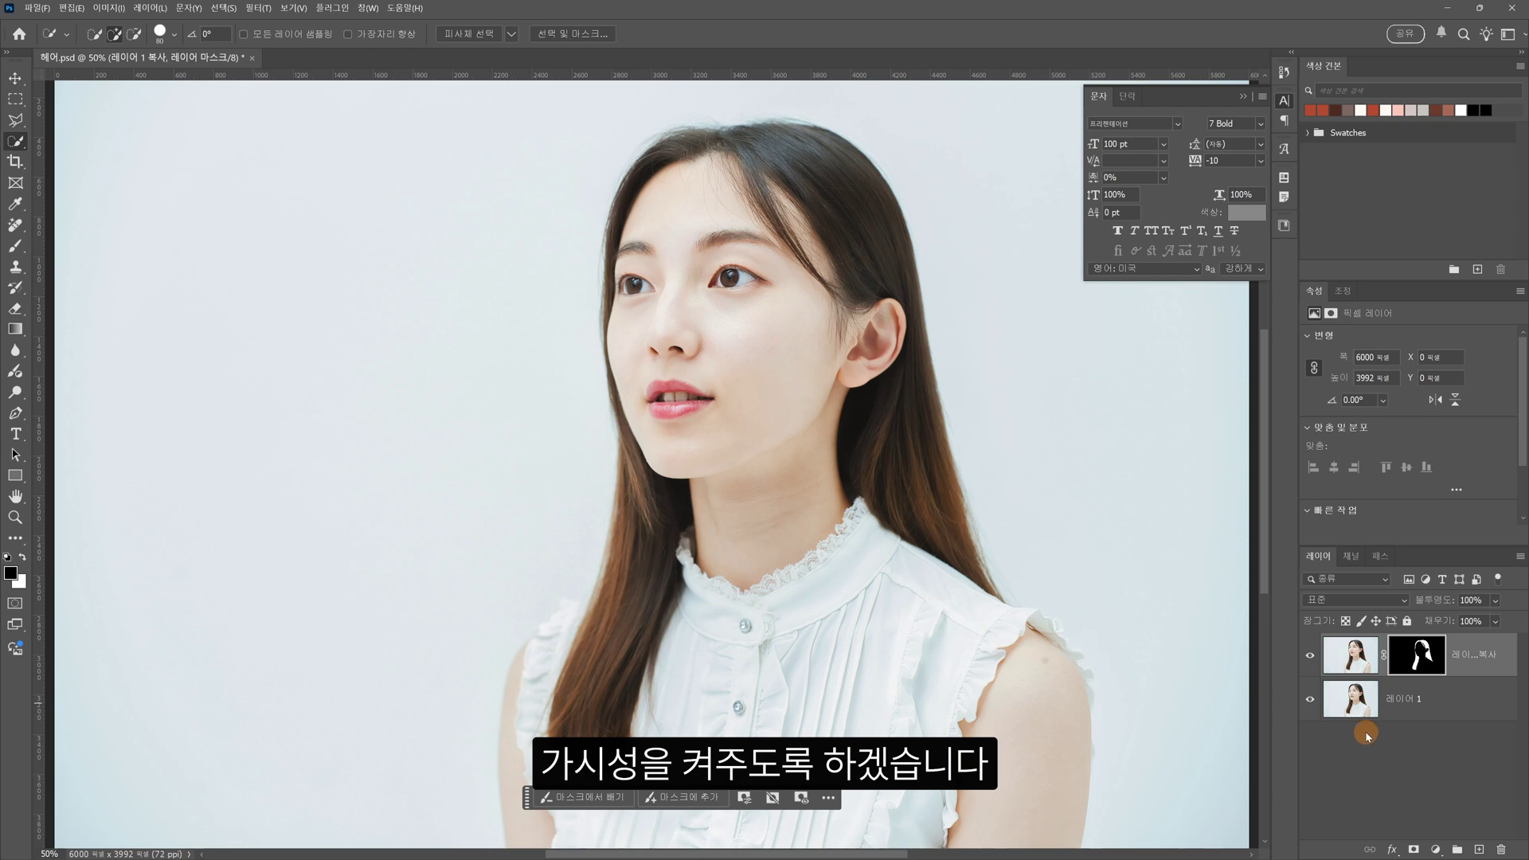
Step: Rename the masked copy layer as 헤어
click(1463, 660)
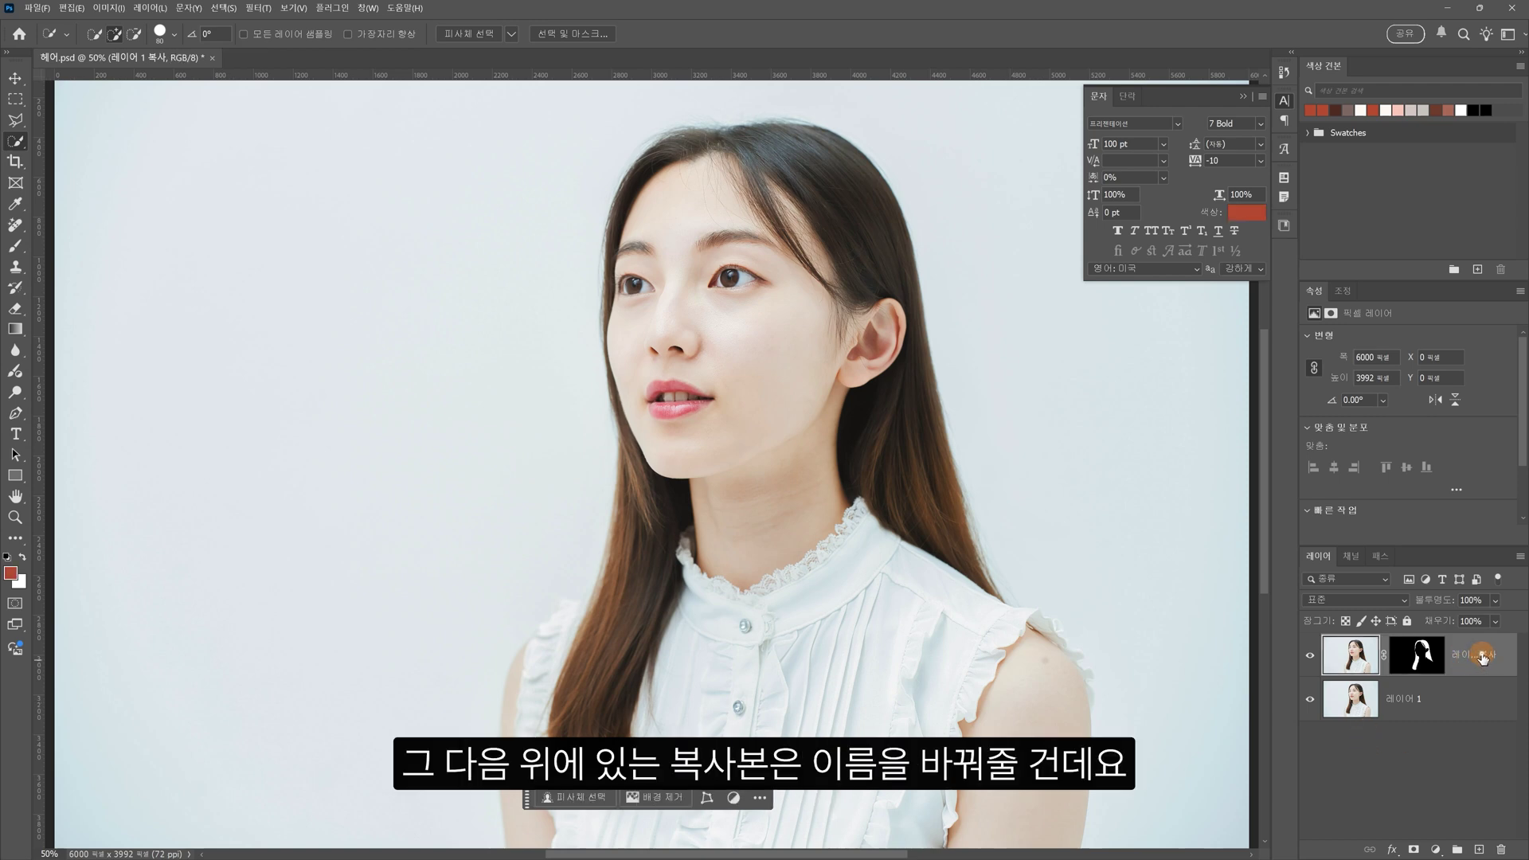
text(gpdj)
click(1465, 731)
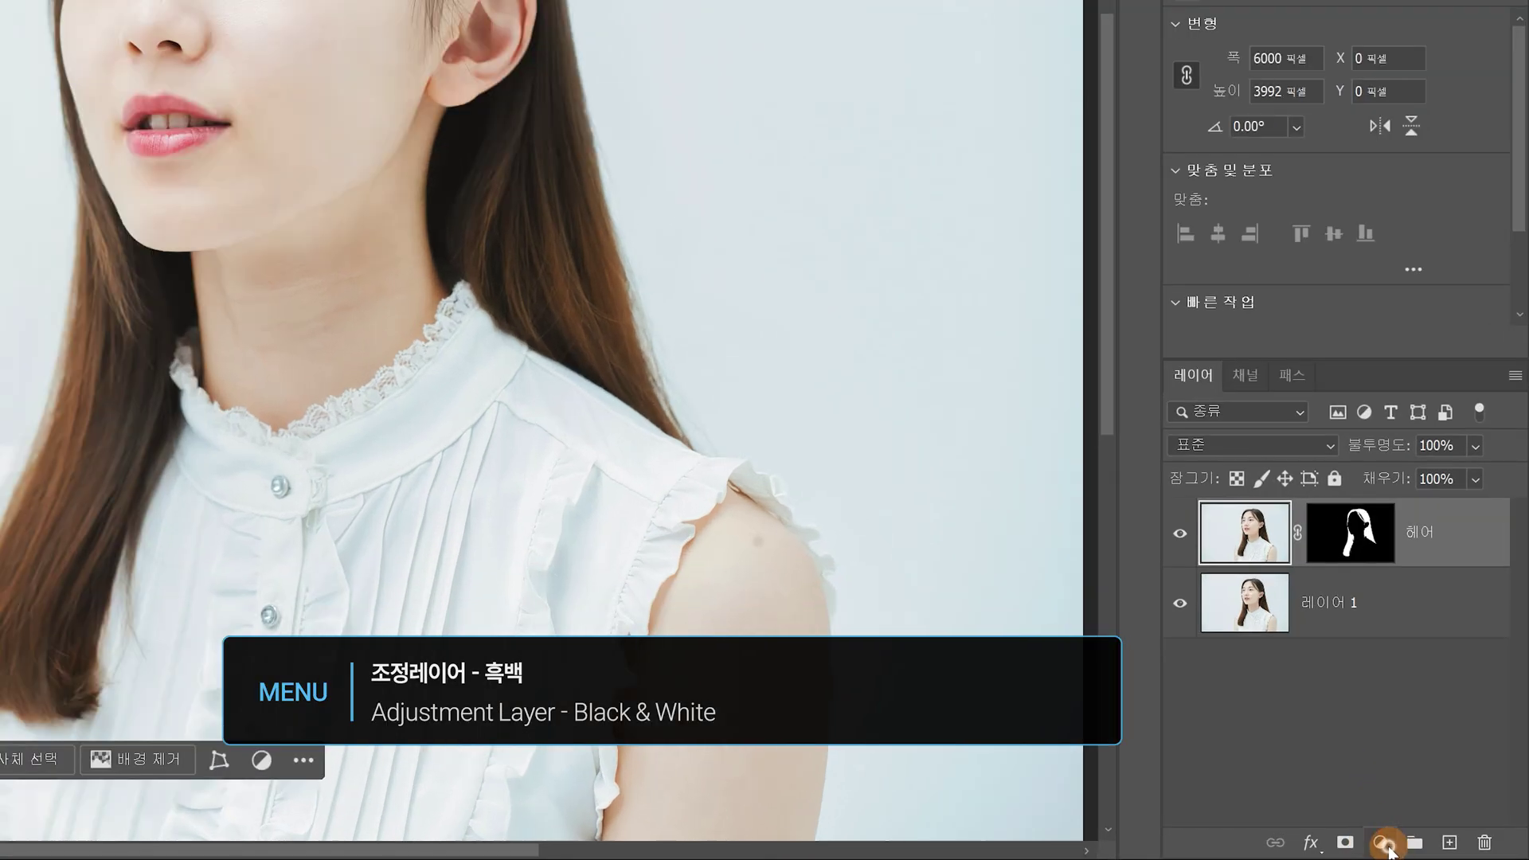
Step: Add a Black & White adjustment layer above the 헤어 layer and clip it to that layer
click(1436, 849)
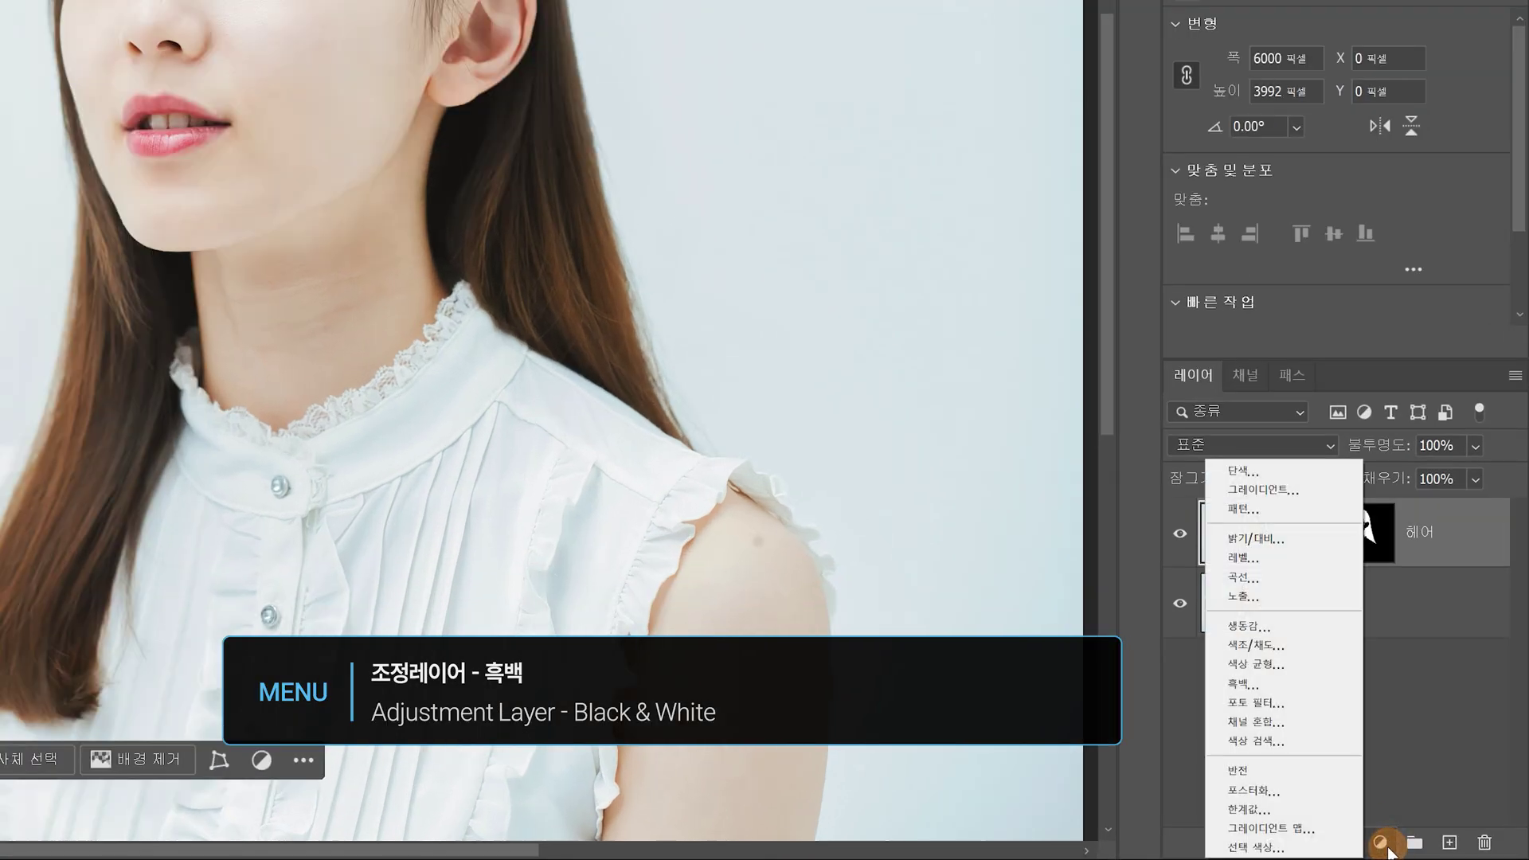
click(1292, 682)
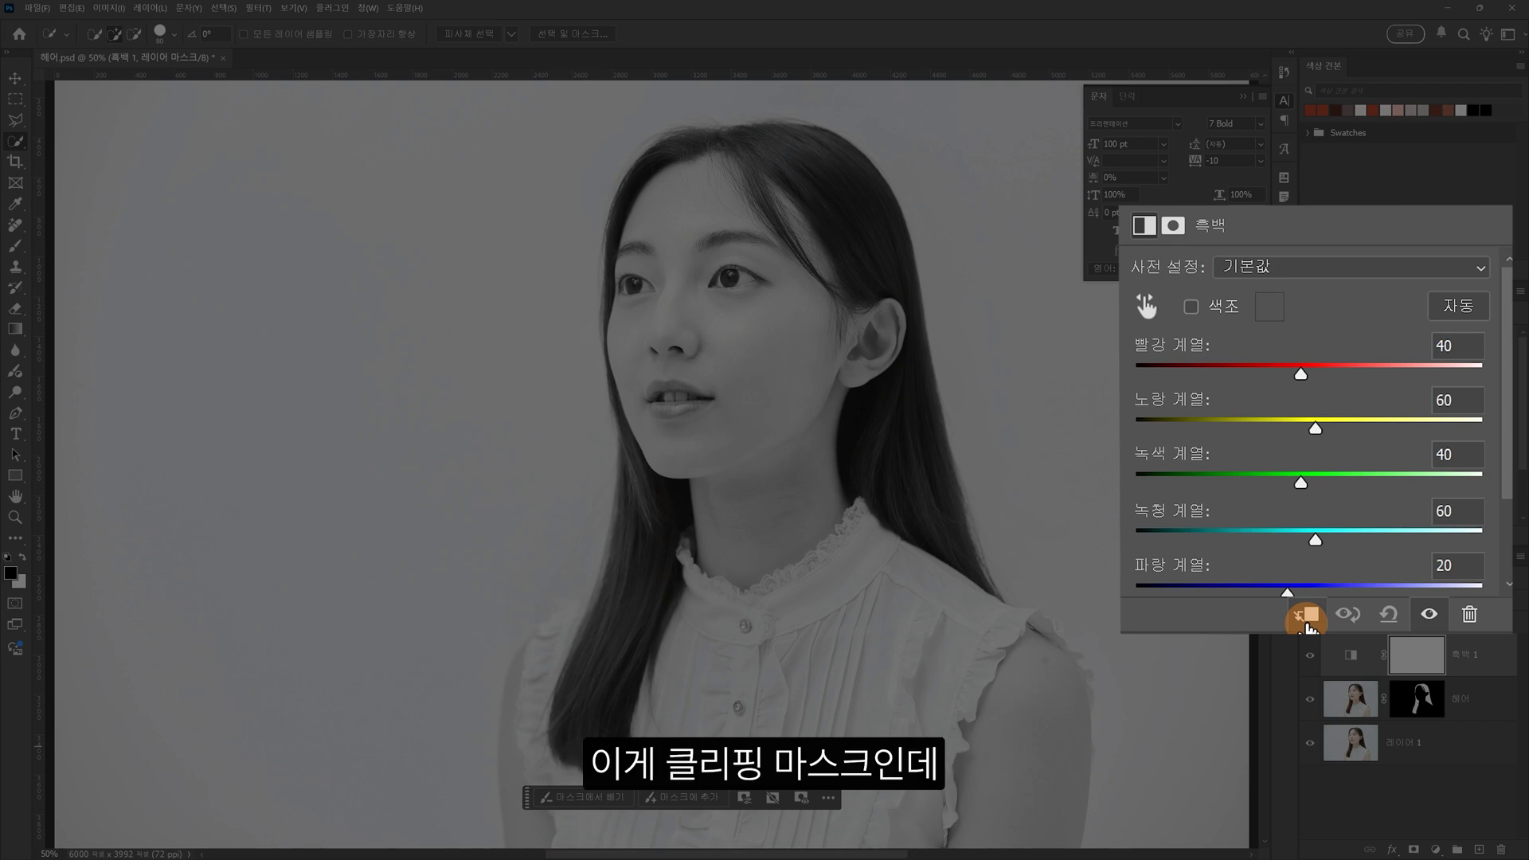
click(1406, 535)
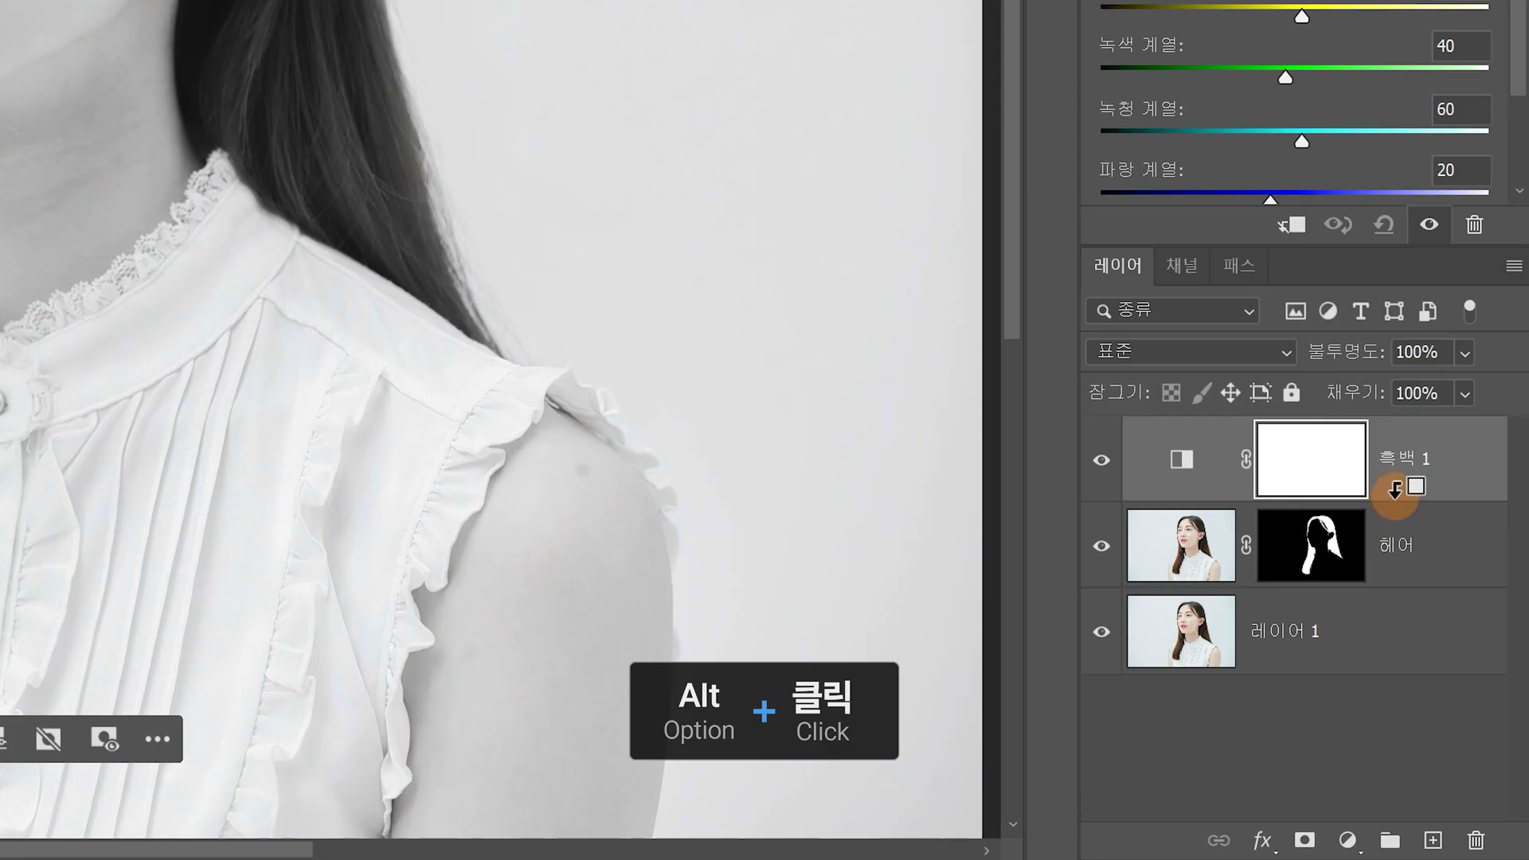
alt+click(1395, 496)
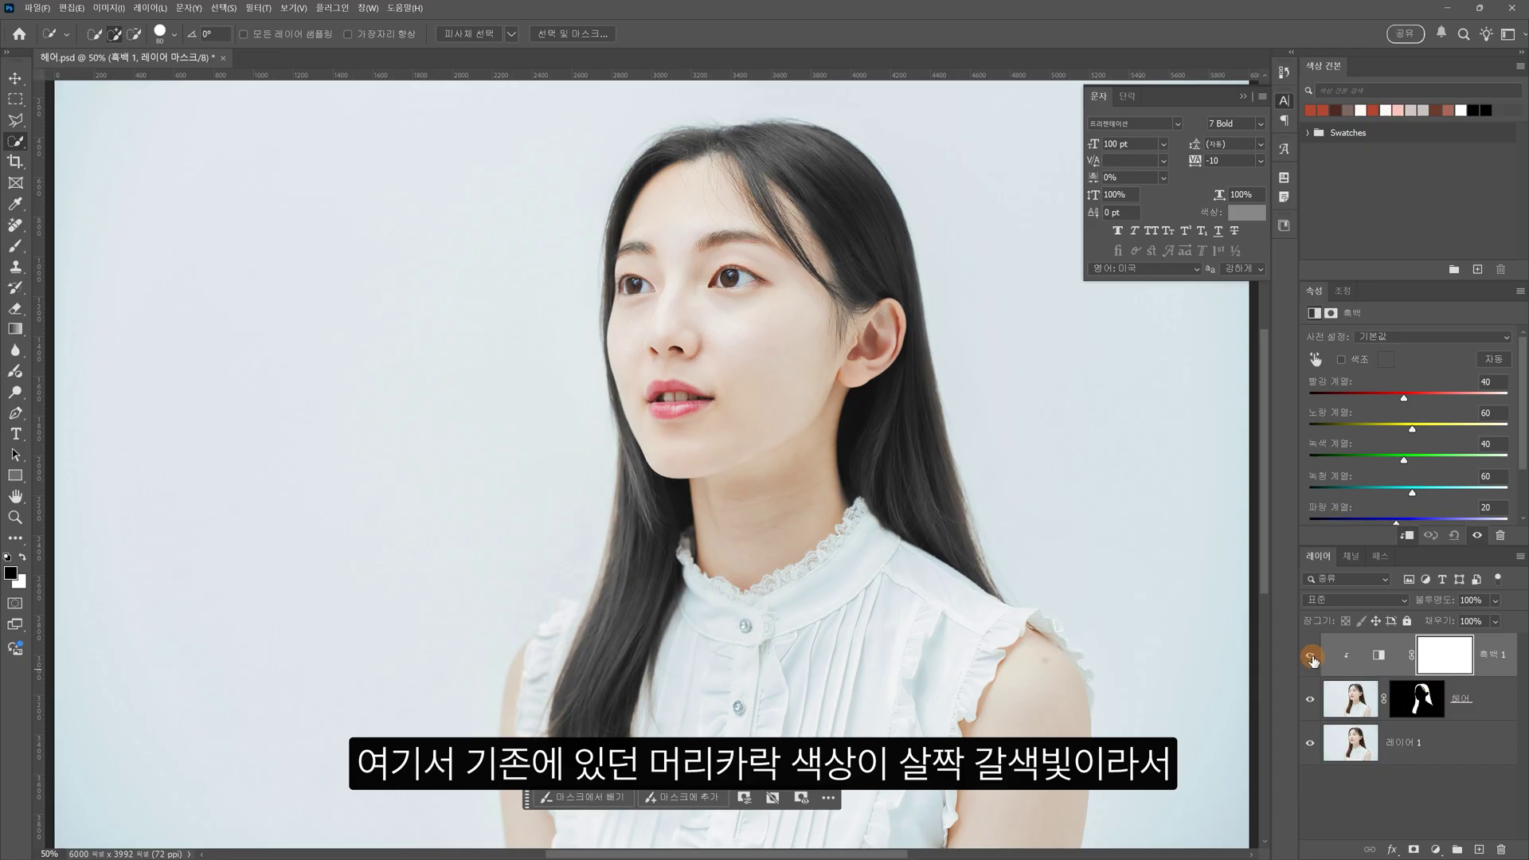
Step: Compare the hair with and without the Black & White adjustment, and set its Reds to 156 and Yellows to 101
click(1101, 460)
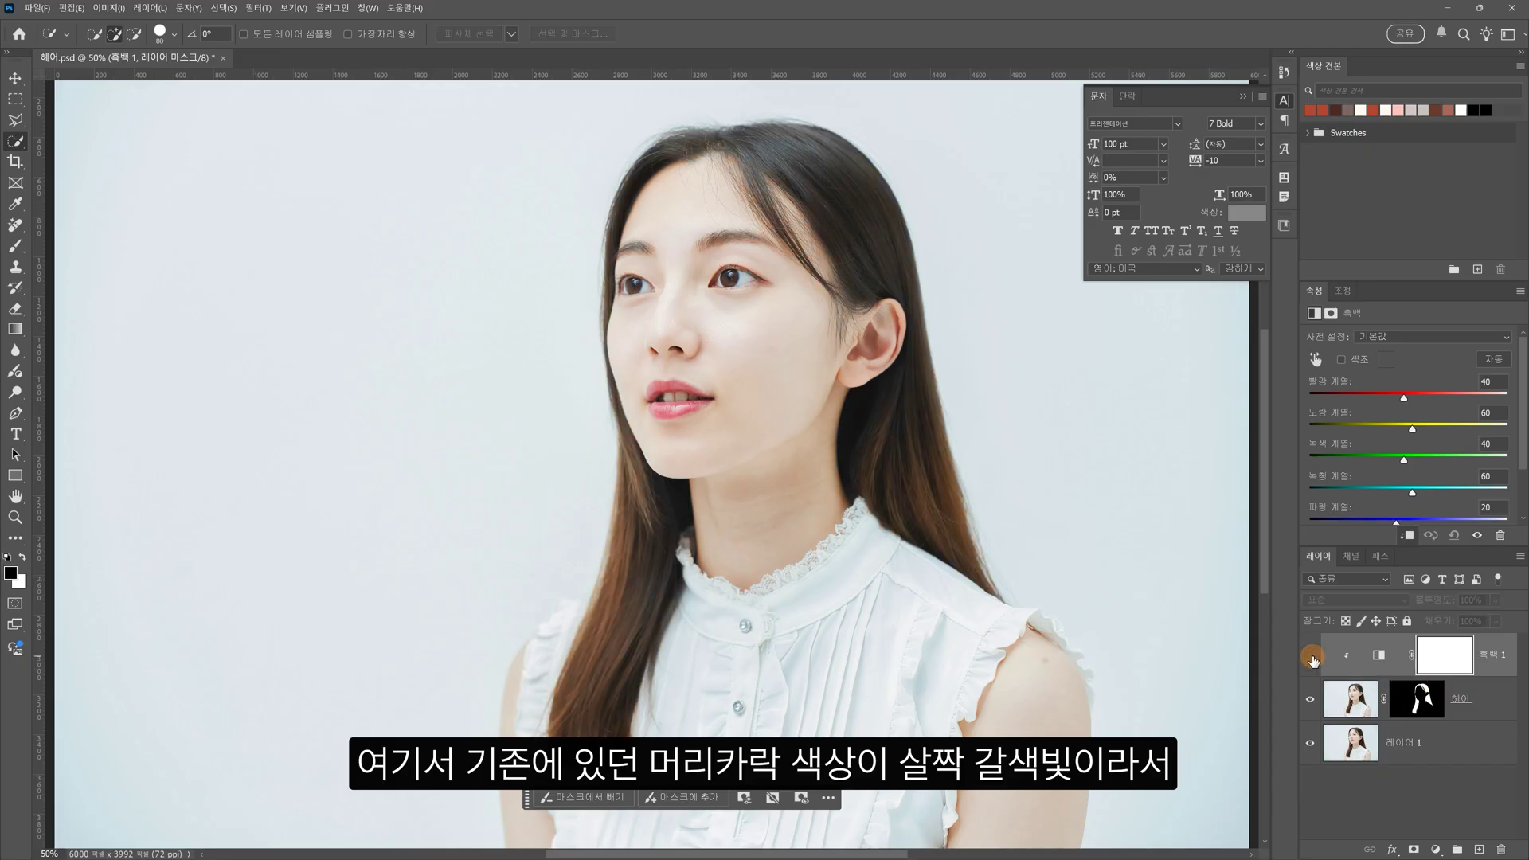
click(1311, 657)
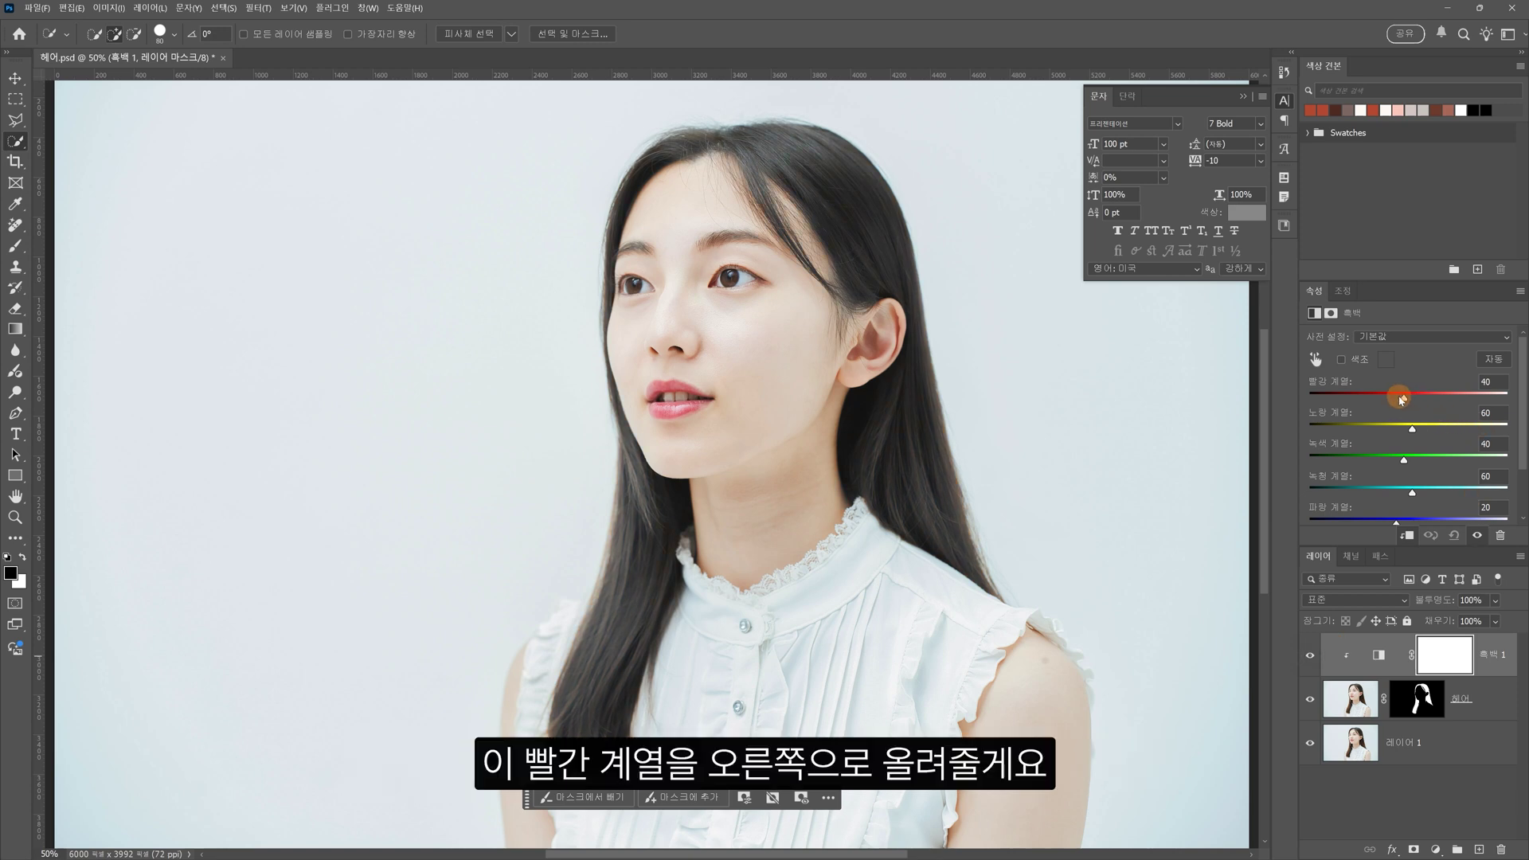
drag(1405, 401, 1458, 400)
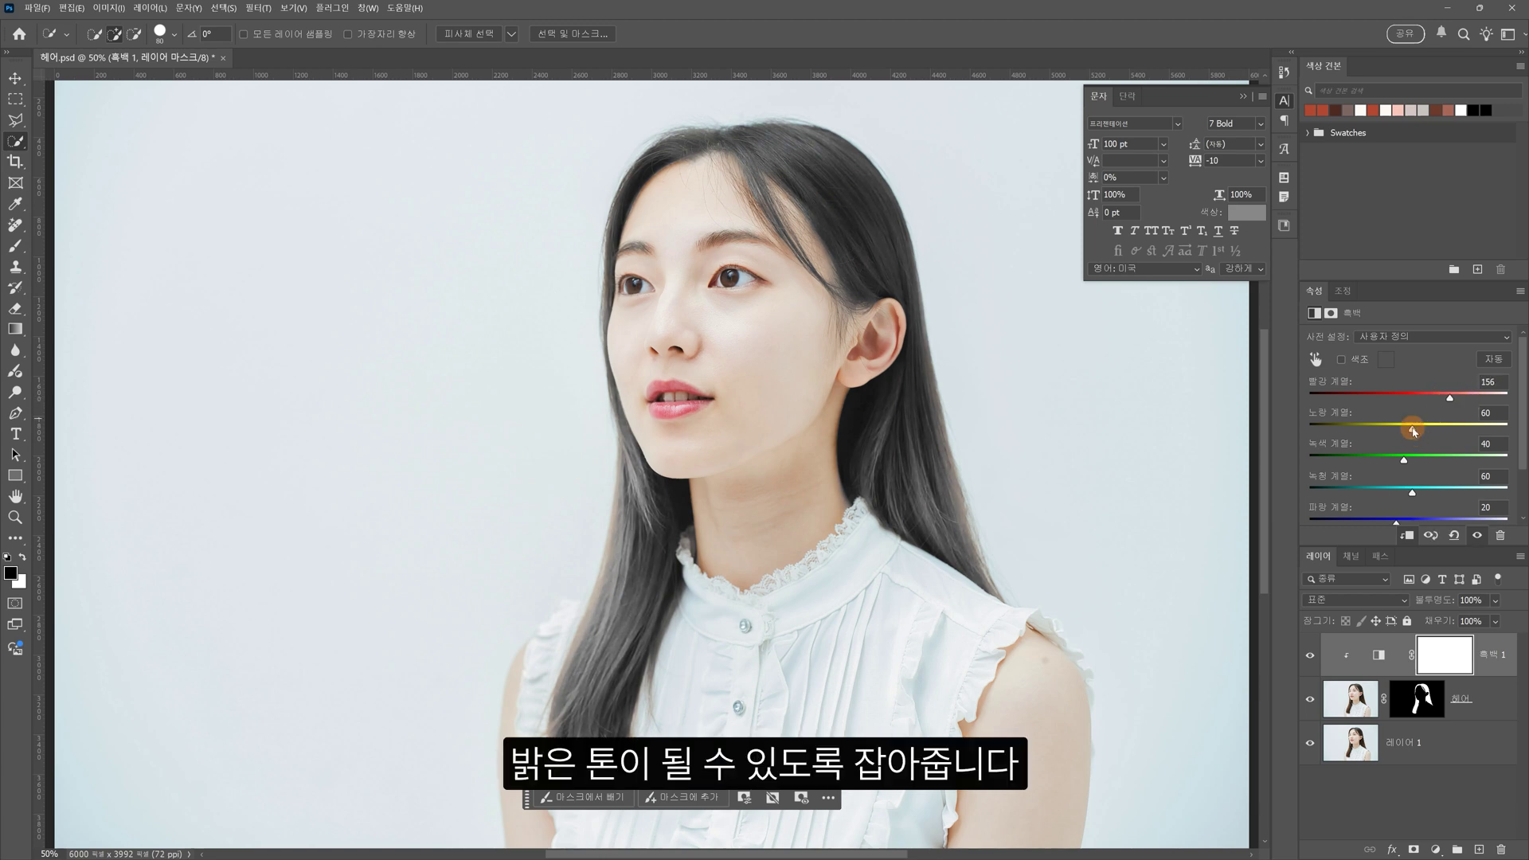
drag(1411, 428, 1439, 426)
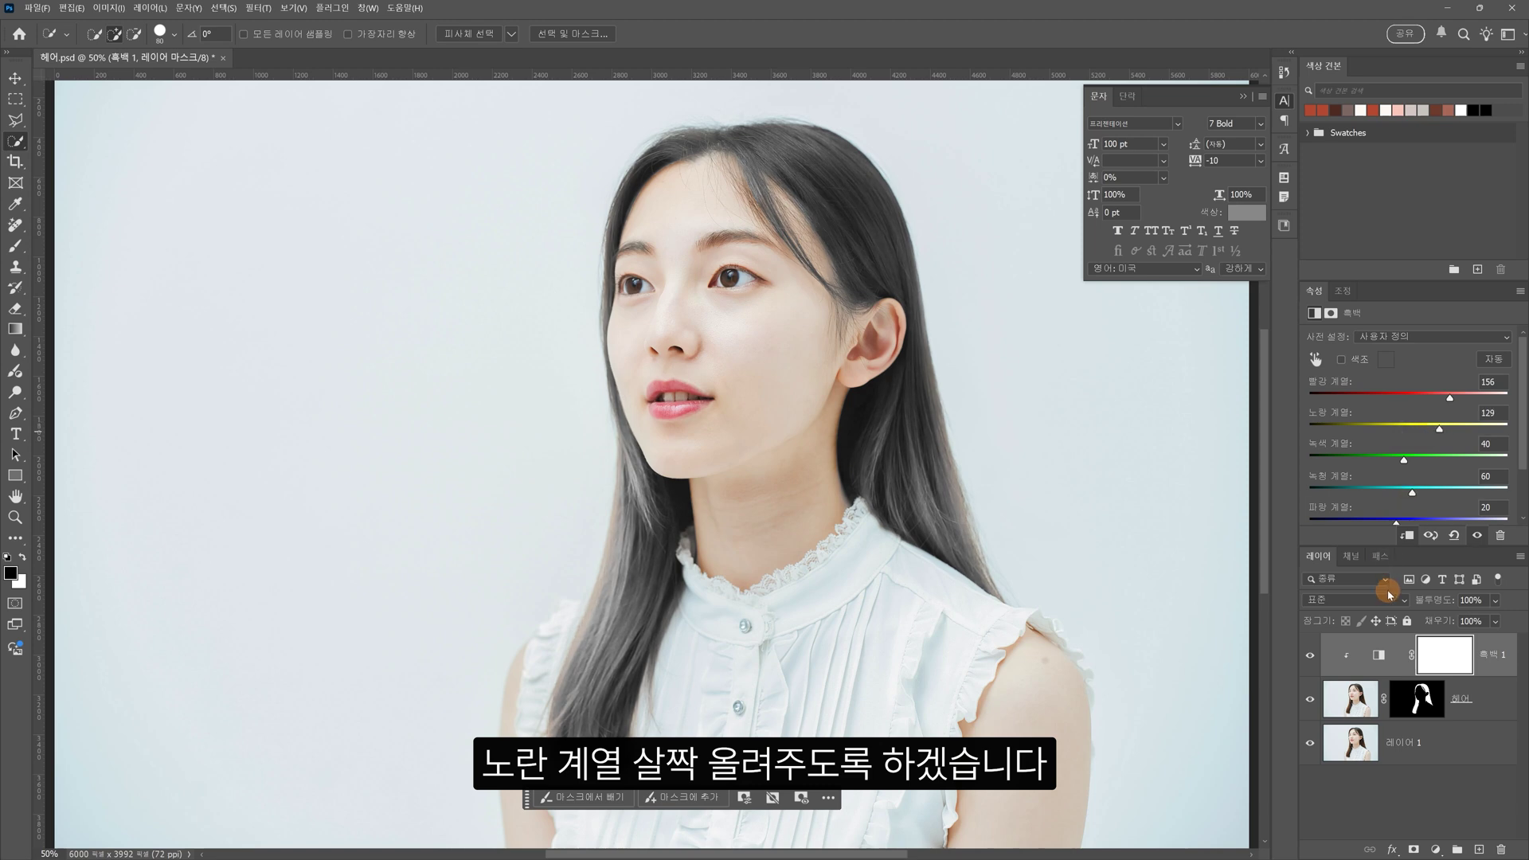
Step: Add a Selective Color adjustment layer on top and clip it to the hair layer
click(1435, 850)
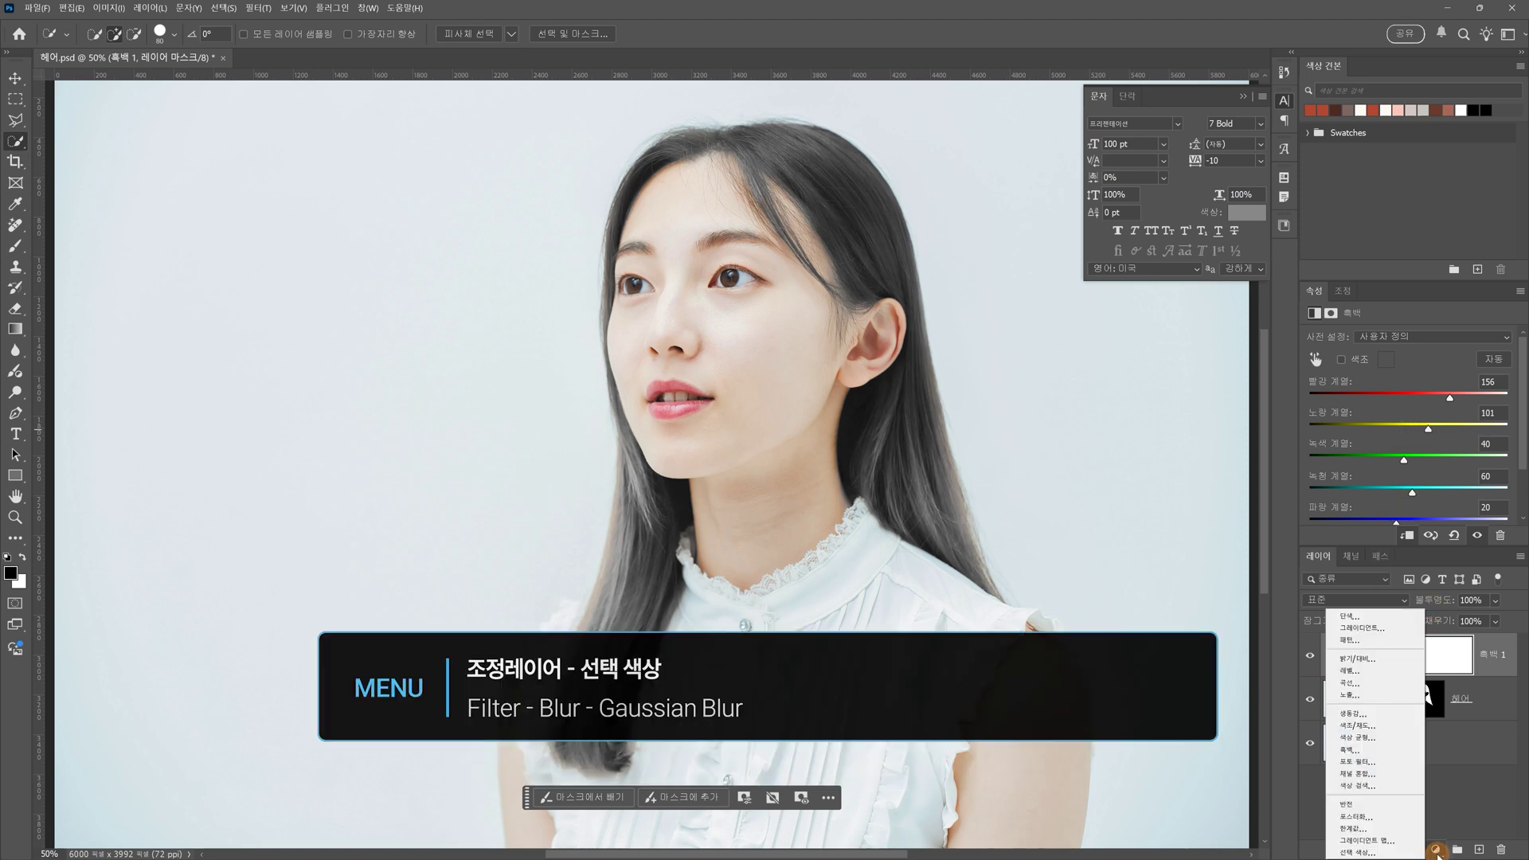
click(1377, 853)
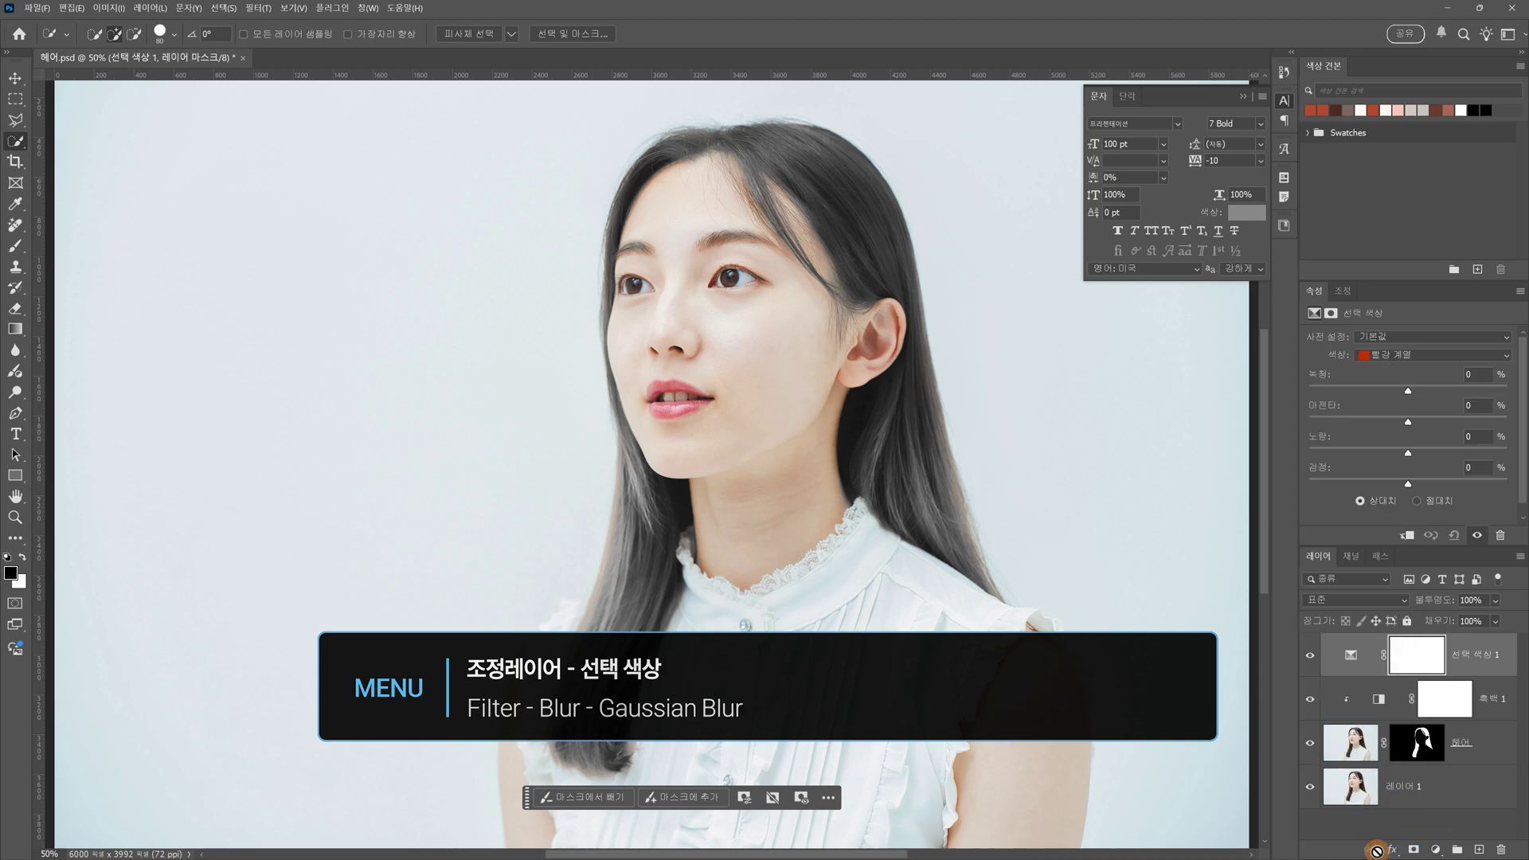
click(1407, 537)
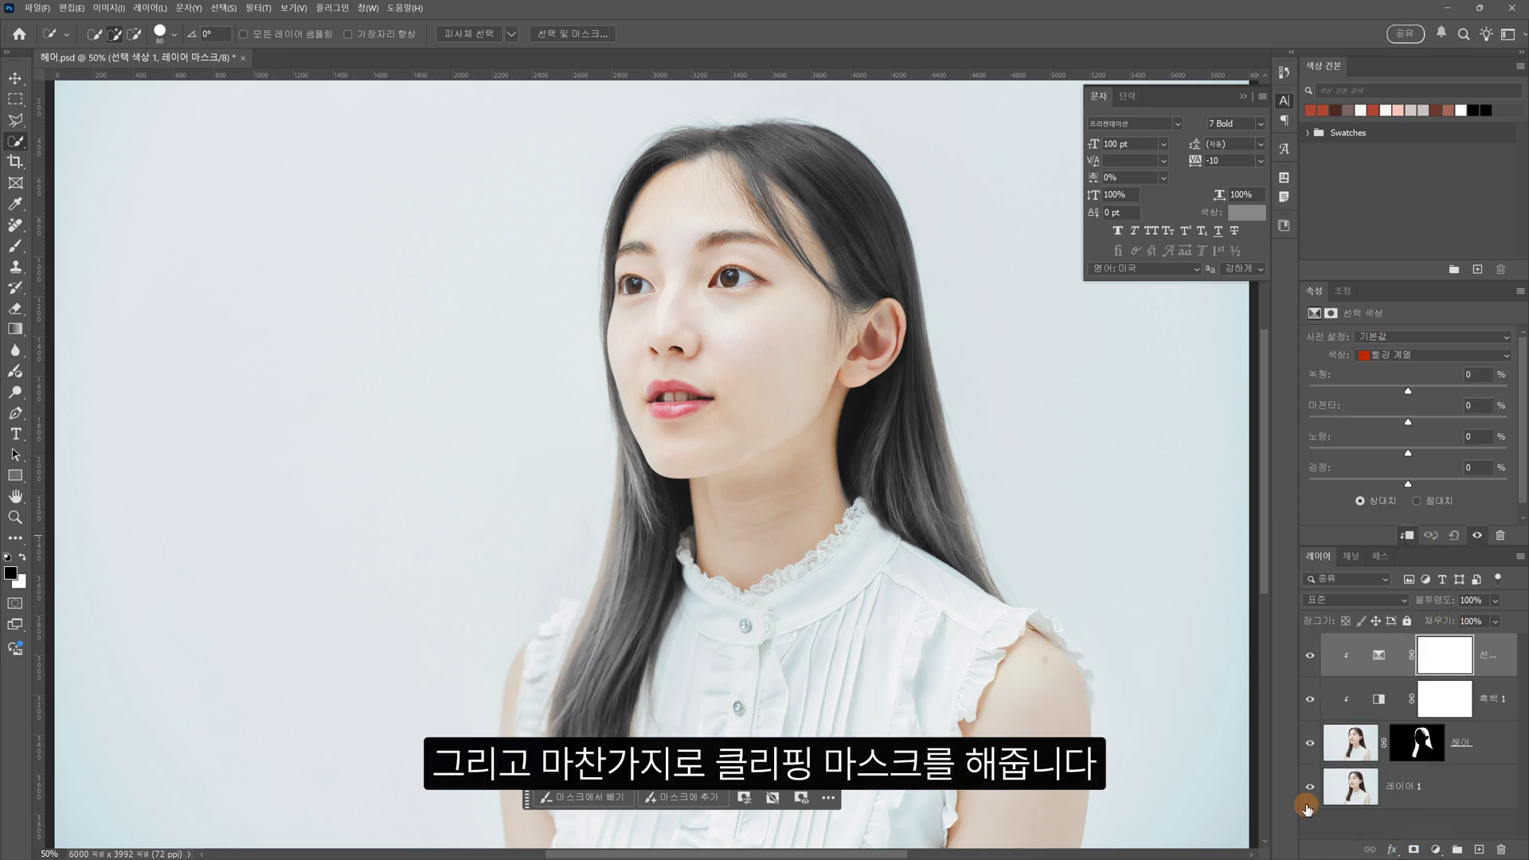
Step: In the Selective Color adjustment, set Black to -44% for Neutrals and -58% for Whites
click(1419, 357)
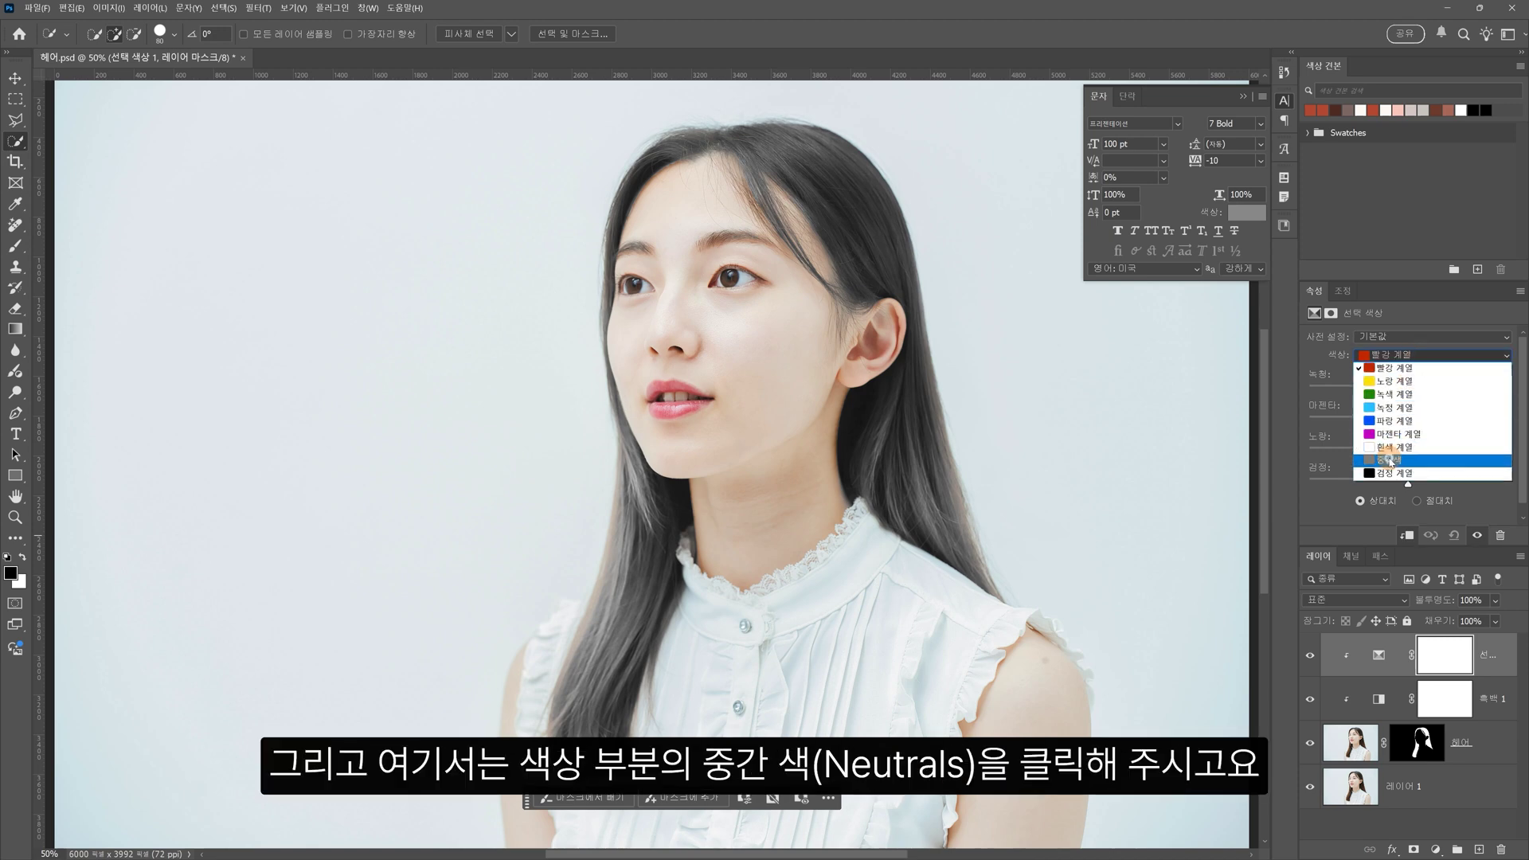
click(1390, 461)
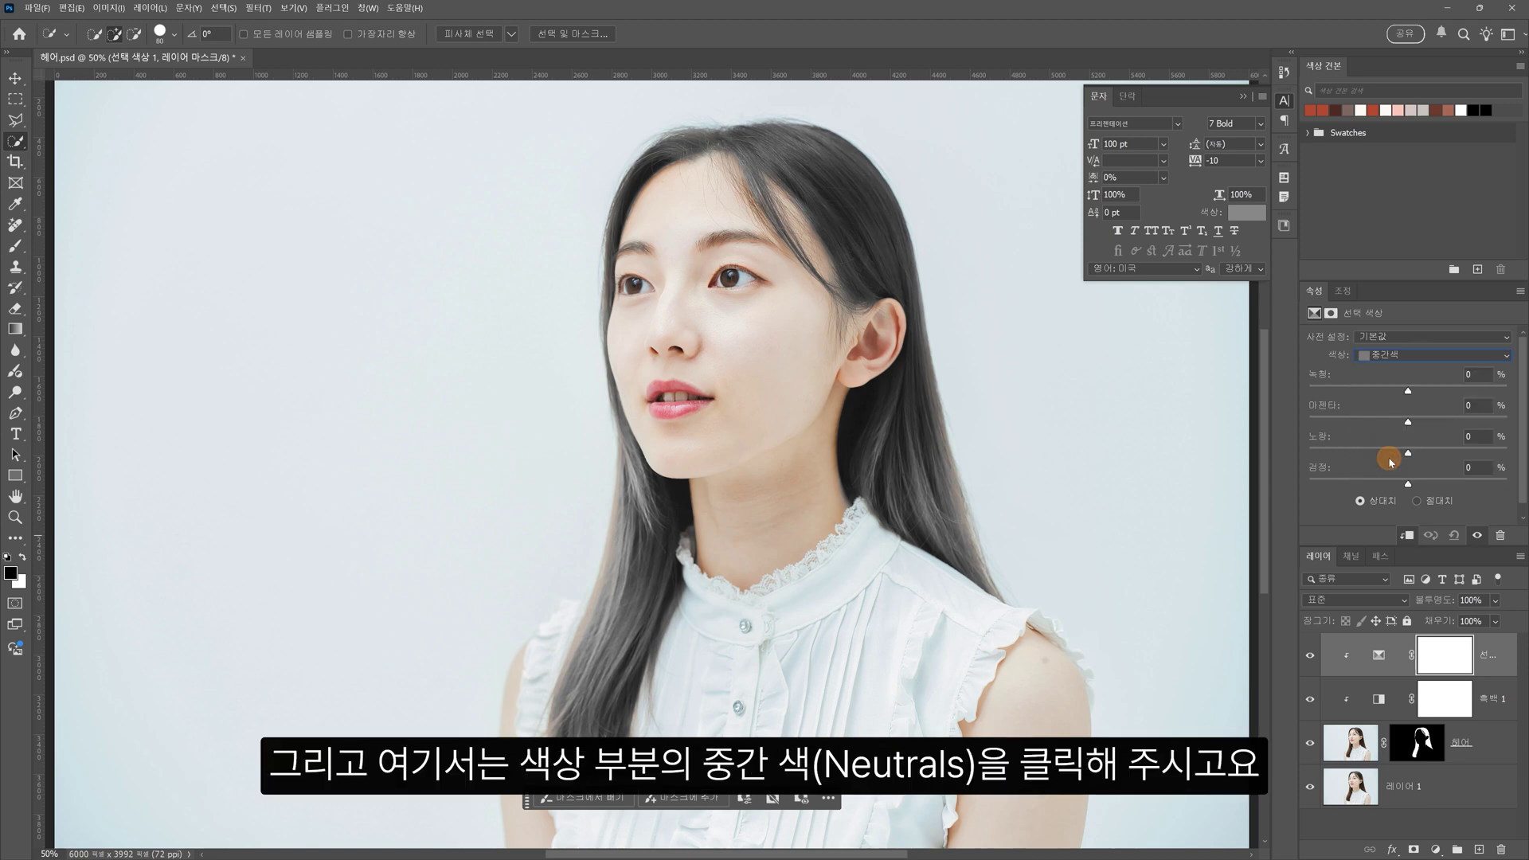
click(1348, 483)
drag(1351, 482, 1365, 480)
click(1408, 358)
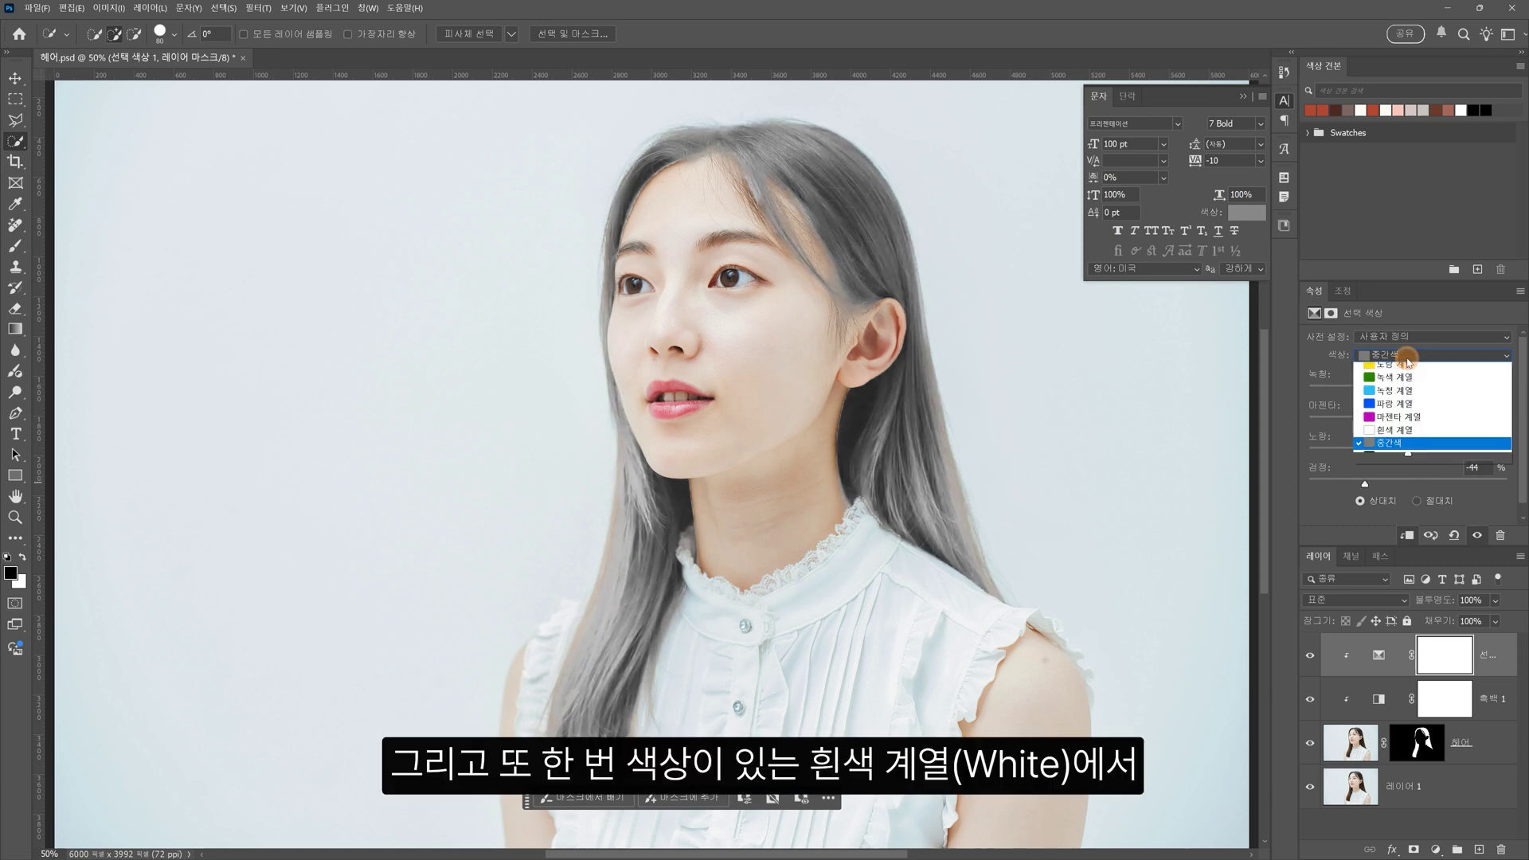
click(1394, 430)
drag(1409, 482, 1357, 483)
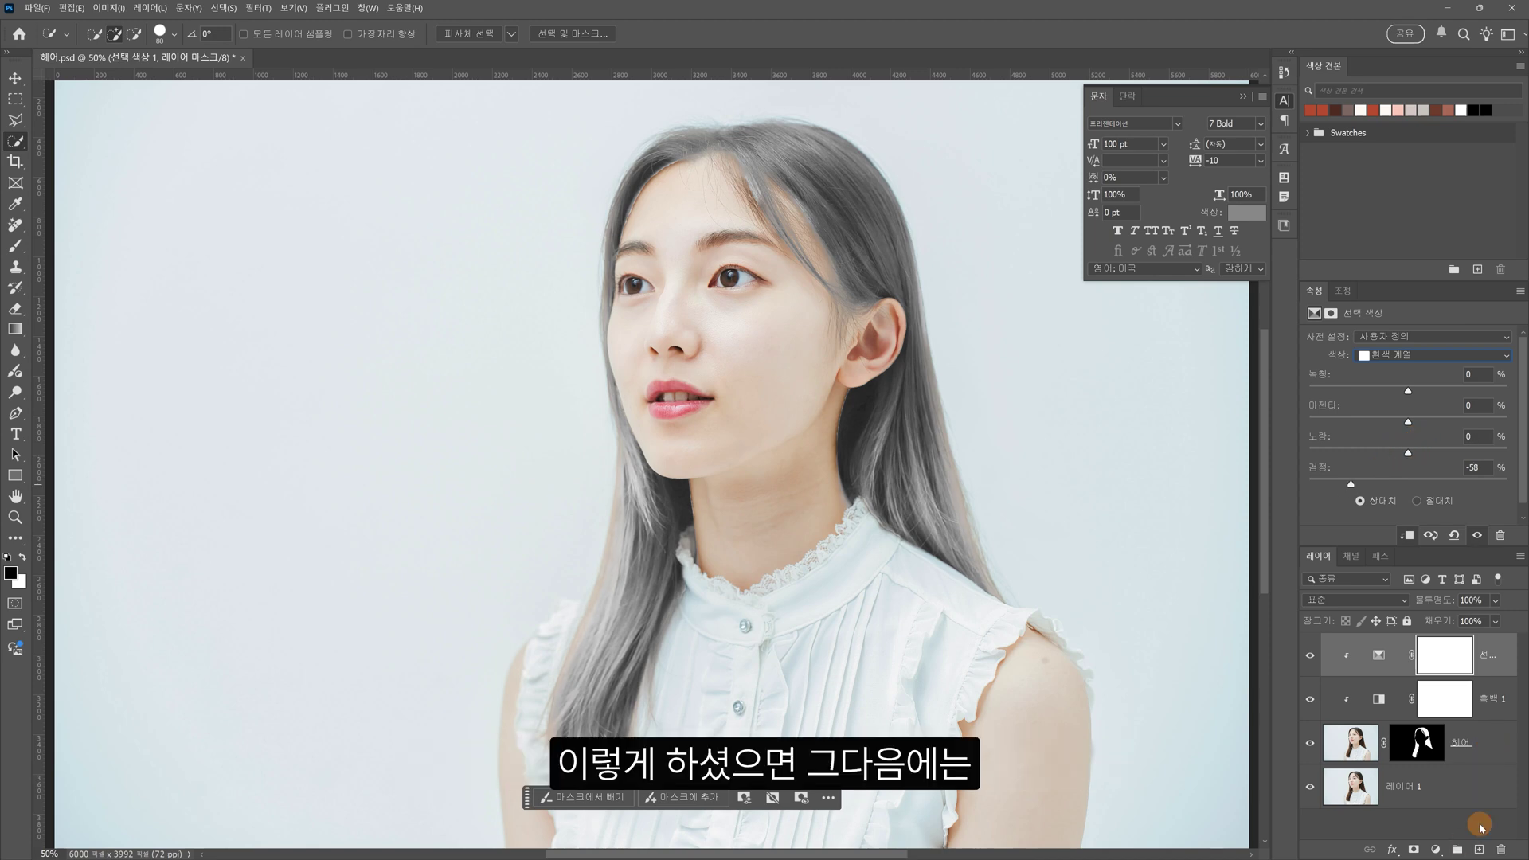
Step: Add a Brightness/Contrast adjustment layer with brightness -15 and contrast -38, clipped to the hair layer
click(1436, 849)
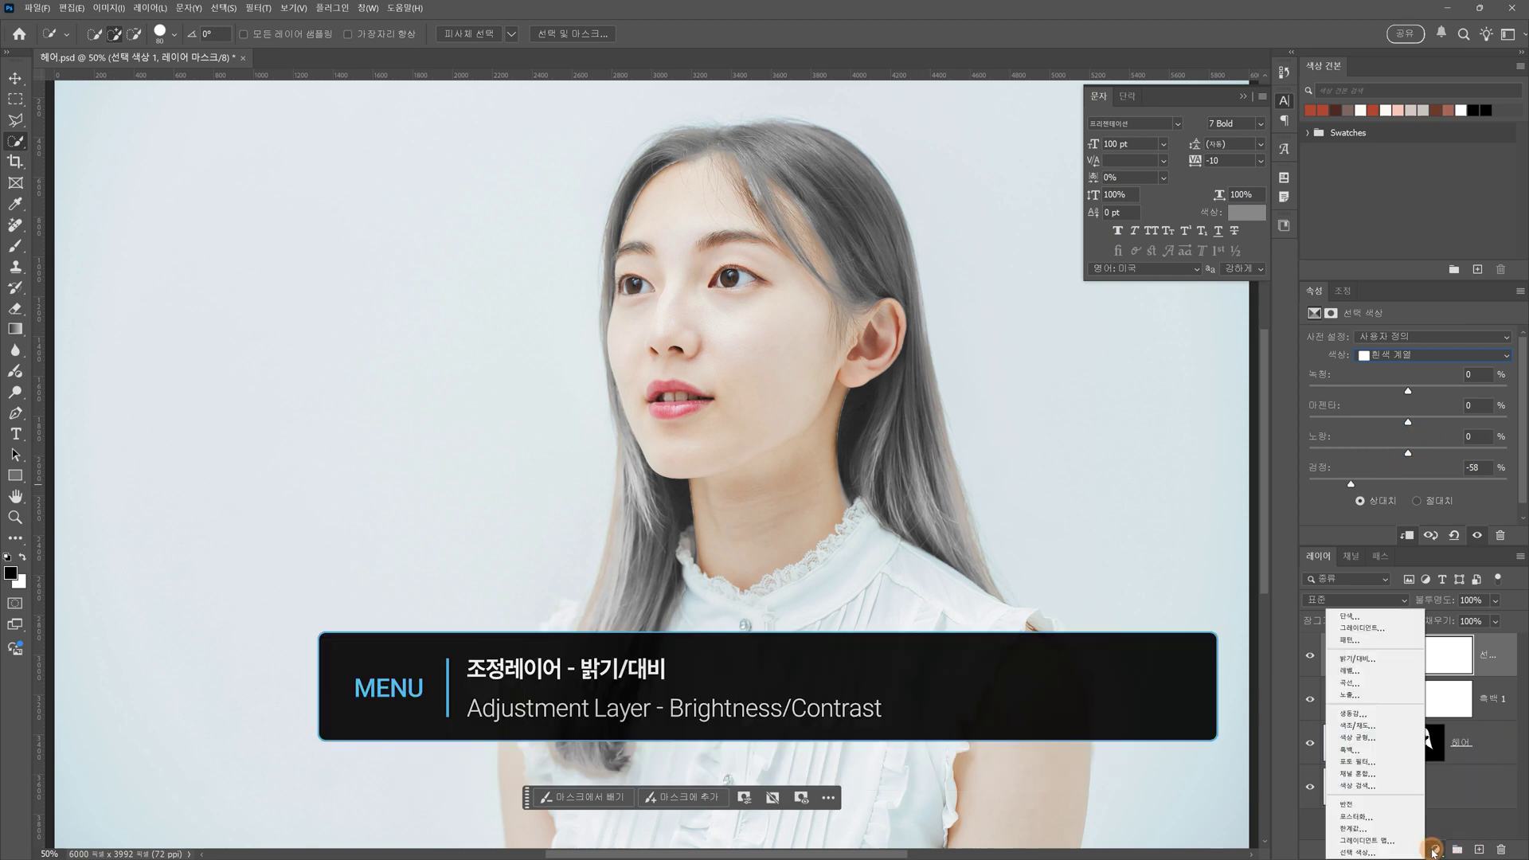
click(1359, 660)
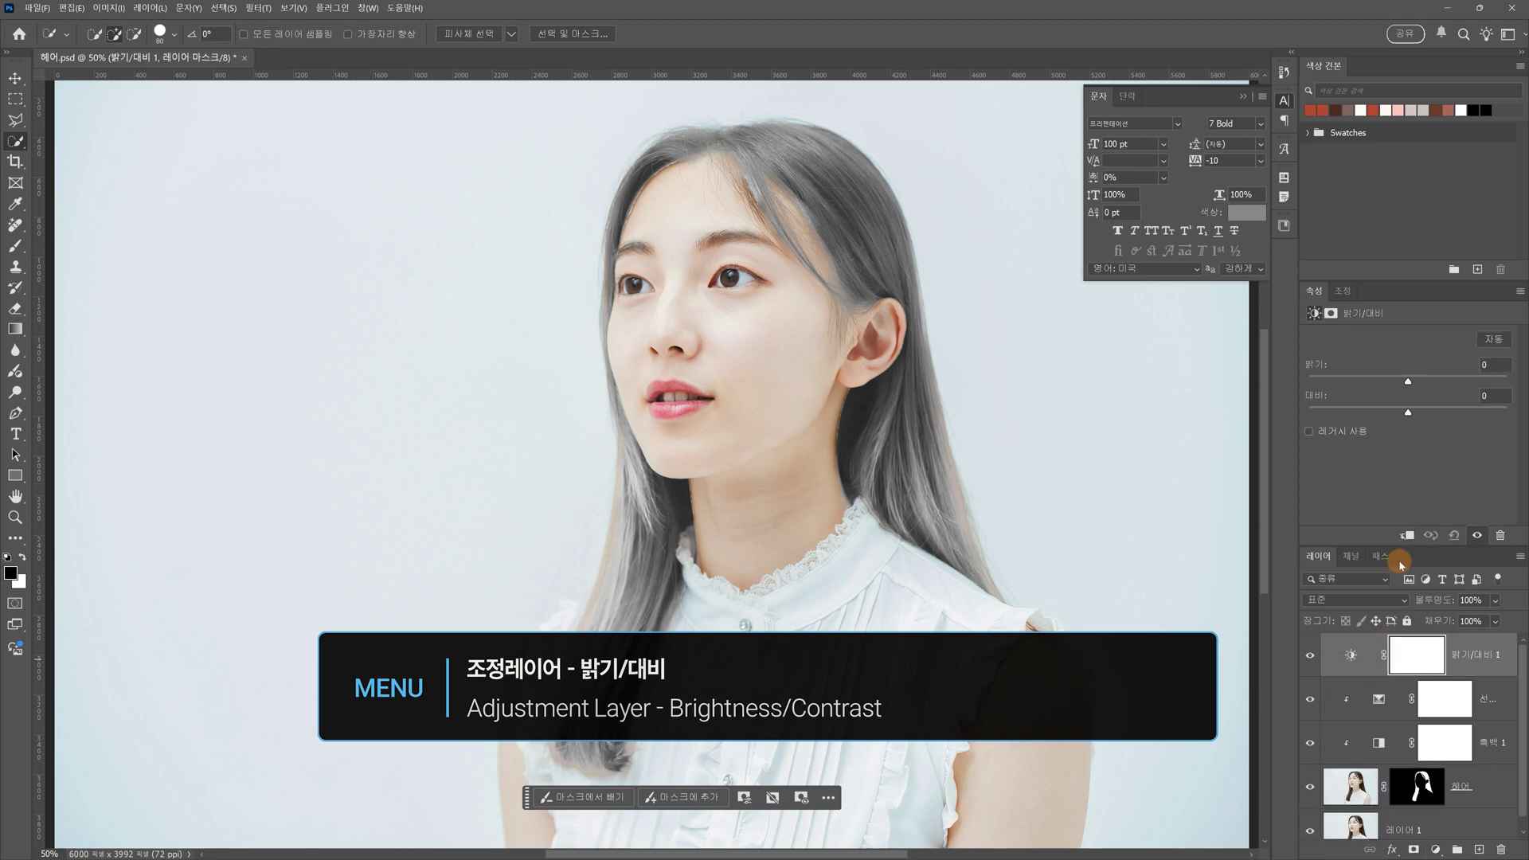
drag(1410, 385, 1335, 414)
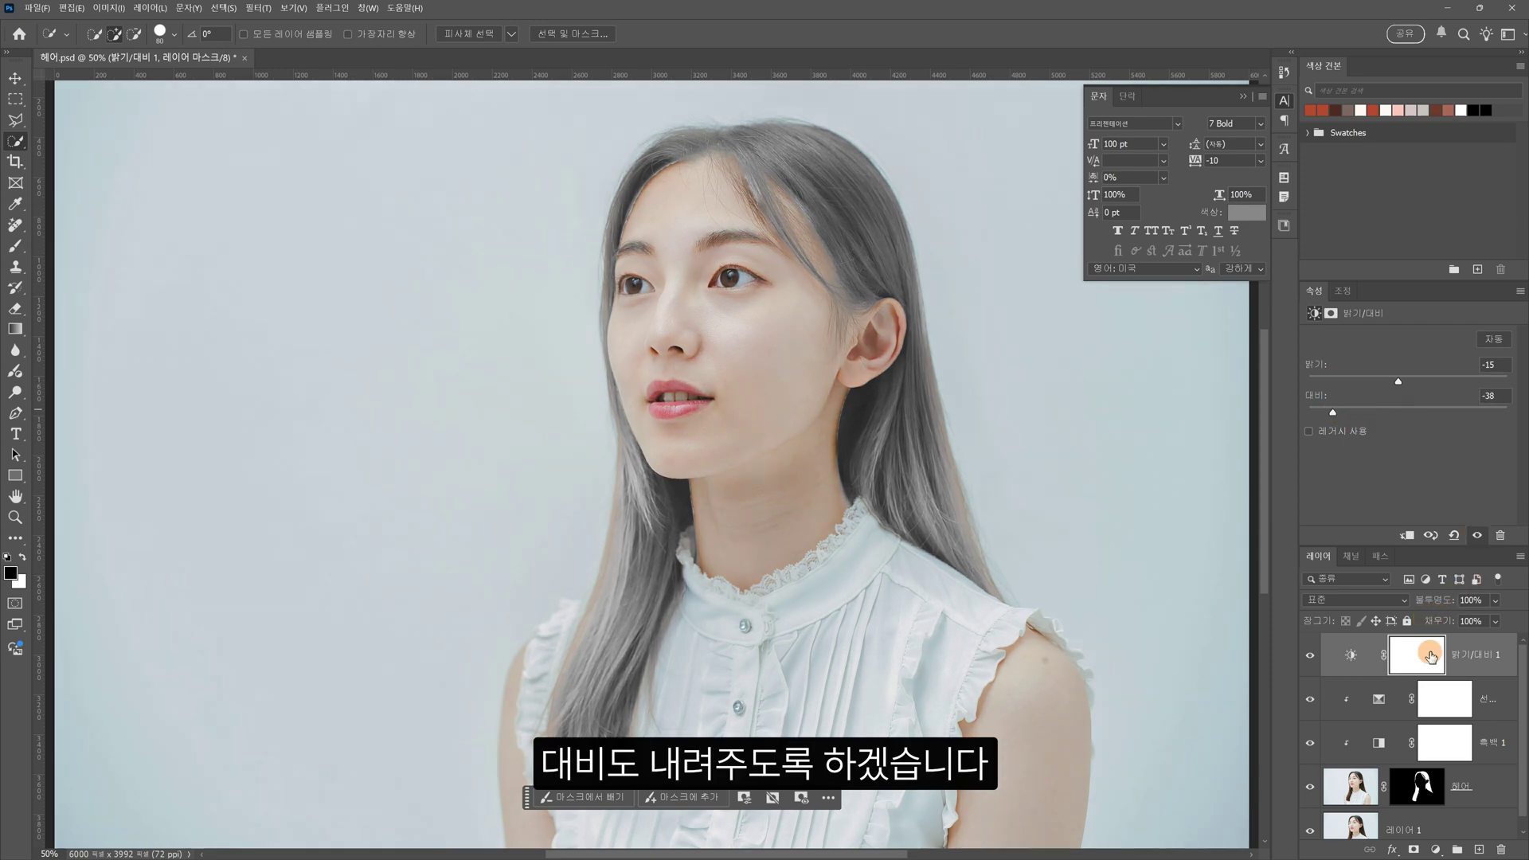
click(1408, 535)
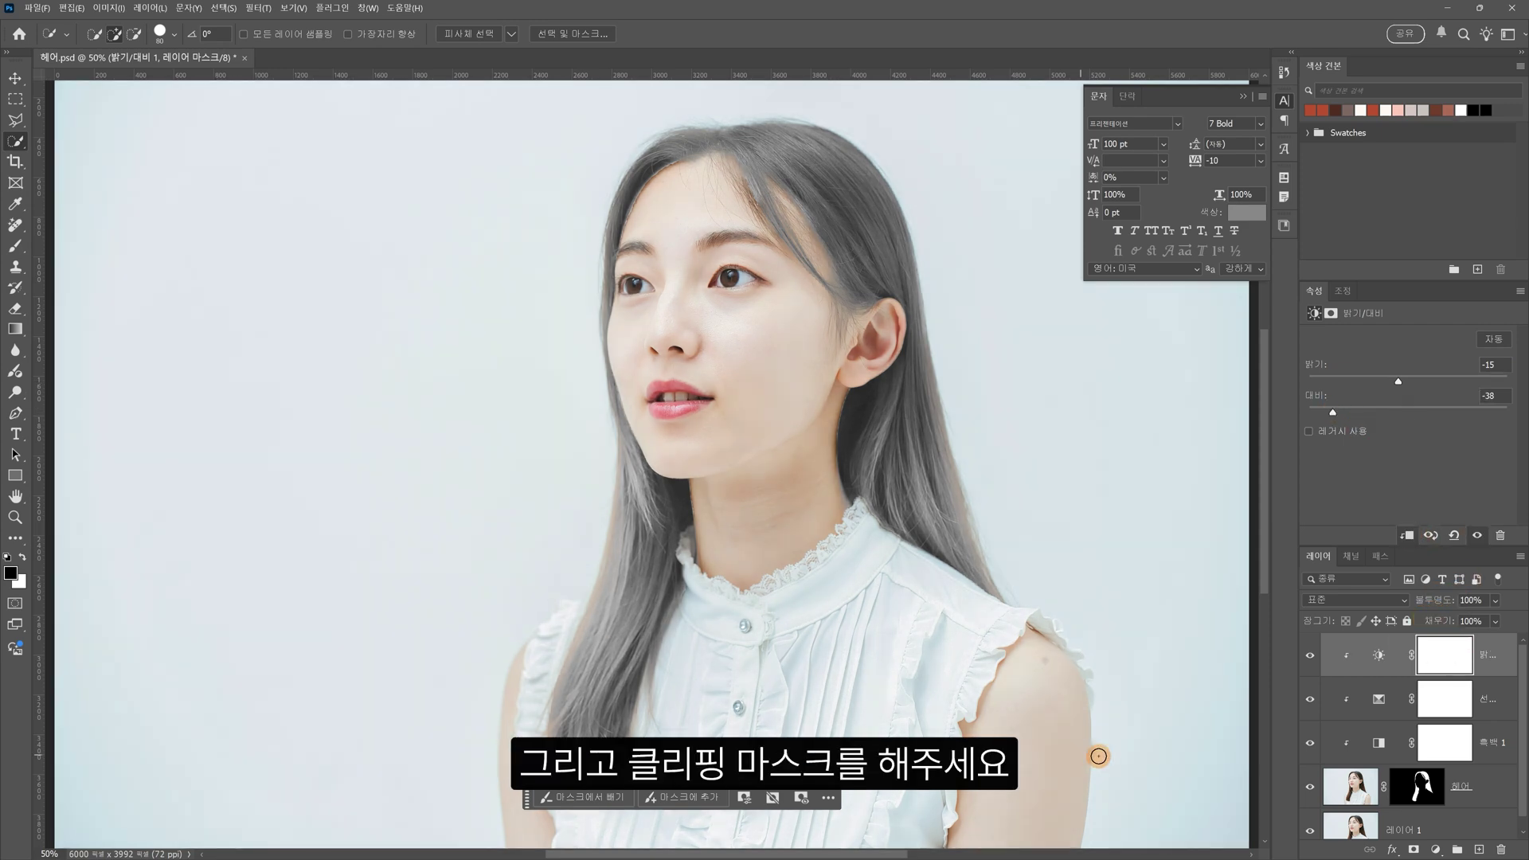
Step: Add a Curves adjustment layer clipped to the hair layer and raise the RGB curve with two points to brighten the hair
click(1436, 849)
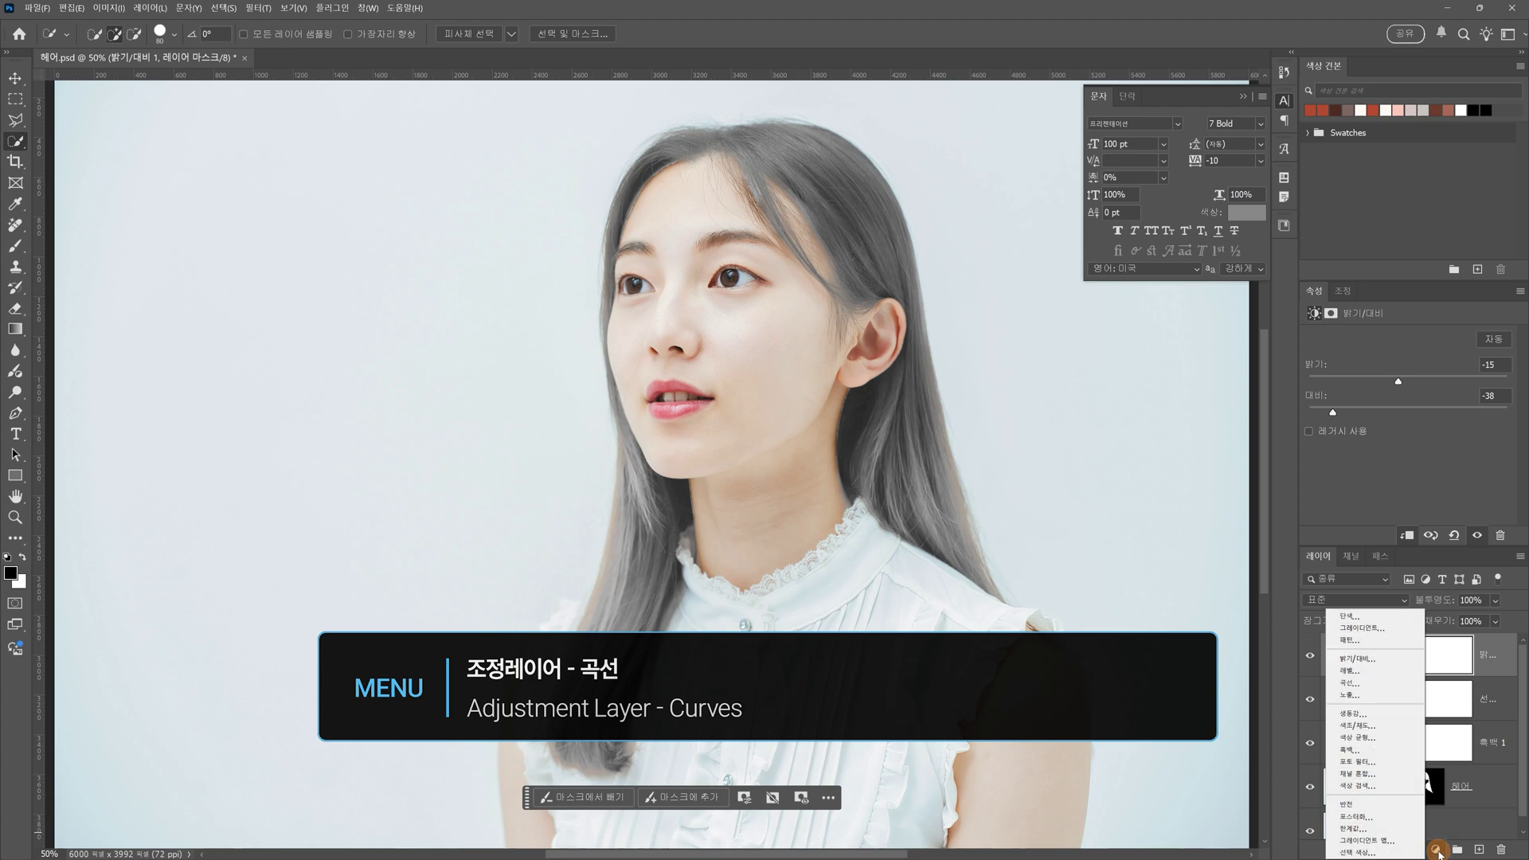
click(1351, 682)
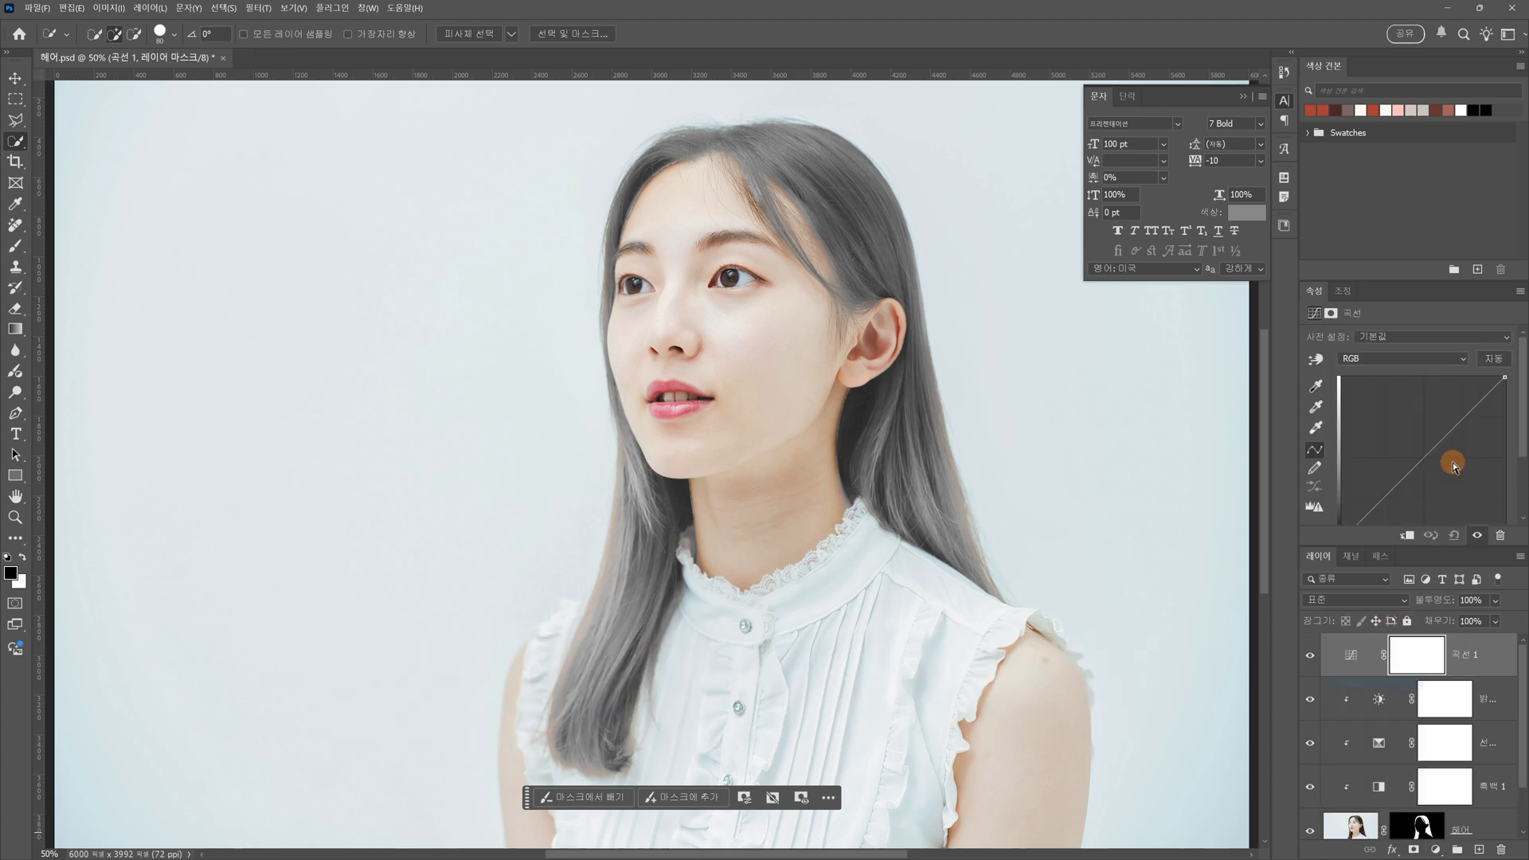
click(1407, 535)
drag(1454, 434, 1414, 431)
click(1418, 437)
drag(1452, 401, 1449, 396)
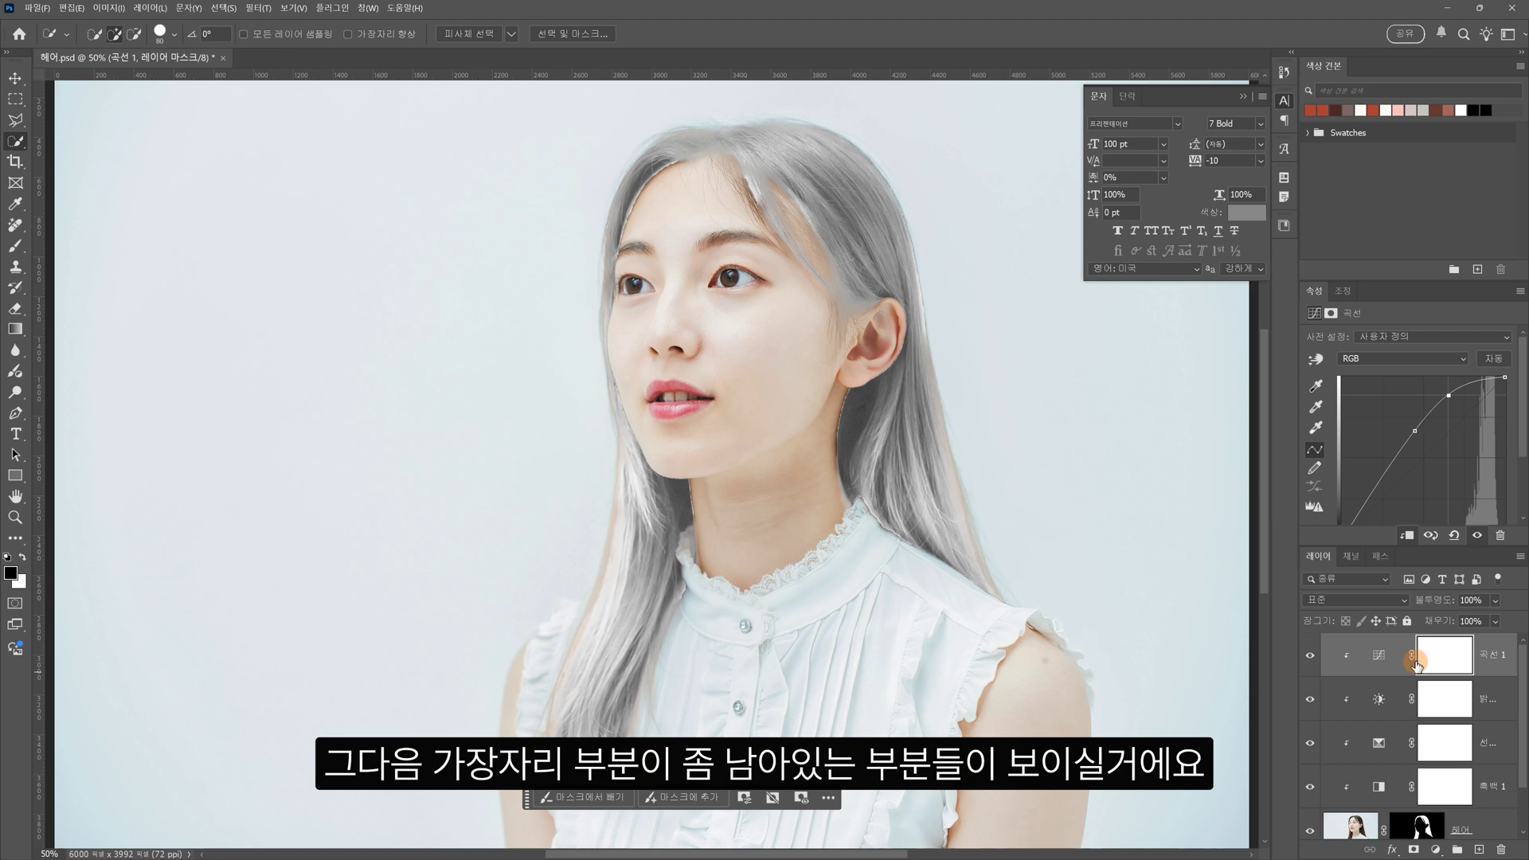
Step: Add an unclipped Hue/Saturation adjustment layer on top and target the Reds by sampling the leftover brown hair edge on the image
click(1434, 850)
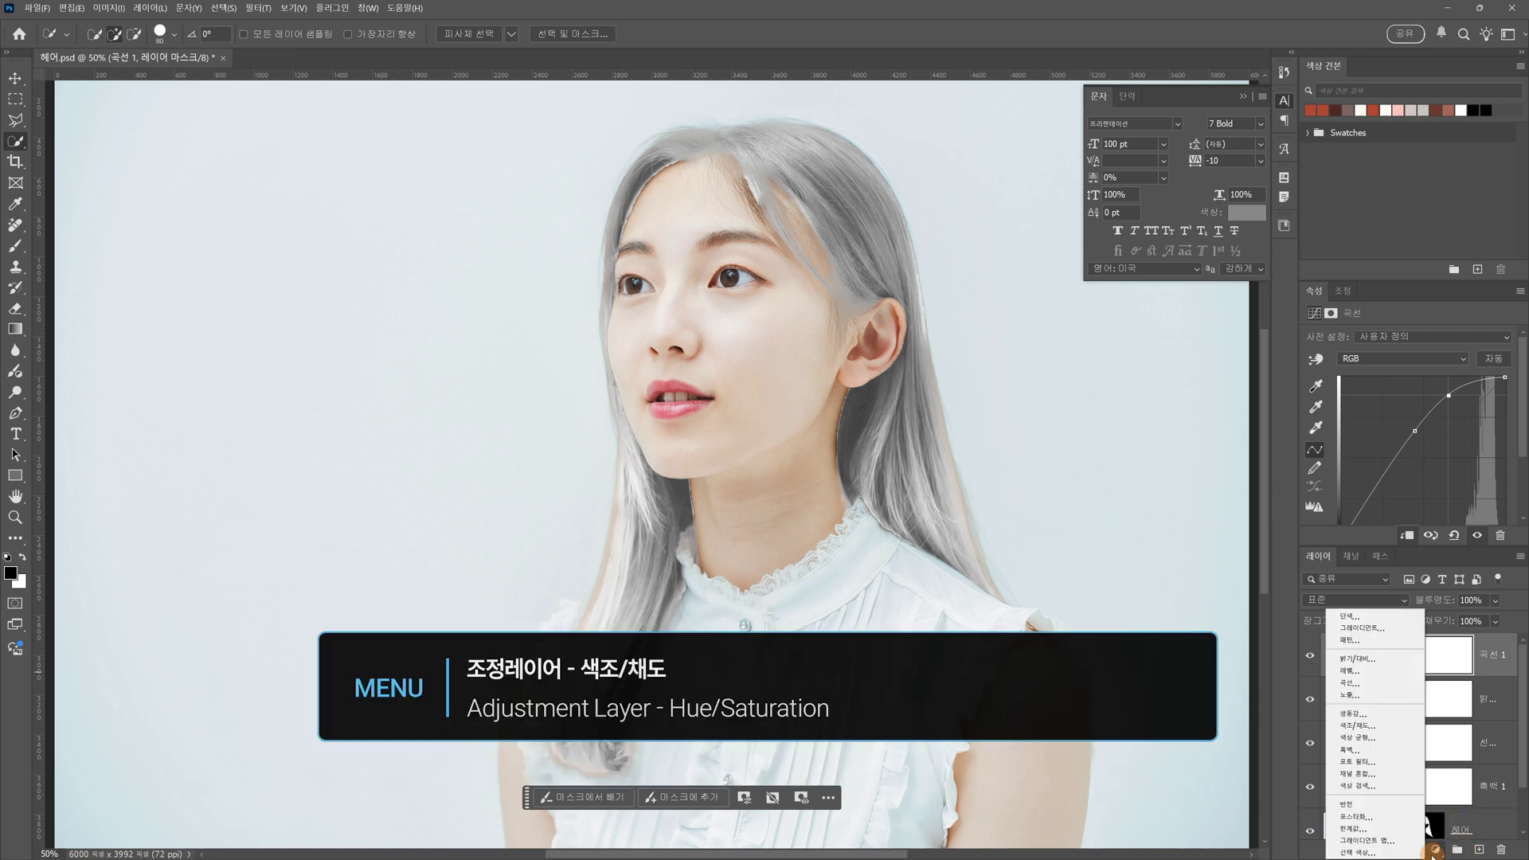
click(1375, 726)
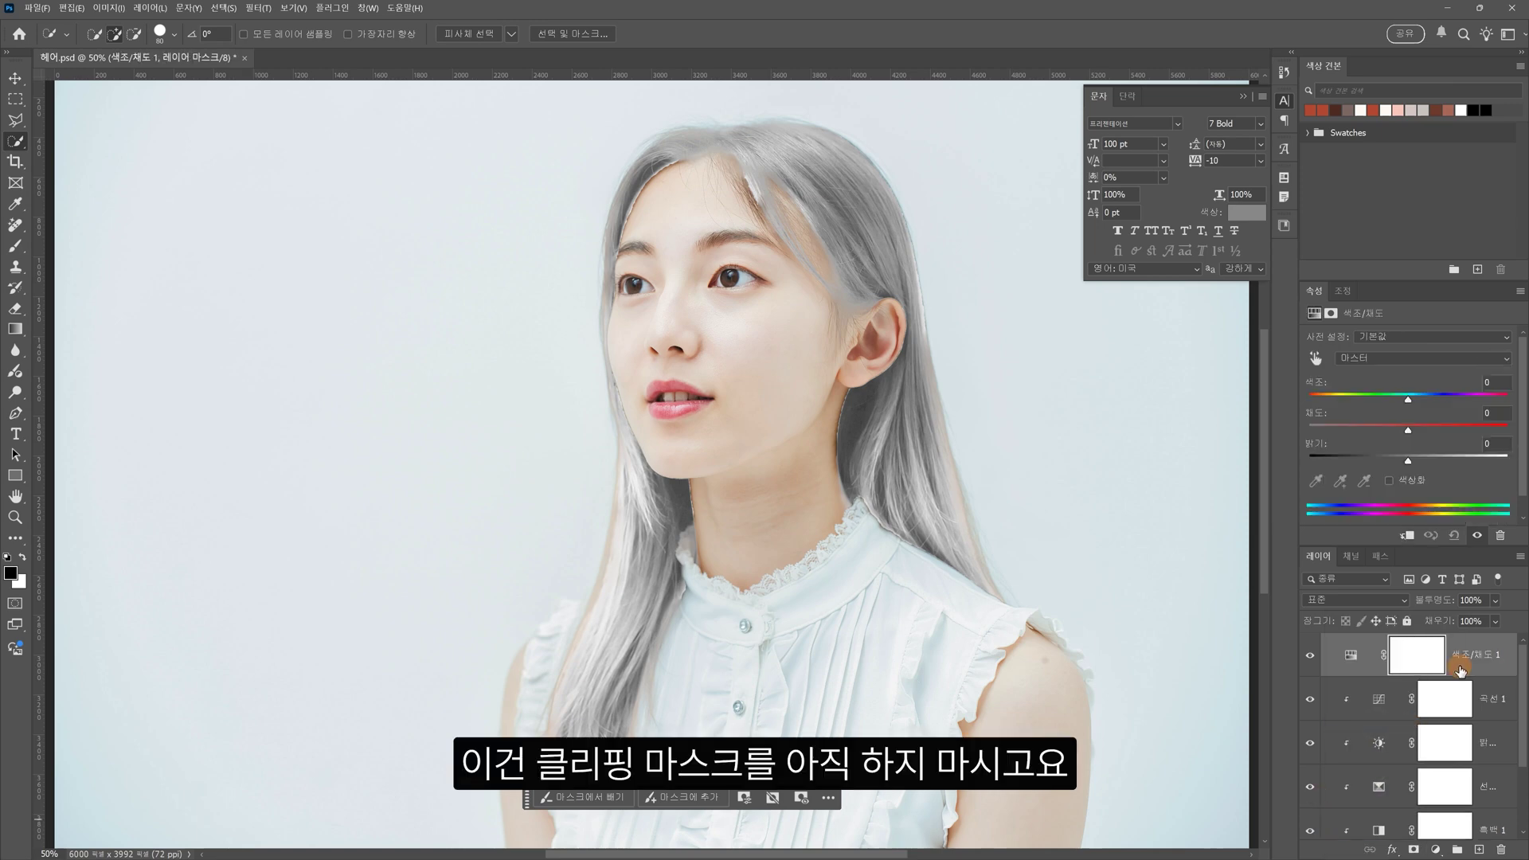
click(1314, 360)
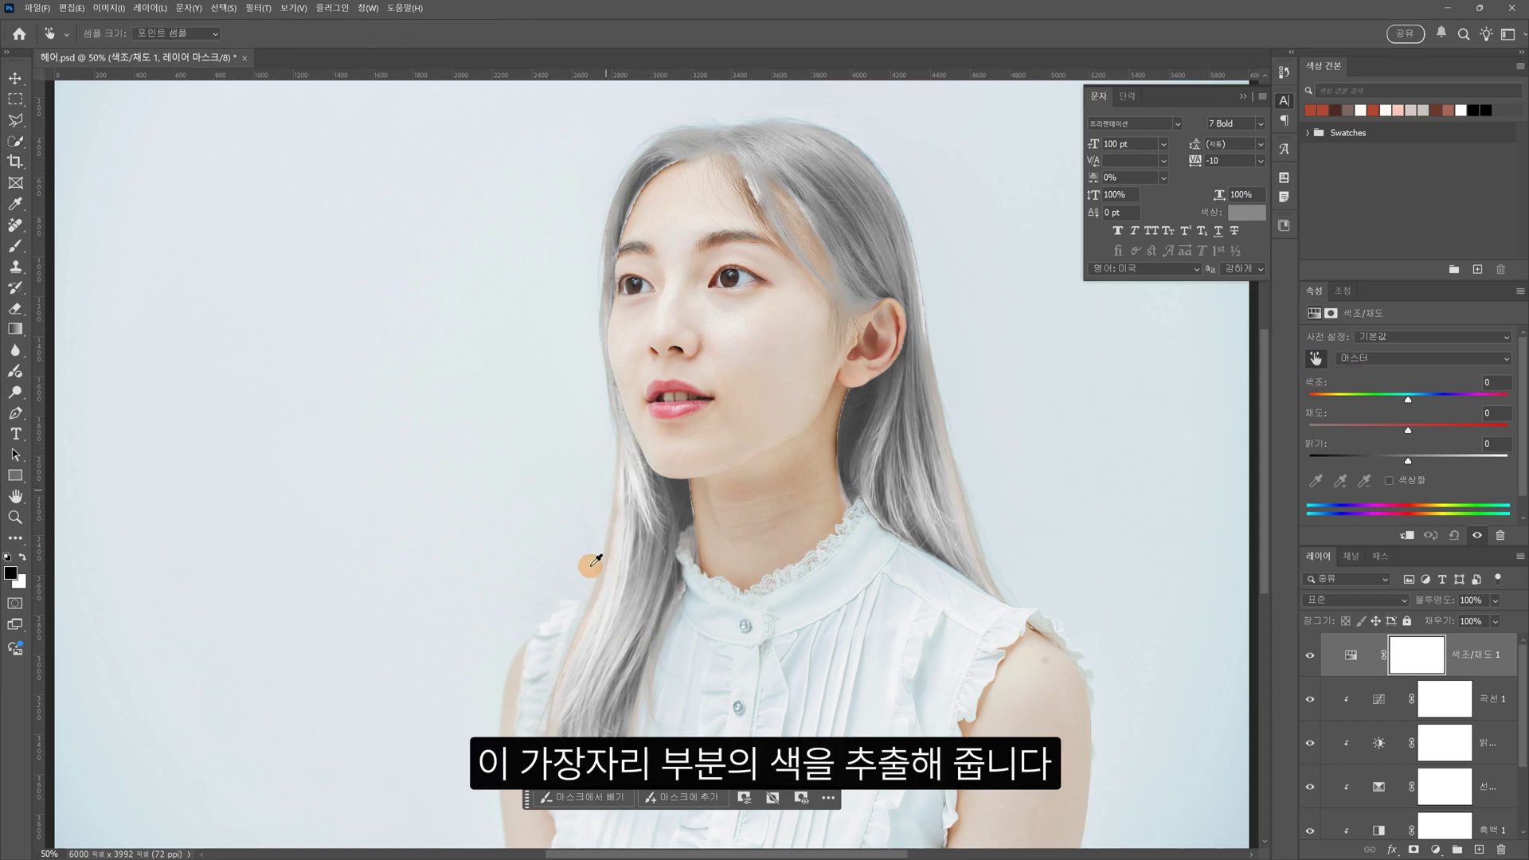
click(601, 589)
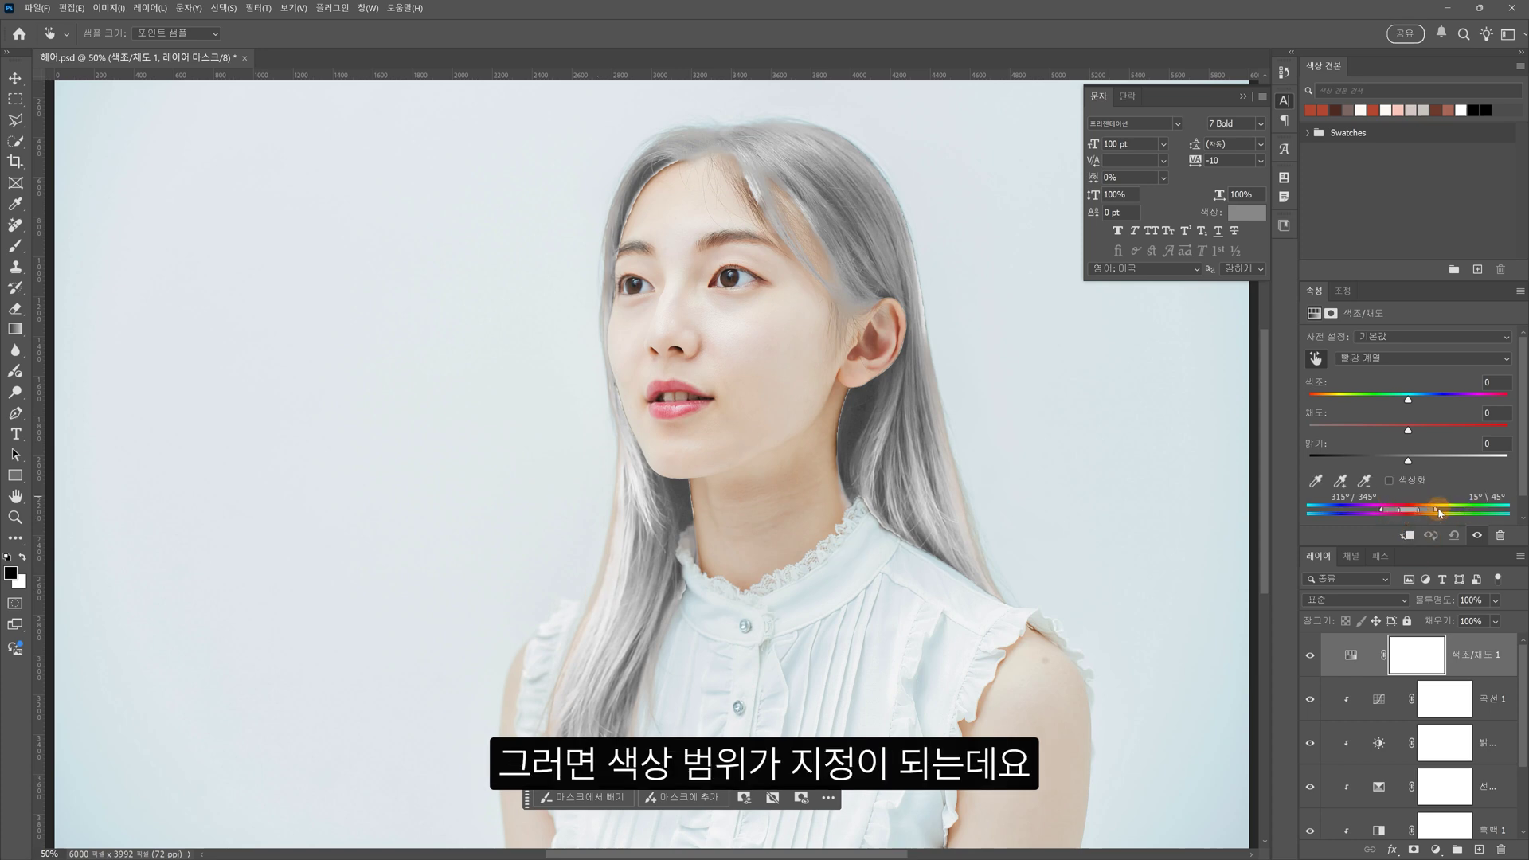
Step: Widen the Reds range to 305°/345° and 30°\63° and set its saturation to -100
drag(1438, 512, 1445, 511)
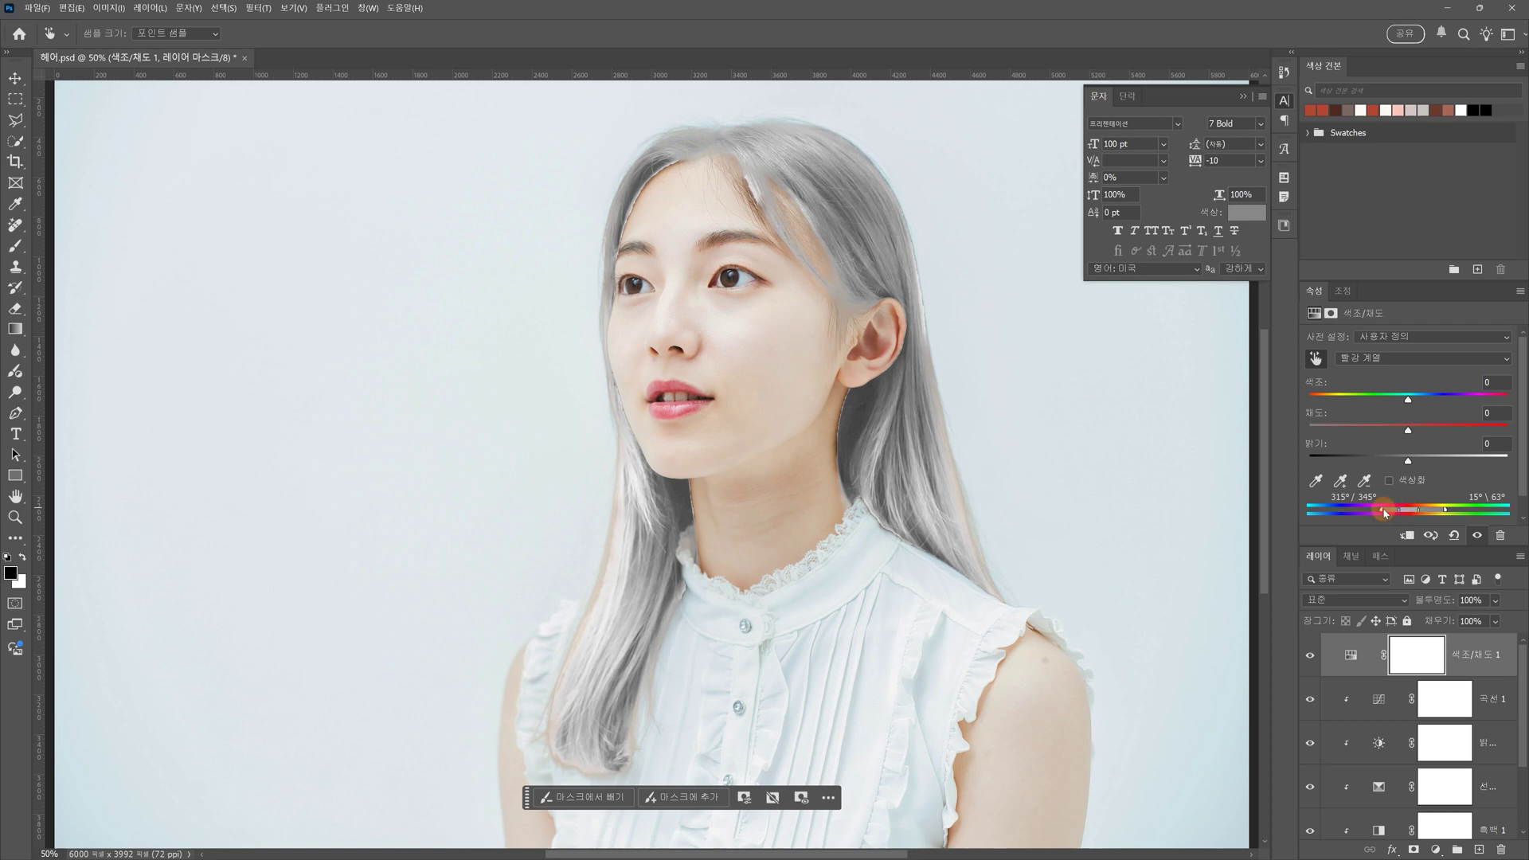
drag(1381, 512, 1375, 512)
drag(1407, 430, 1288, 432)
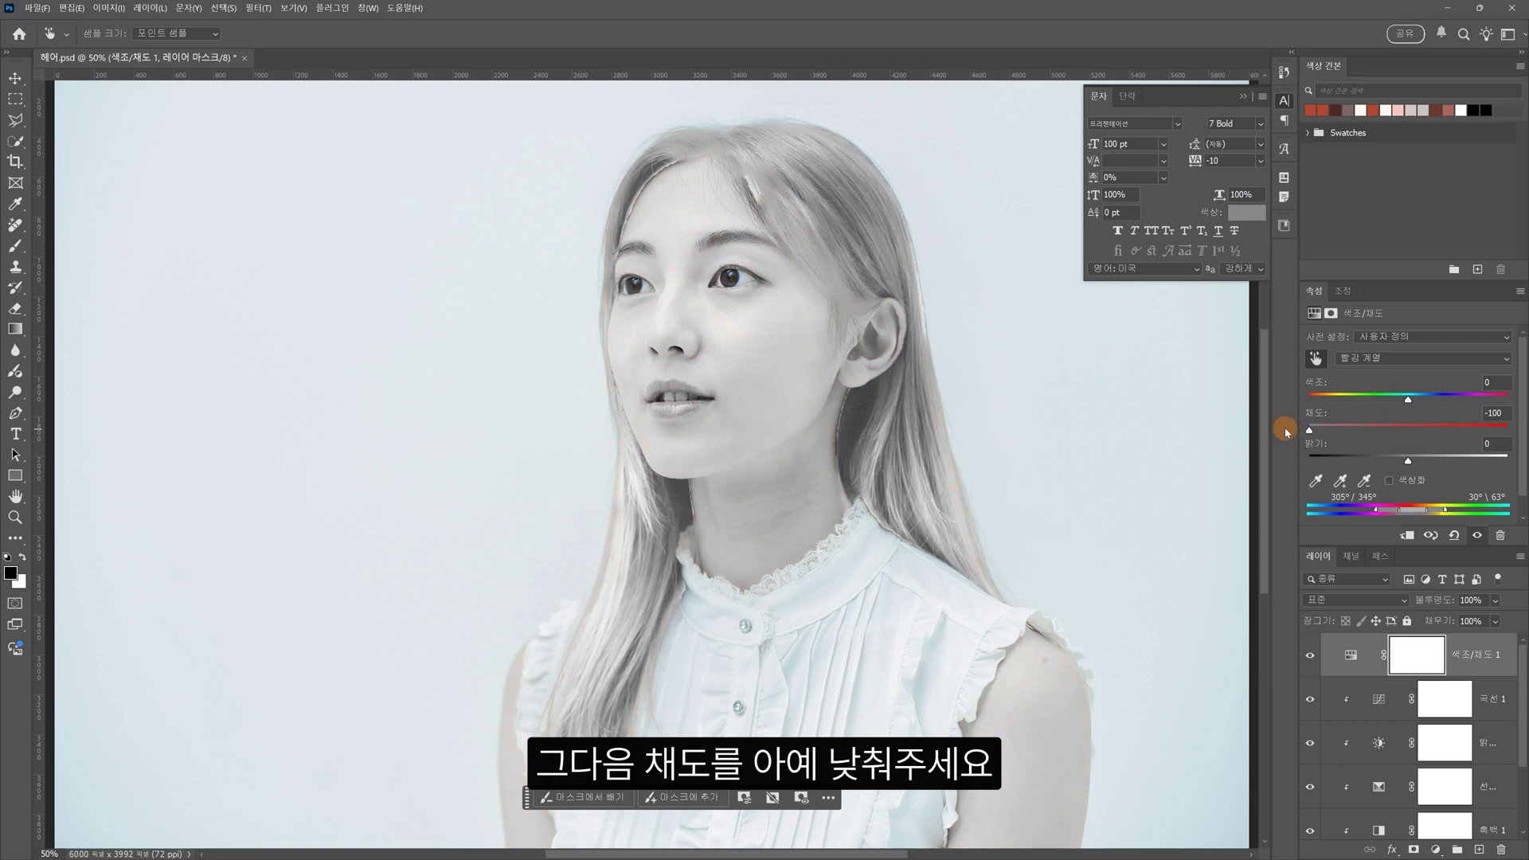
Step: Invert the Hue/Saturation layer's mask to black and prepare a soft round brush with white as the foreground colour
click(1457, 676)
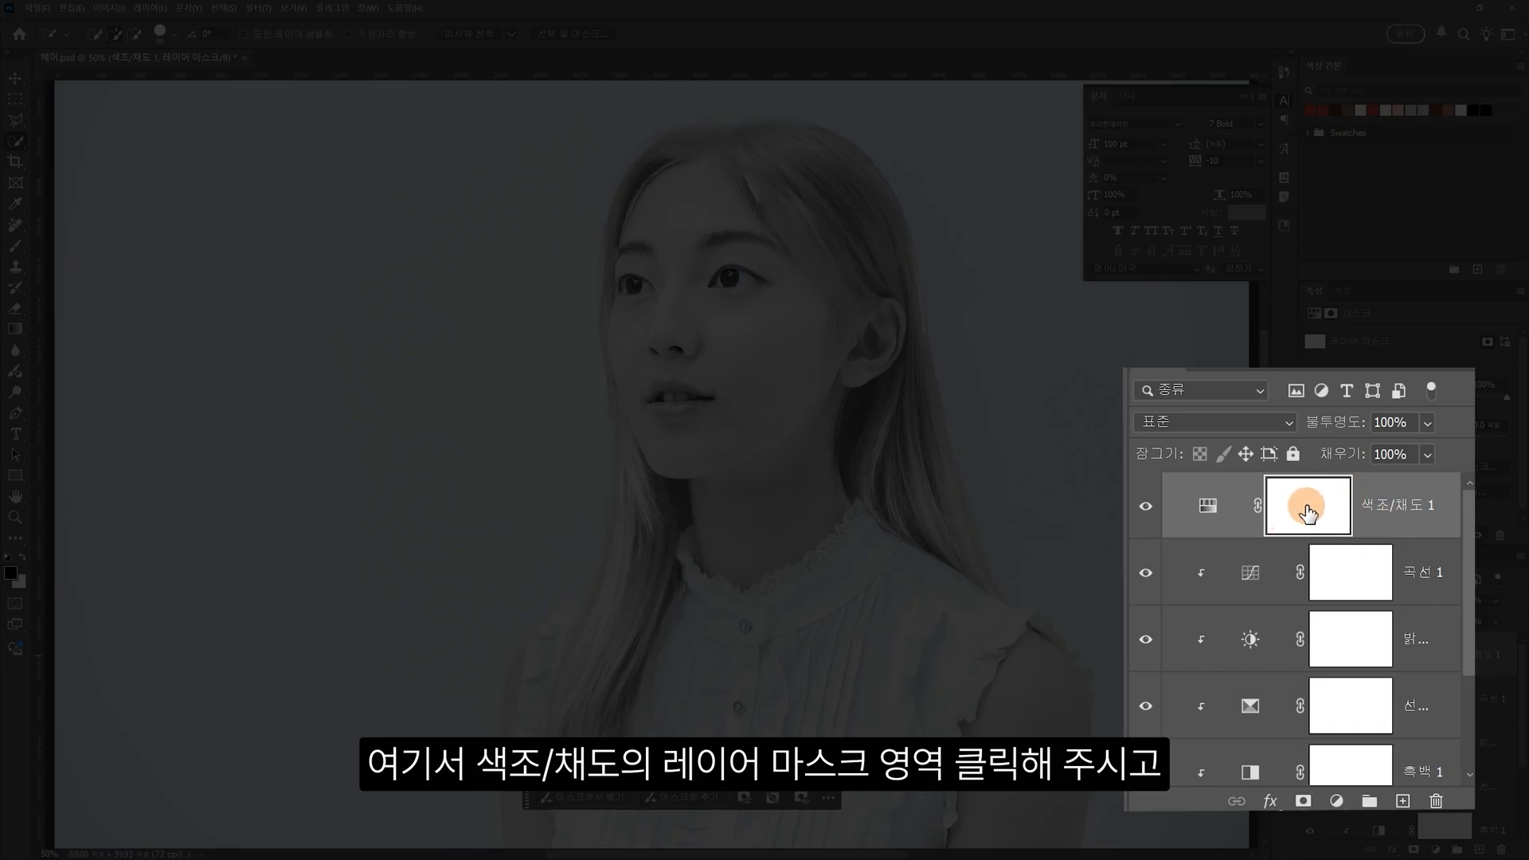
key(ctrl+i)
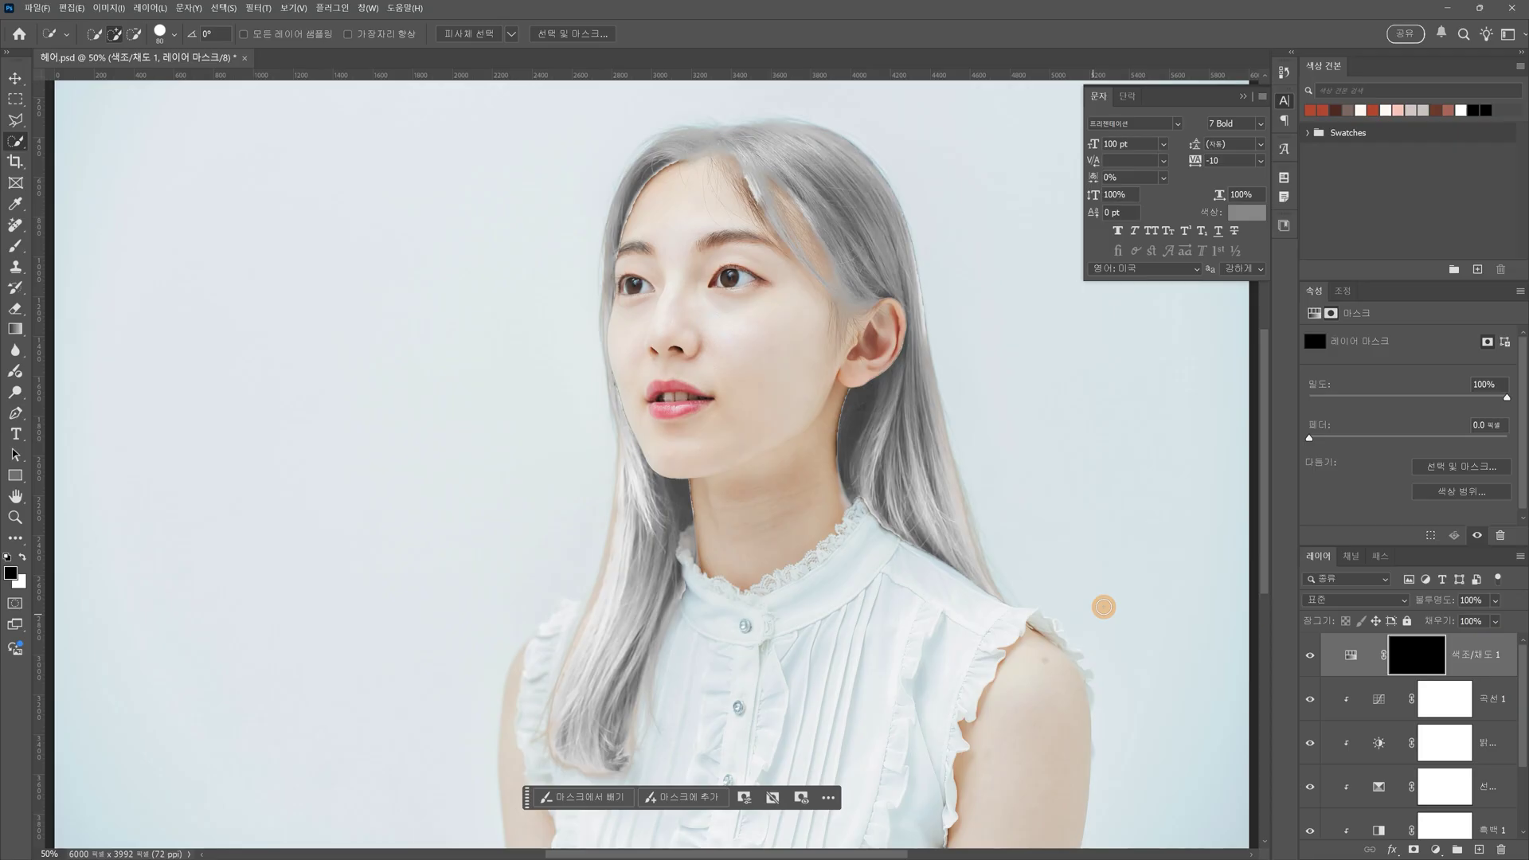
drag(15, 252, 128, 243)
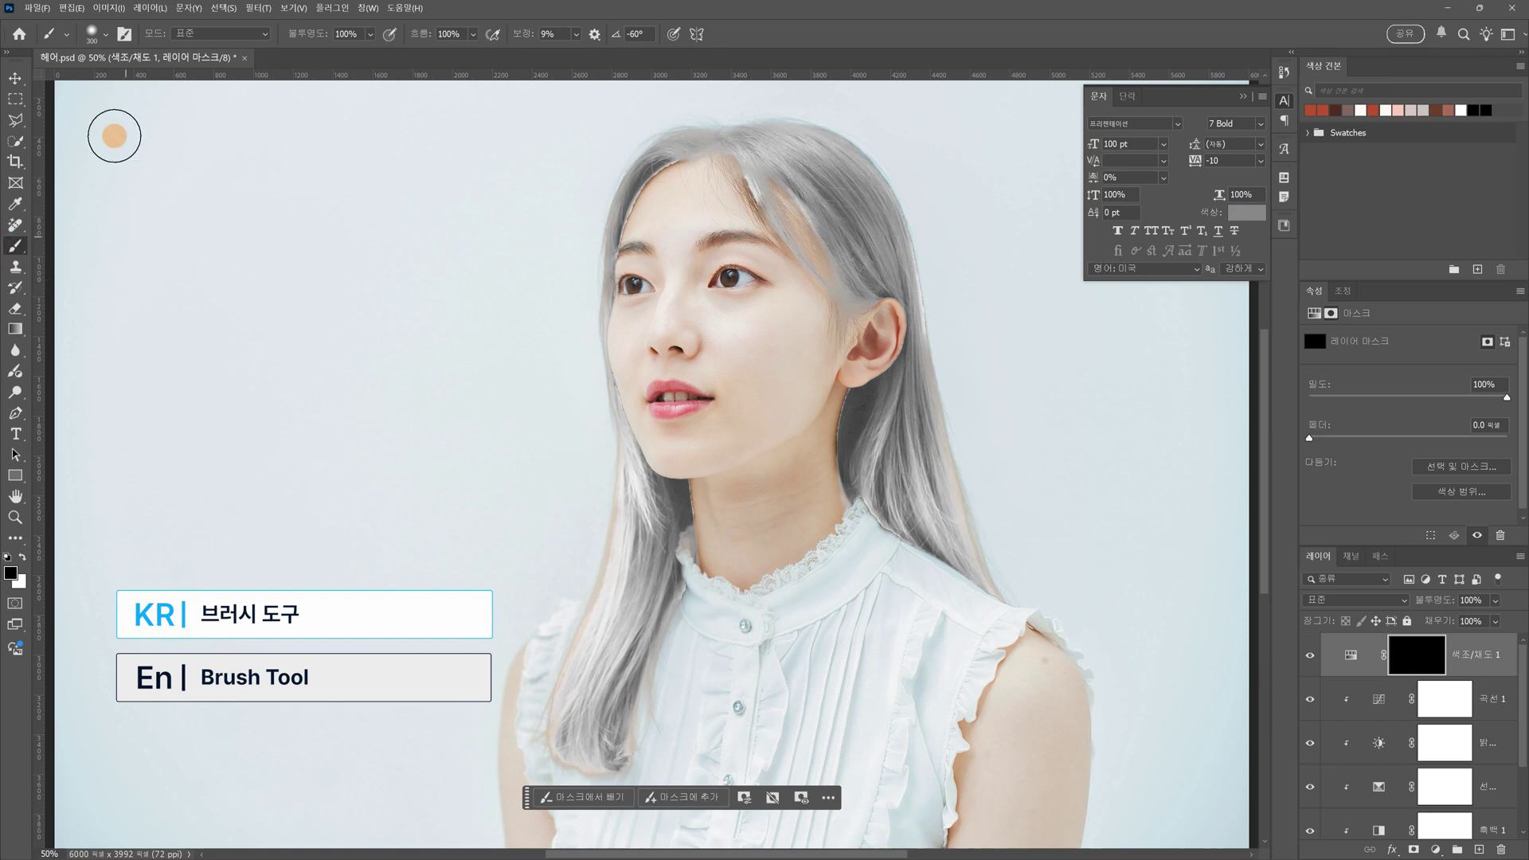
click(106, 34)
click(107, 33)
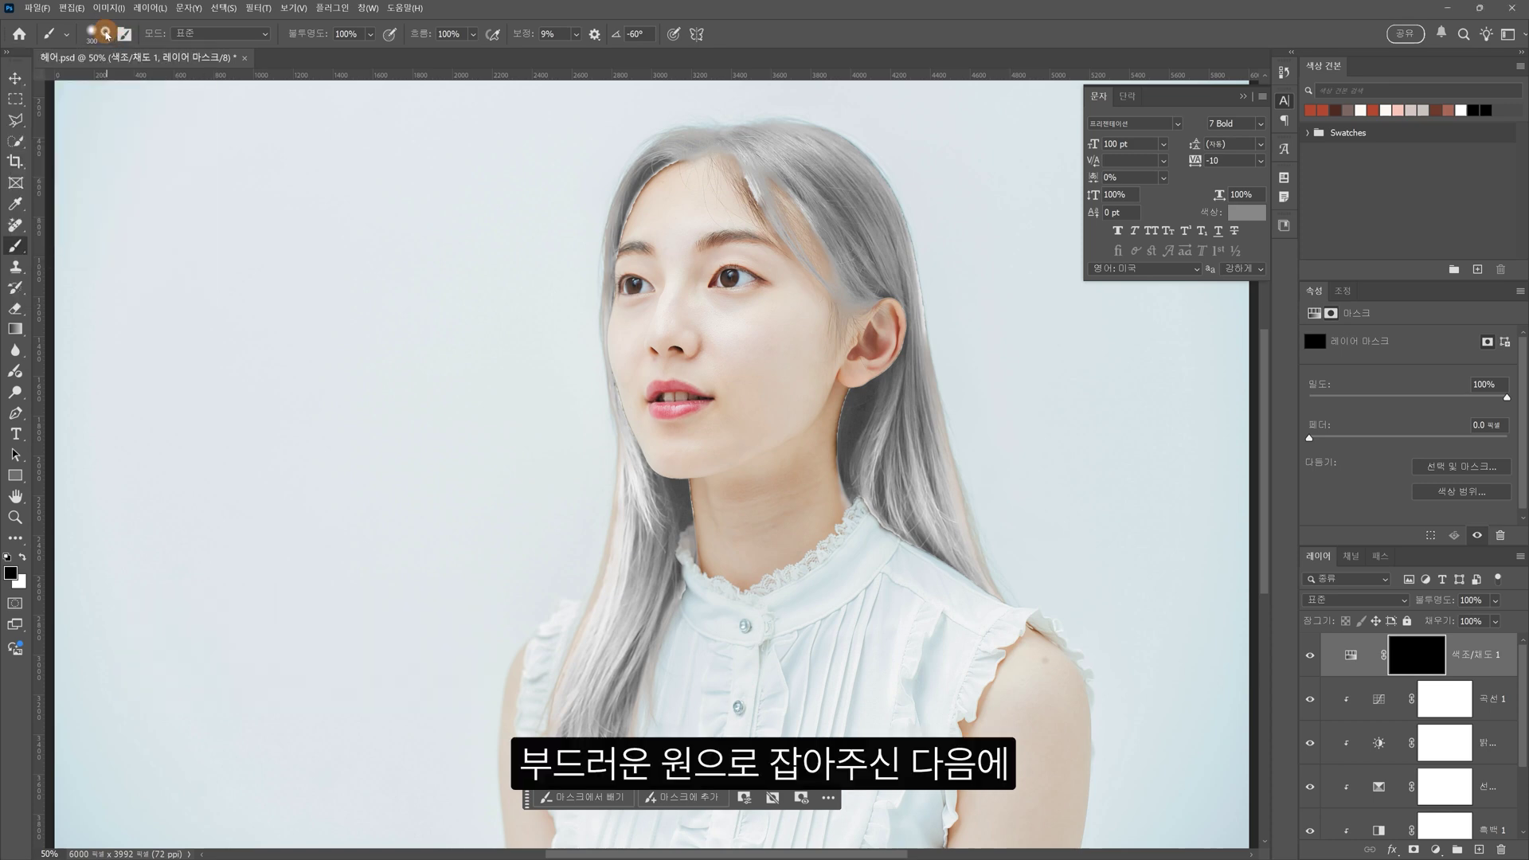
click(23, 559)
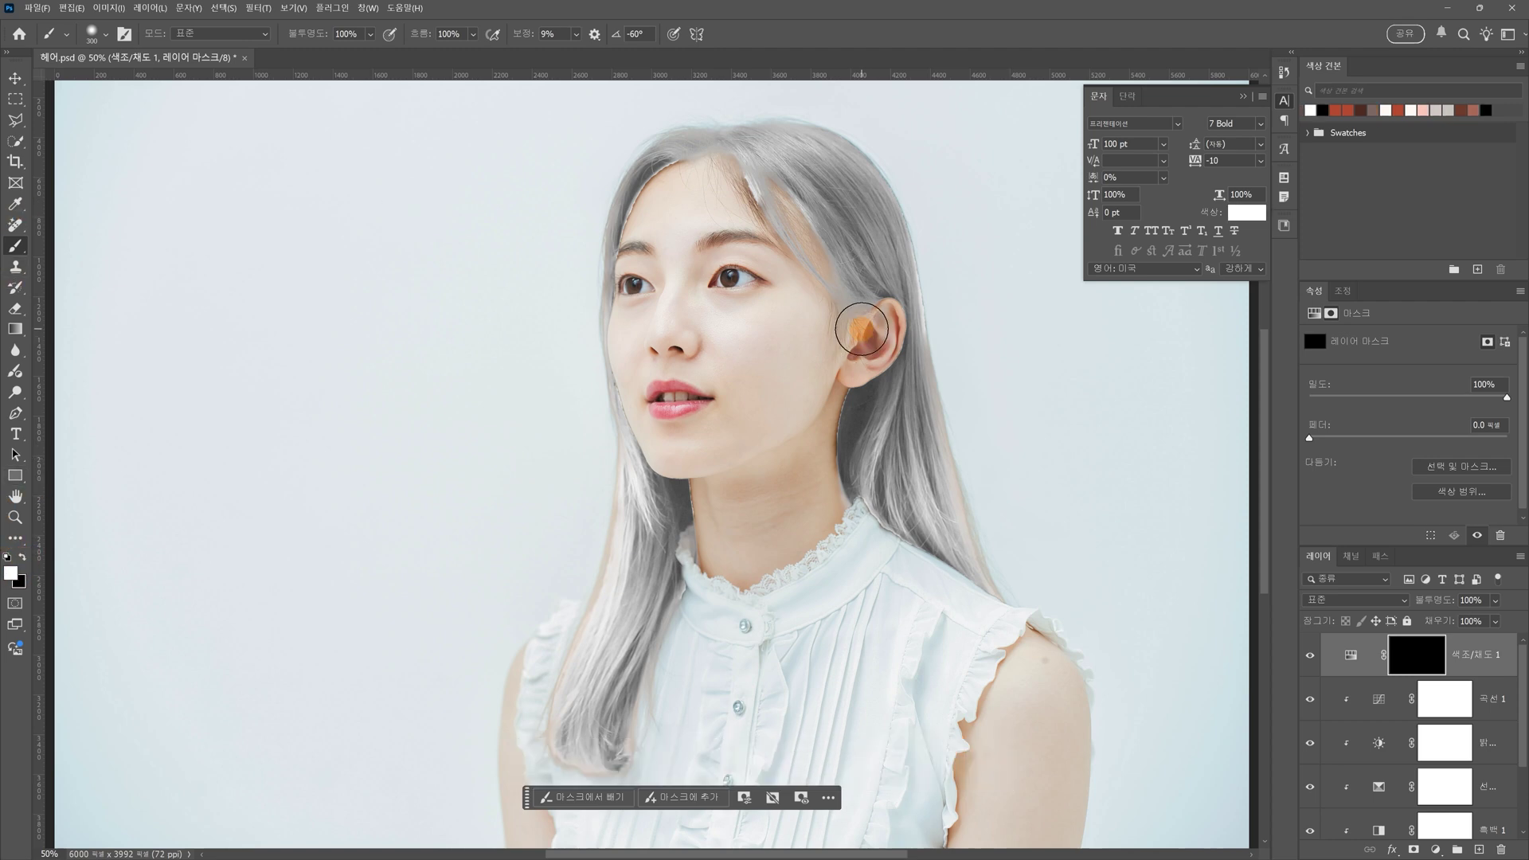
Step: With a smaller brush, paint white on the Hue/Saturation mask along the outer hair edge beside the jaw on the picture's left side
key(bracketleft)
key(bracketleft)
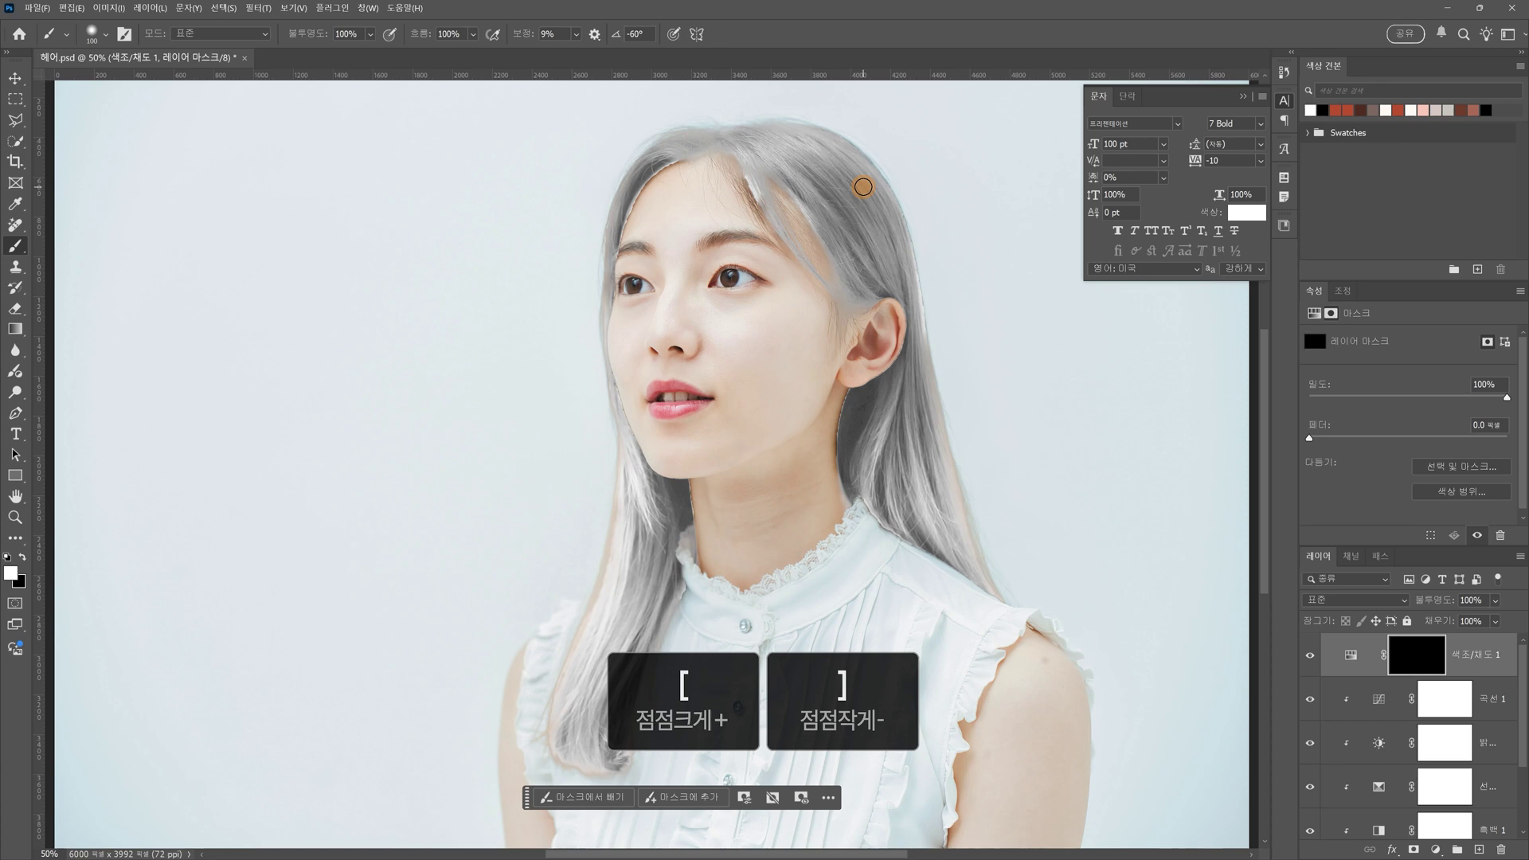
key(ctrl+plus)
key(ctrl+plus)
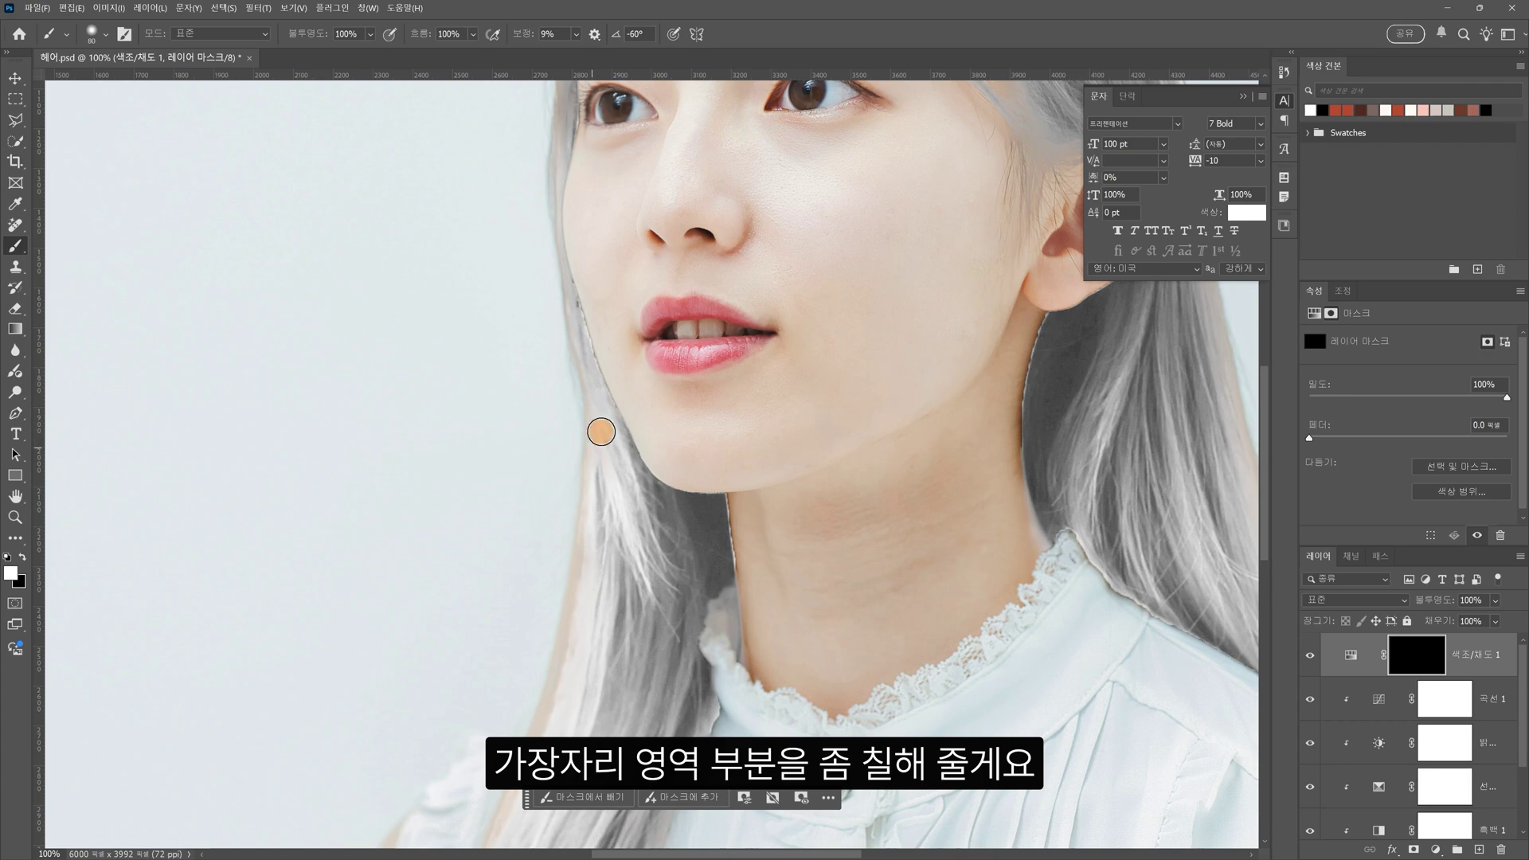
mouse_move(599, 429)
mouse_down()
mouse_move(589, 588)
mouse_move(574, 599)
mouse_up()
mouse_move(590, 683)
mouse_down()
mouse_move(662, 364)
mouse_move(624, 389)
mouse_move(637, 340)
mouse_move(543, 590)
mouse_up()
Step: Reduce the brush further and paint white over the brown fringes at the lower hair ends and along the picture's right hair edge
key(bracketleft)
key(bracketleft)
key(bracketleft)
key(bracketleft)
key(bracketleft)
key(bracketleft)
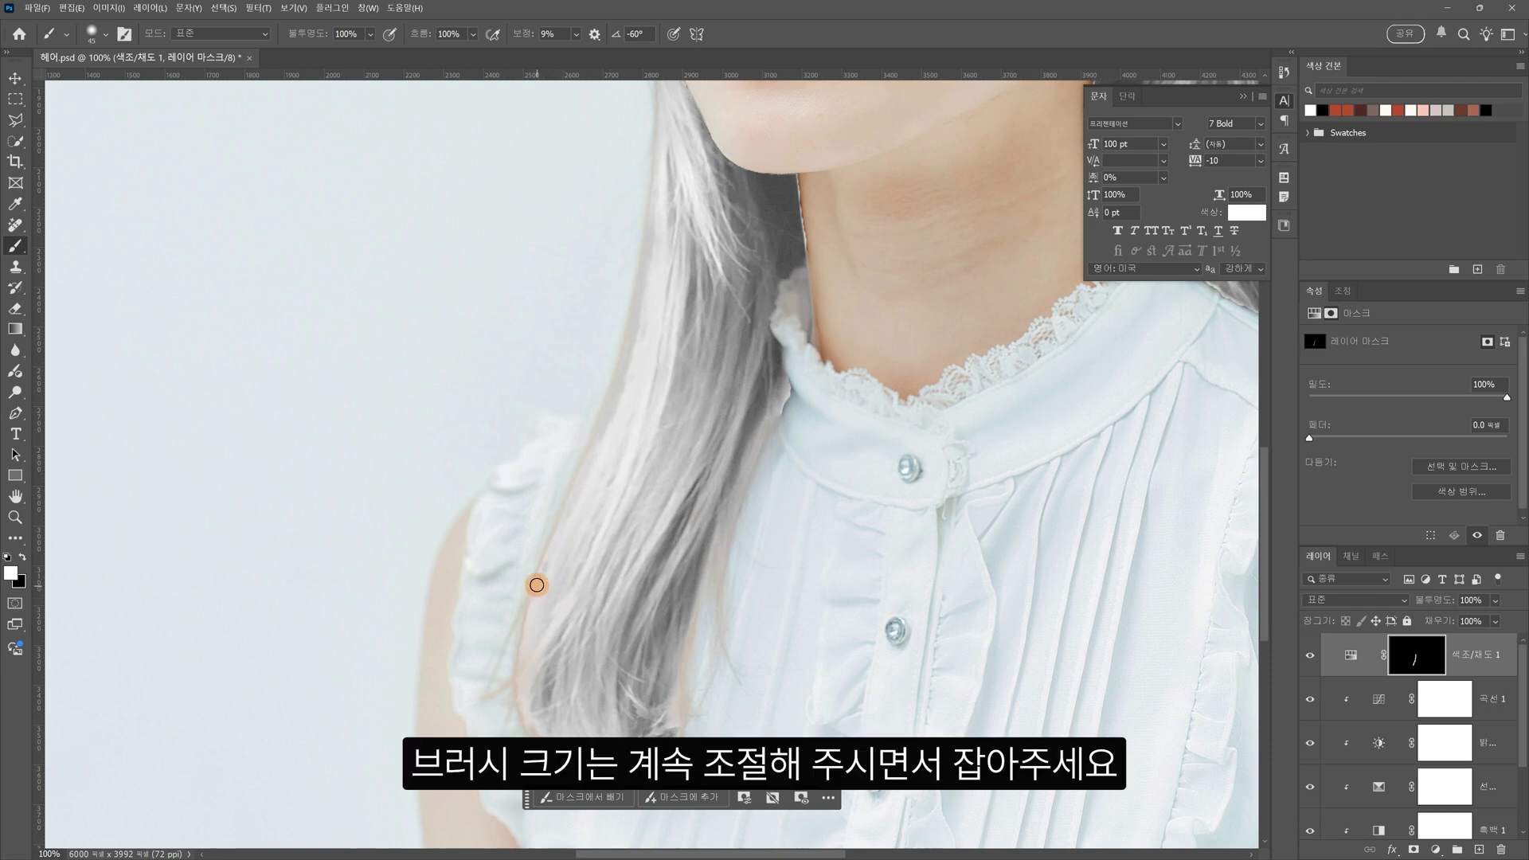
mouse_move(539, 579)
mouse_down()
mouse_move(515, 687)
mouse_move(484, 699)
mouse_move(519, 679)
mouse_move(548, 745)
mouse_move(624, 768)
mouse_move(699, 620)
mouse_move(664, 777)
mouse_move(727, 625)
mouse_move(749, 410)
mouse_up()
mouse_move(770, 580)
mouse_down()
mouse_move(522, 622)
mouse_move(201, 715)
mouse_up()
drag(757, 281, 815, 471)
drag(750, 316, 793, 458)
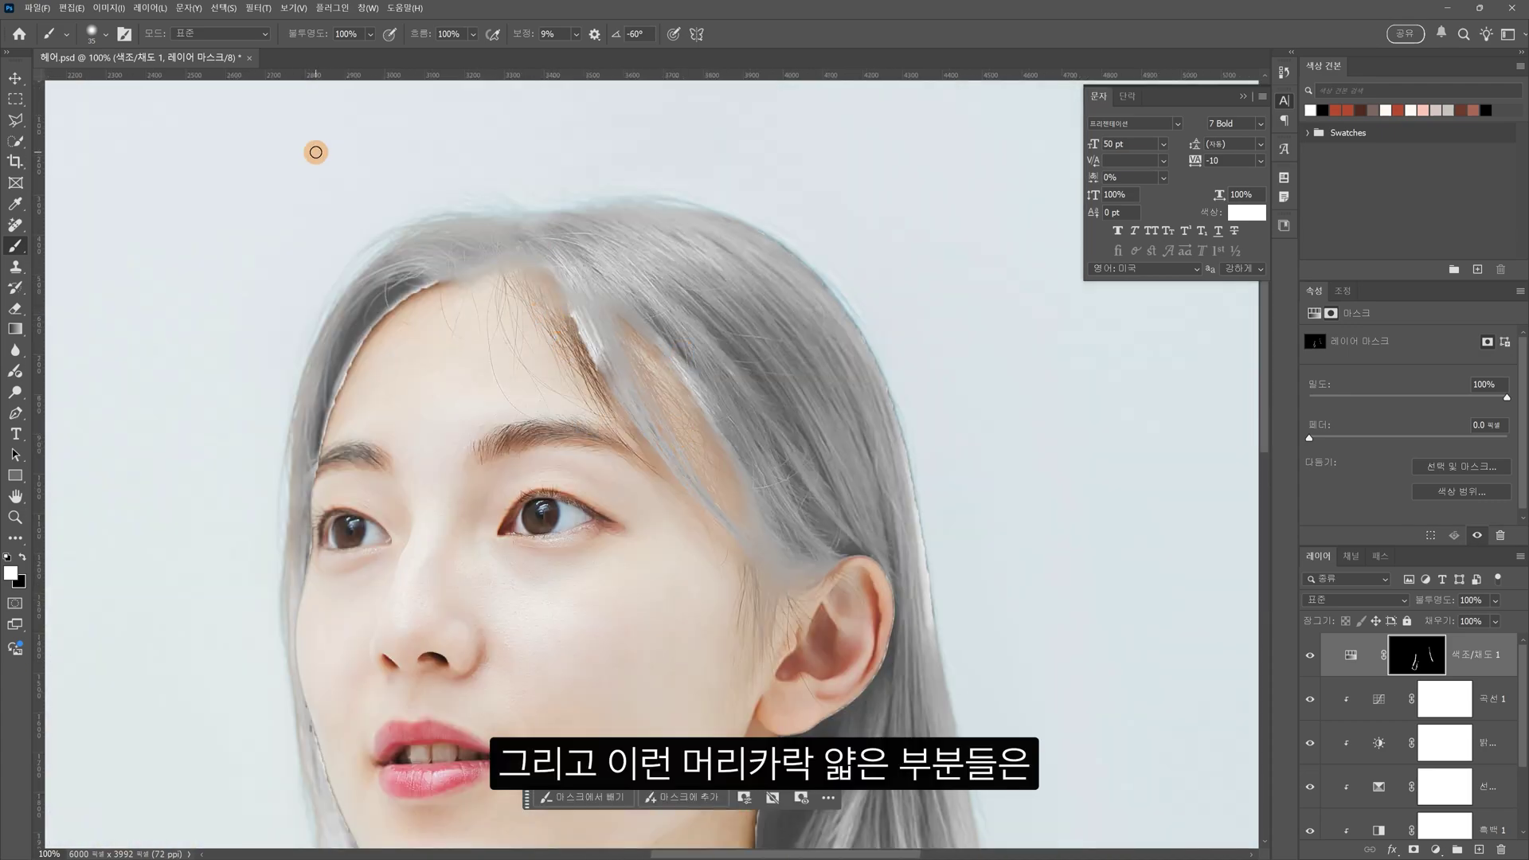
Step: Set the brush opacity to 30%, enlarge the brush and paint the thin strands over the forehead on the Hue/Saturation mask
click(326, 35)
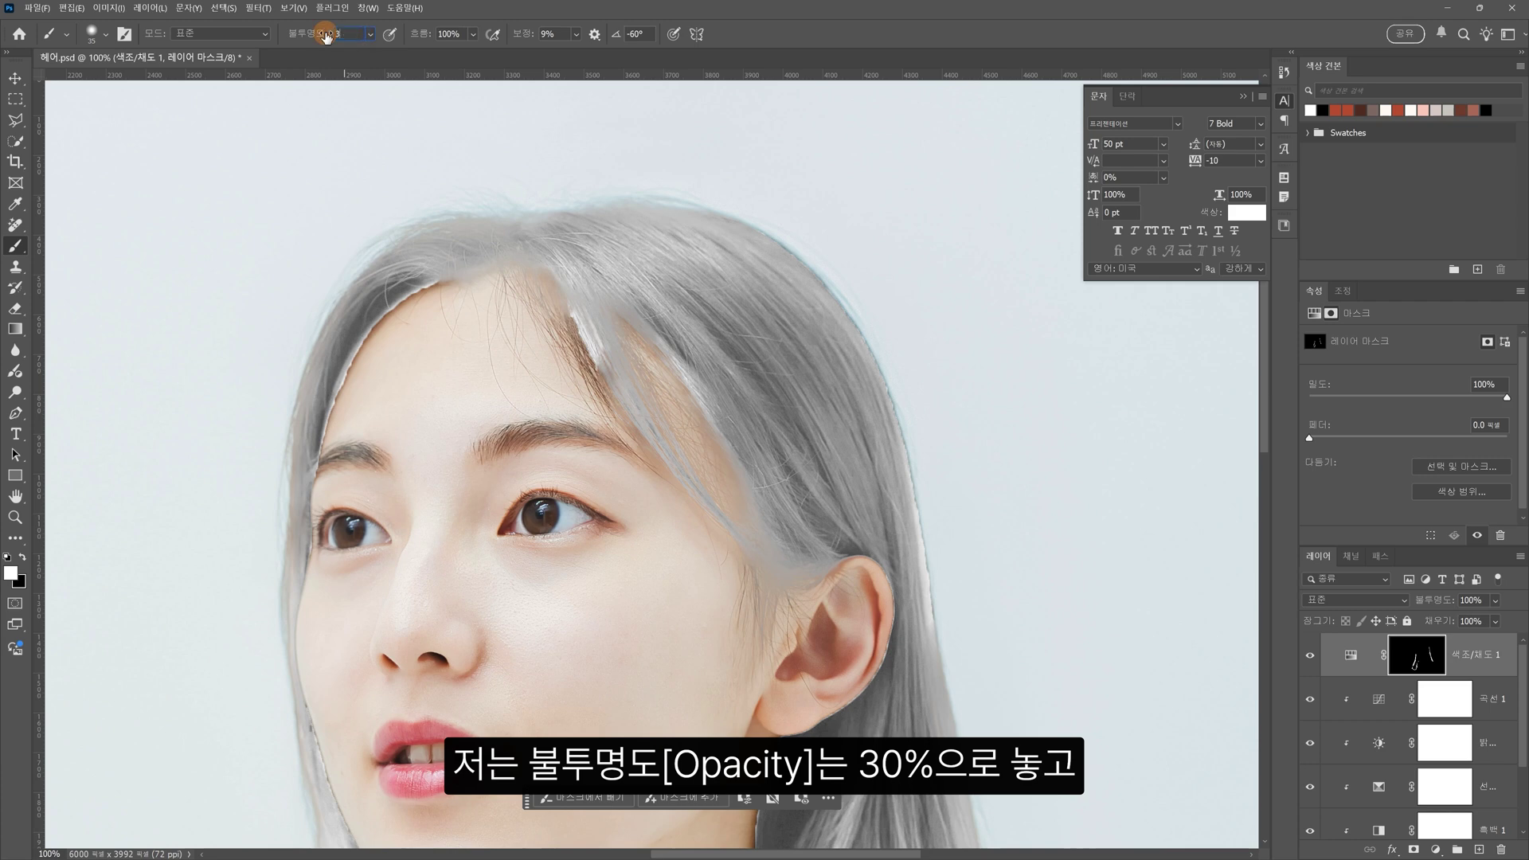
key(bracketright)
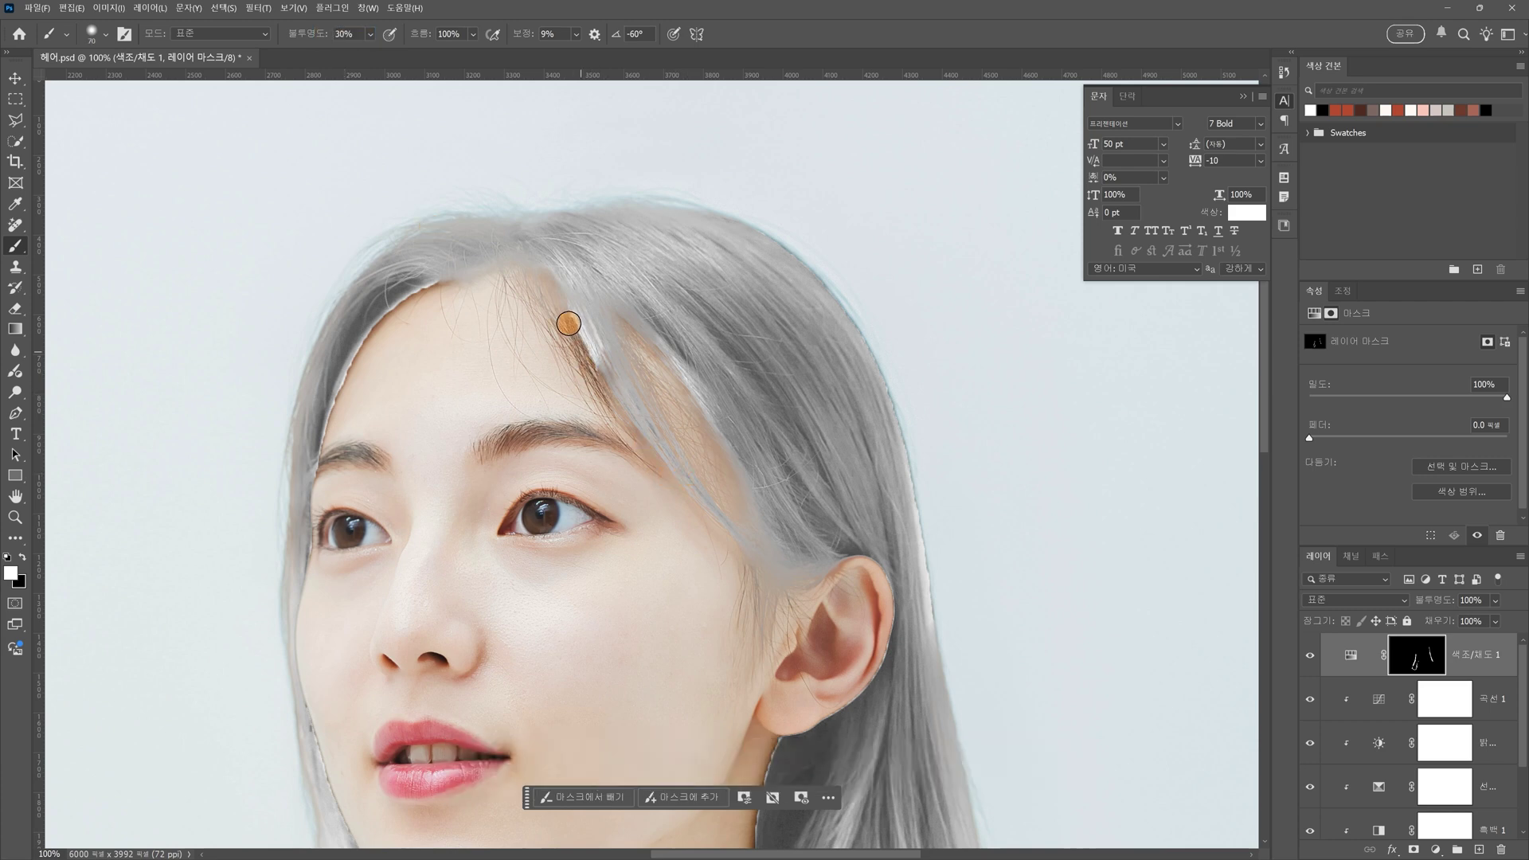
key(bracketright)
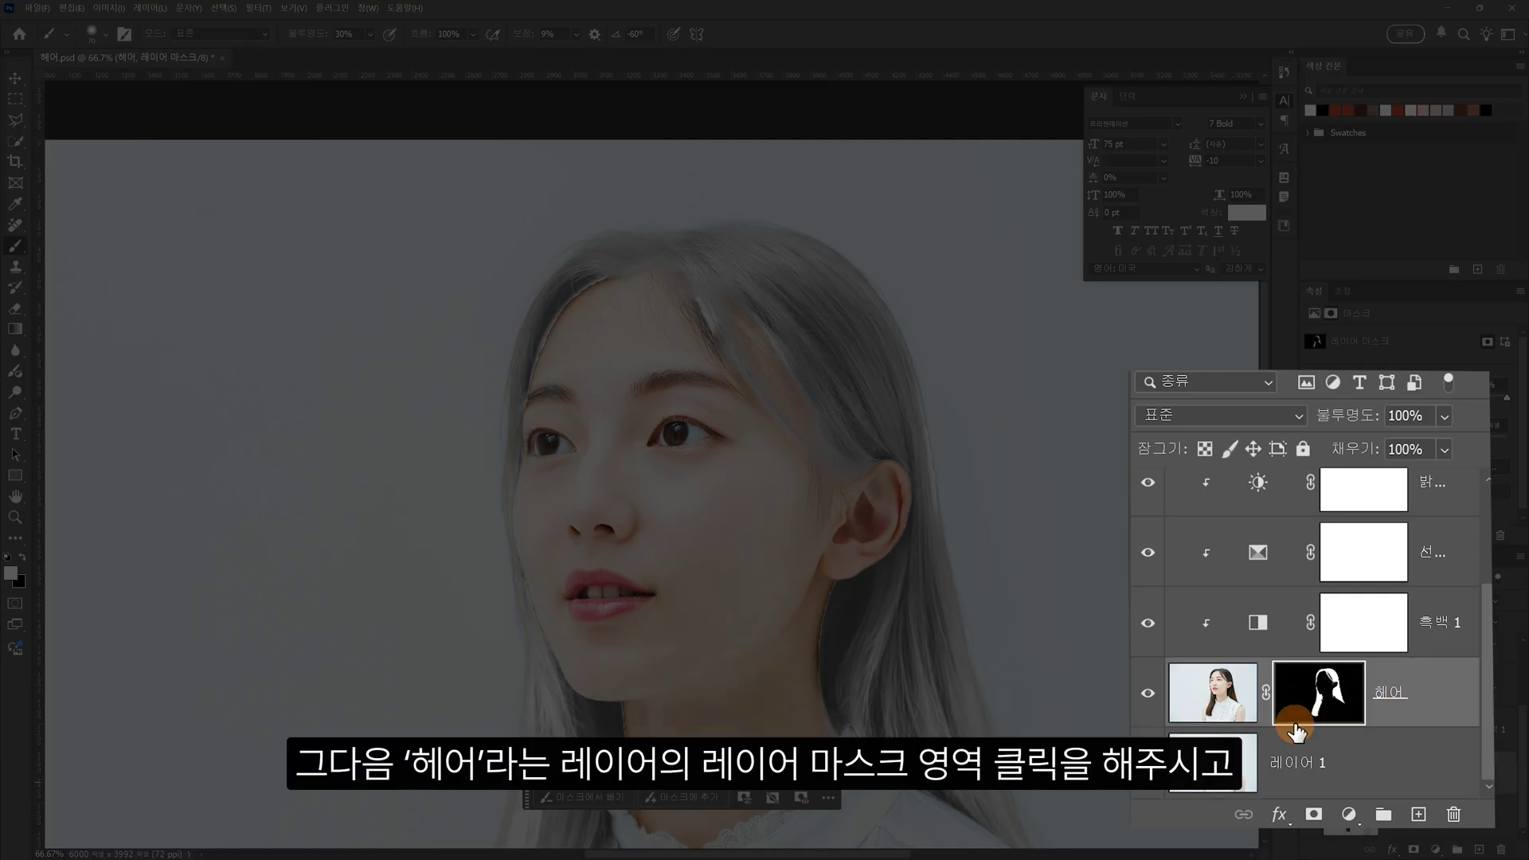
Step: On the hair layer's mask, paint white with a small 30% opacity brush over the dark strands beside the parting on the forehead
key(ctrl+plus)
key(ctrl+plus)
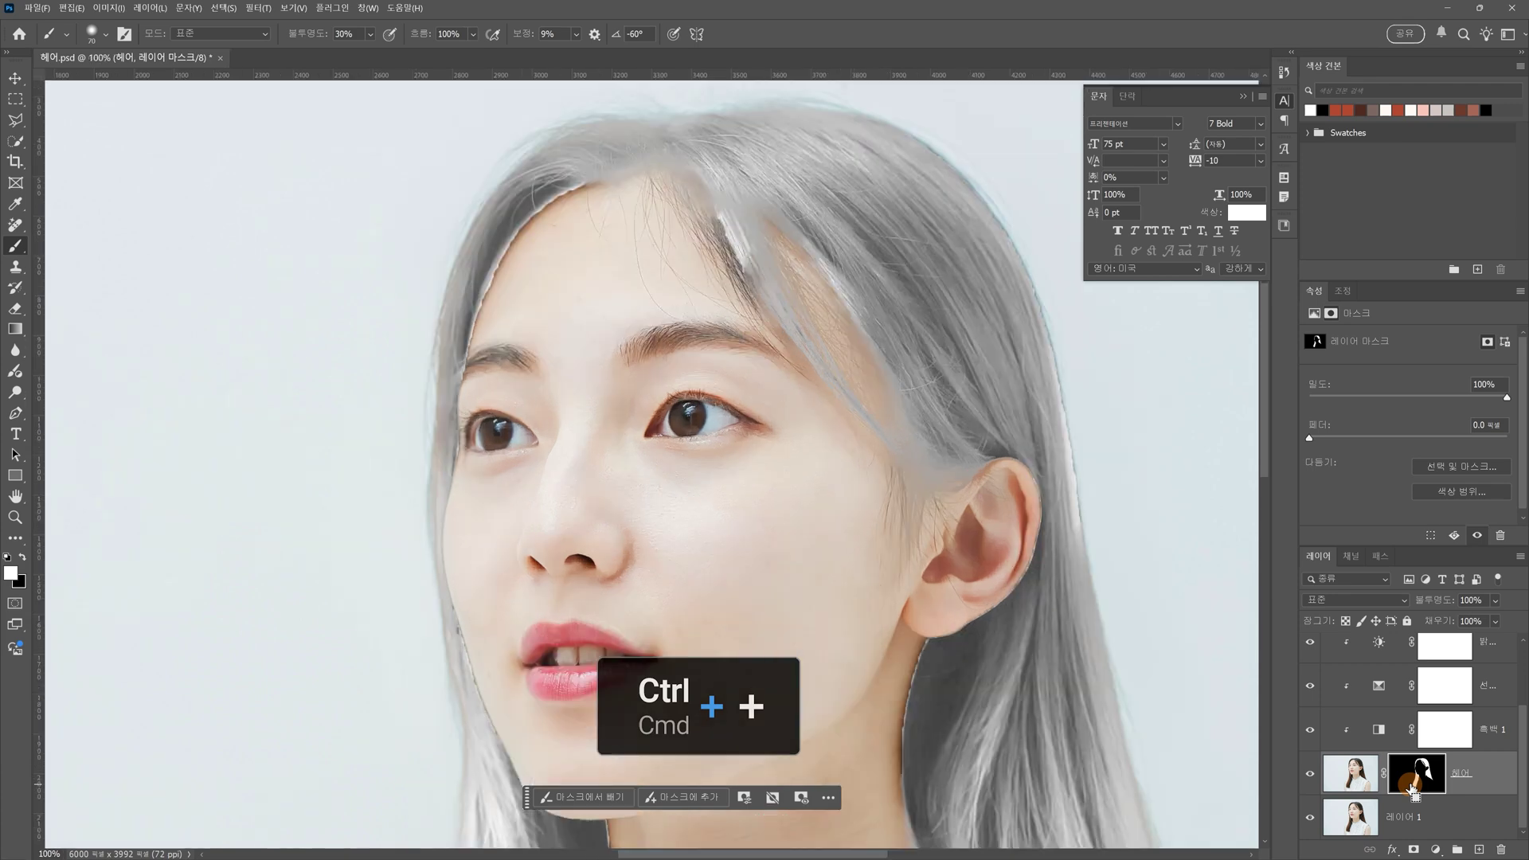
drag(1141, 417, 1160, 734)
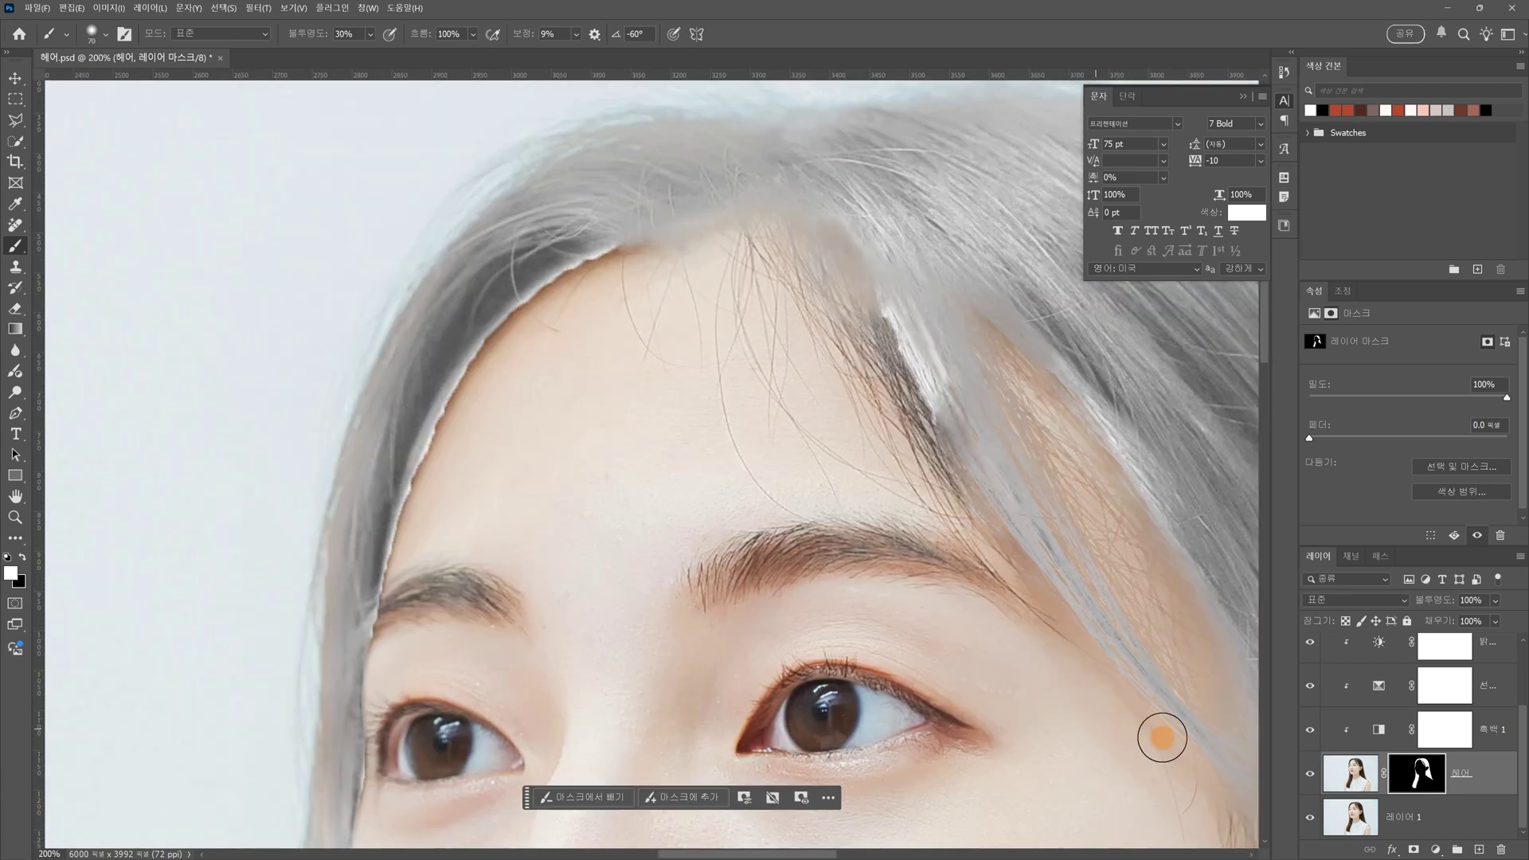
key(bracketleft)
key(bracketleft)
key(bracketleft)
key(bracketleft)
key(bracketleft)
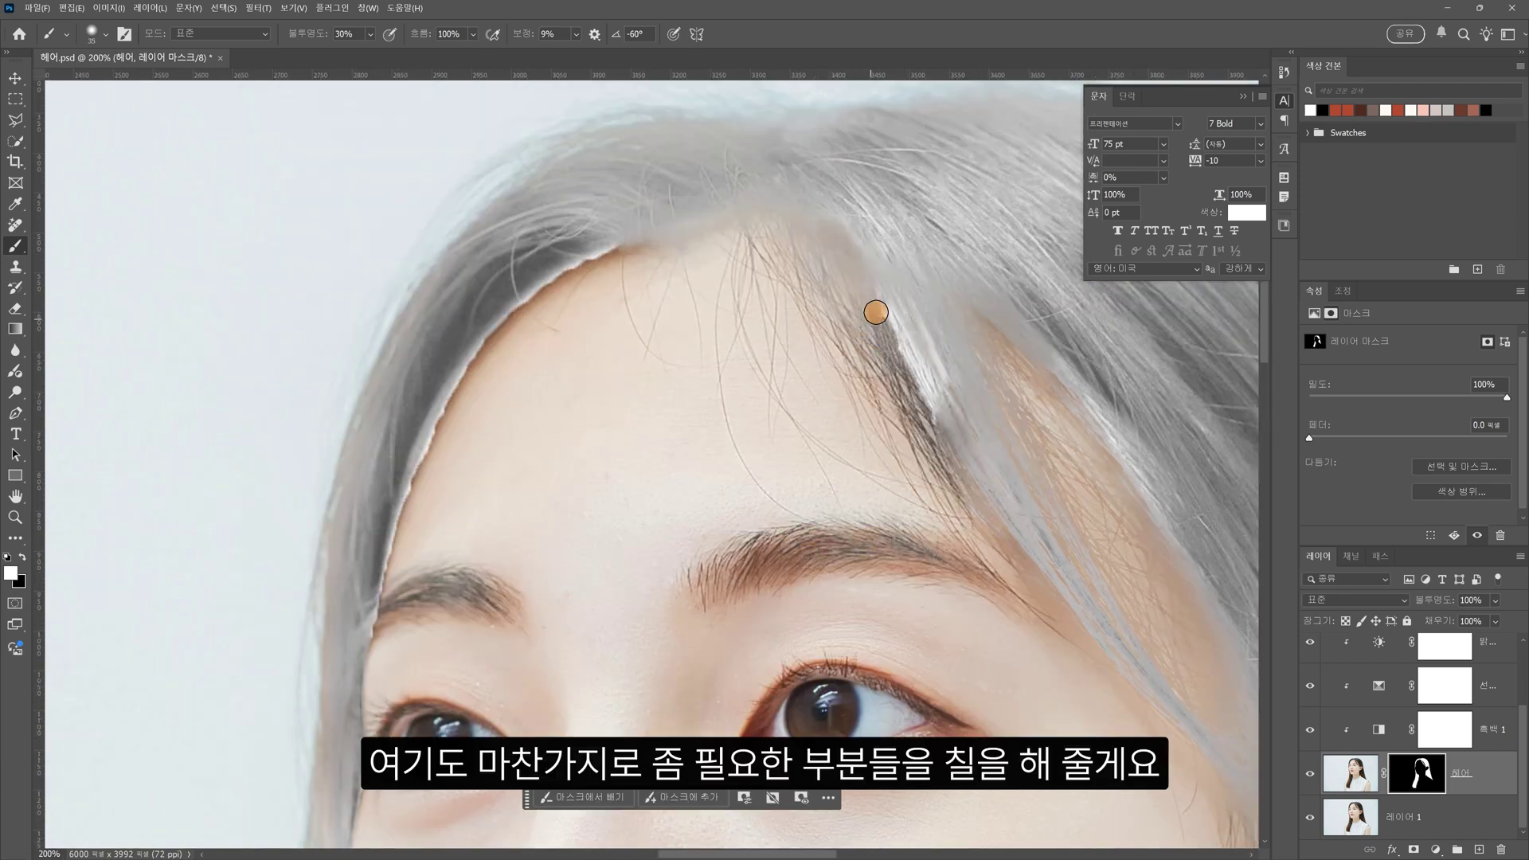
drag(875, 313, 920, 429)
drag(895, 341, 946, 463)
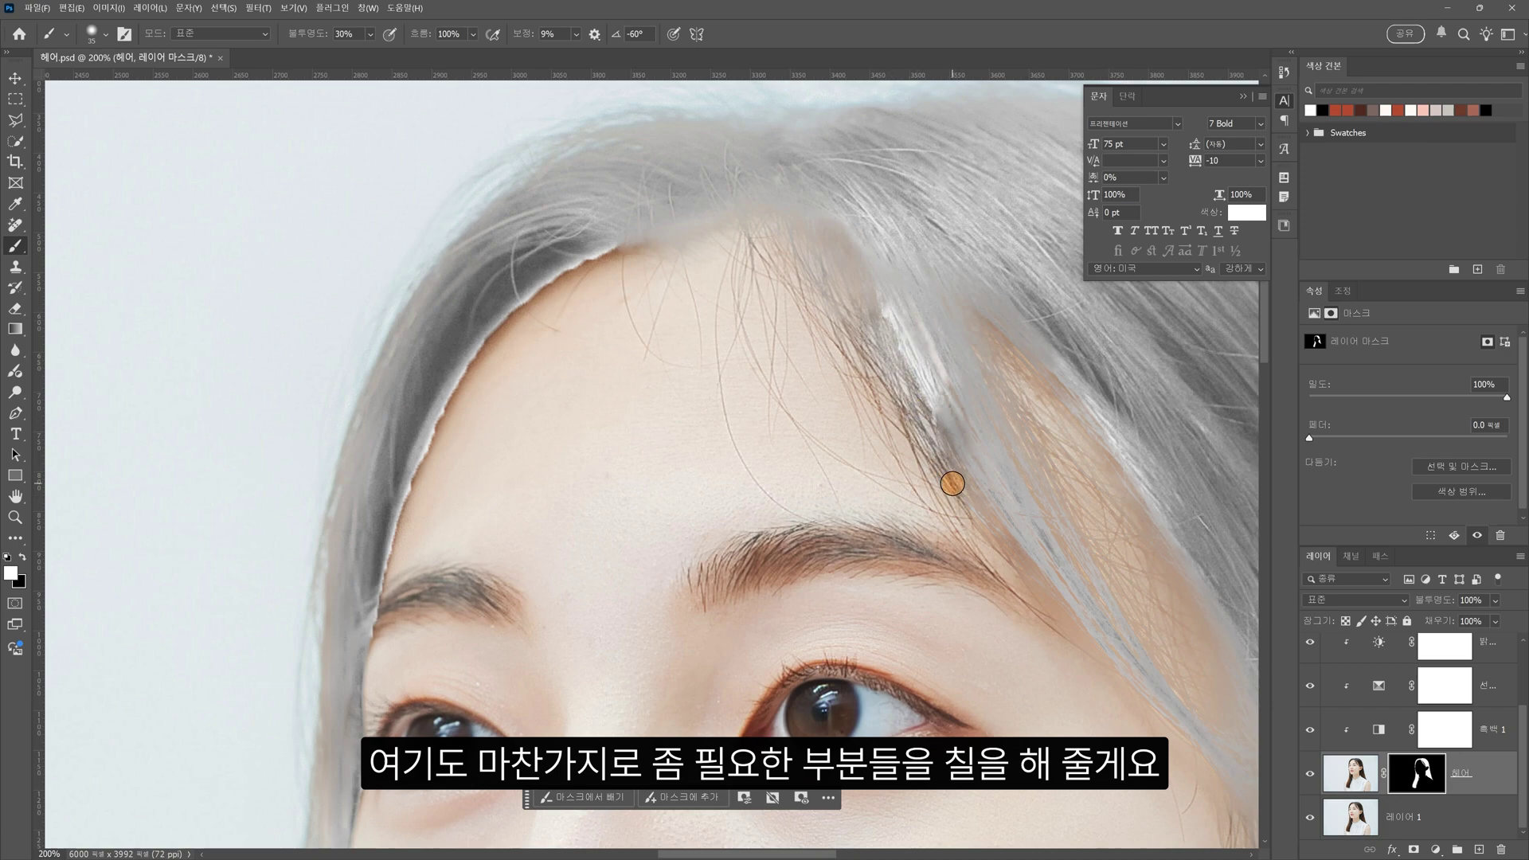
key(ctrl+z)
drag(824, 238, 962, 490)
Step: Switch the foreground to black, set brush opacity to 50% and mask out the pale fringe along the forehead hairline on the picture's left side
drag(863, 620, 1037, 691)
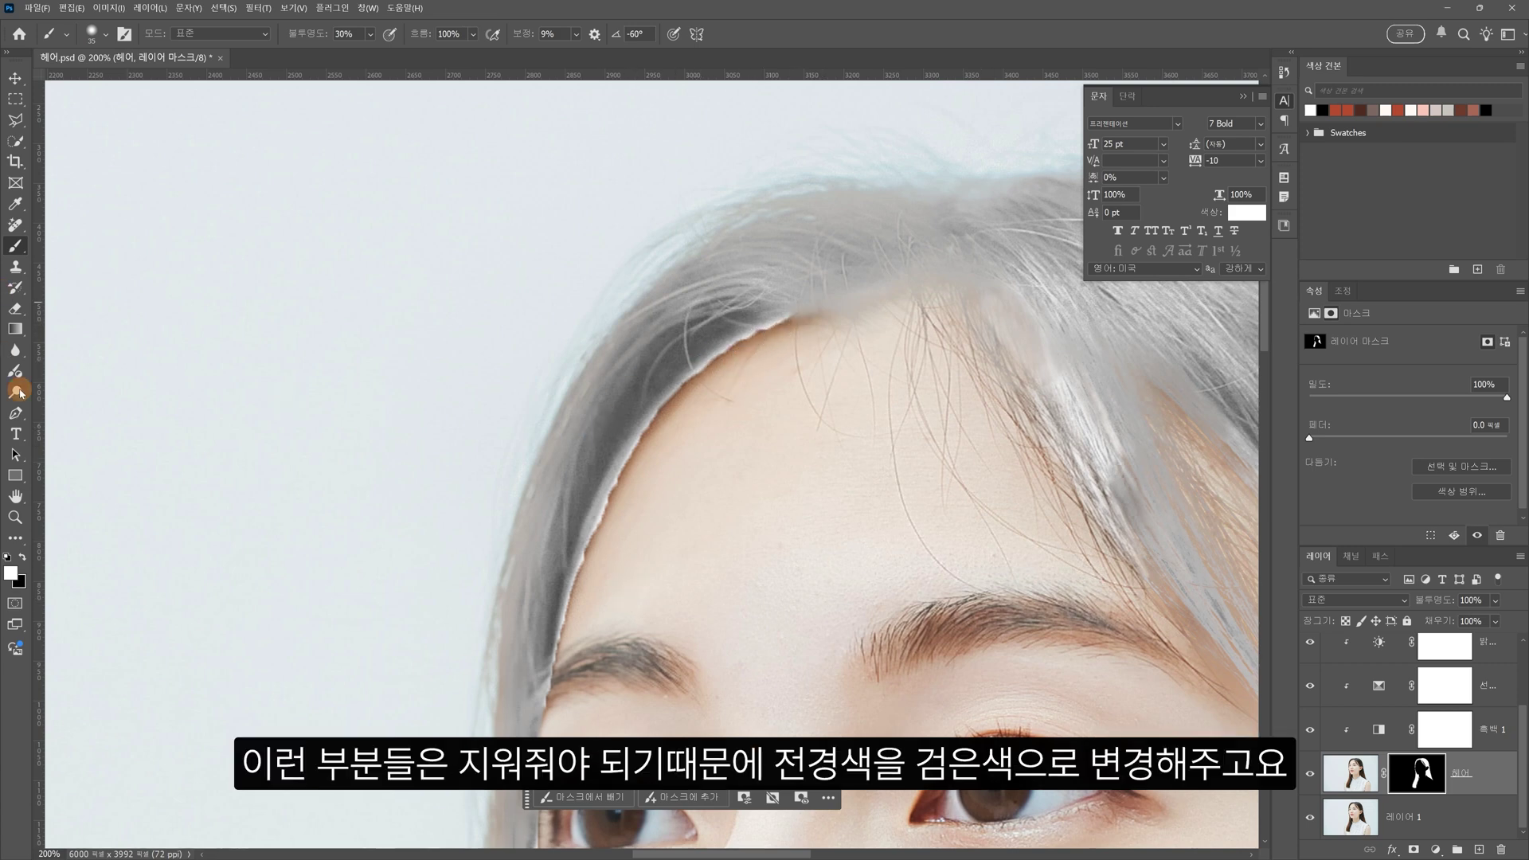
click(22, 558)
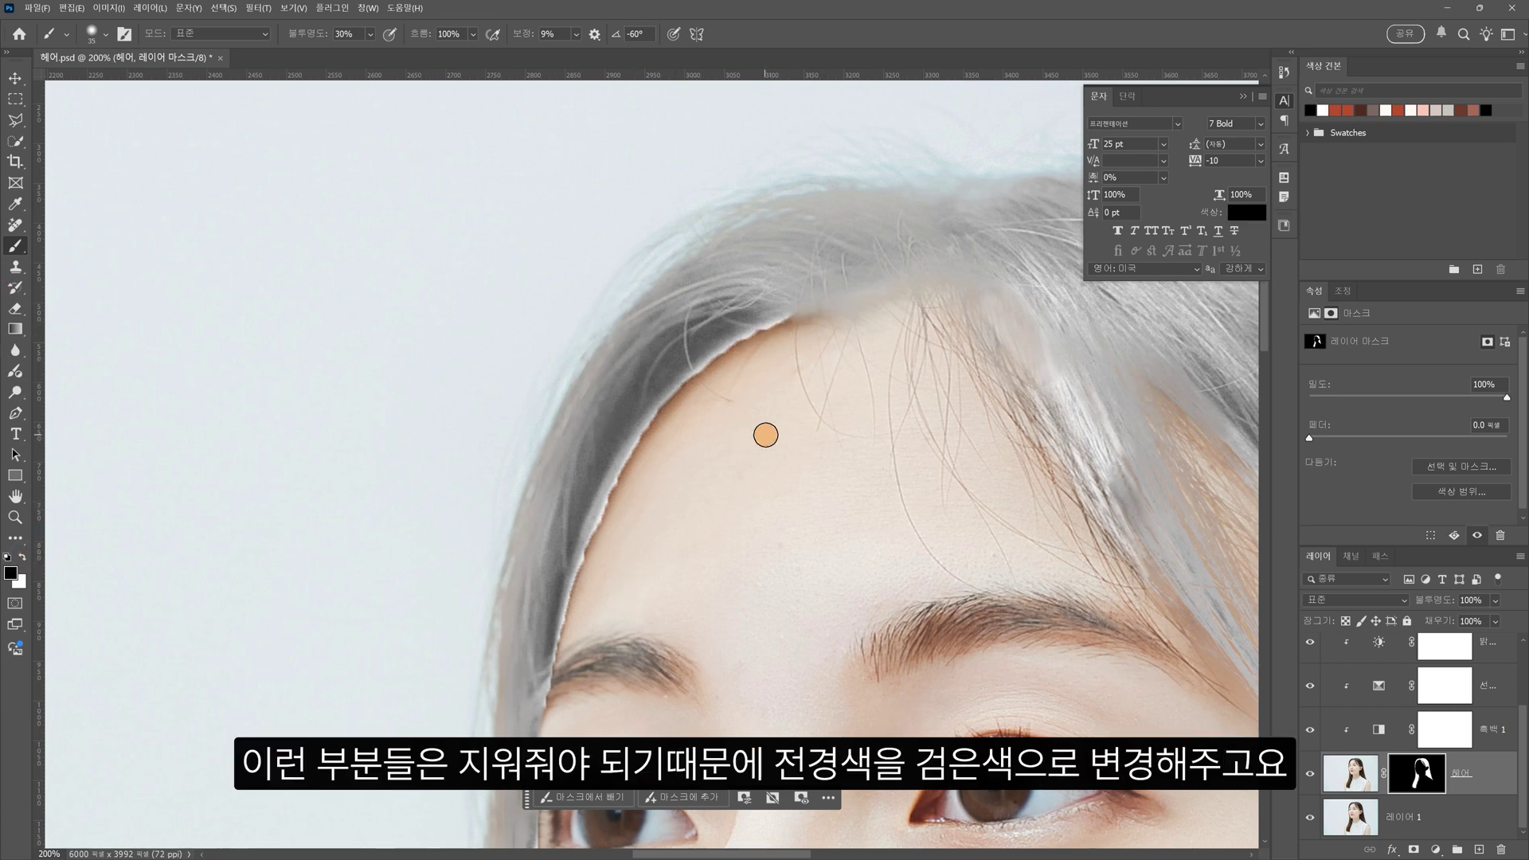
click(295, 33)
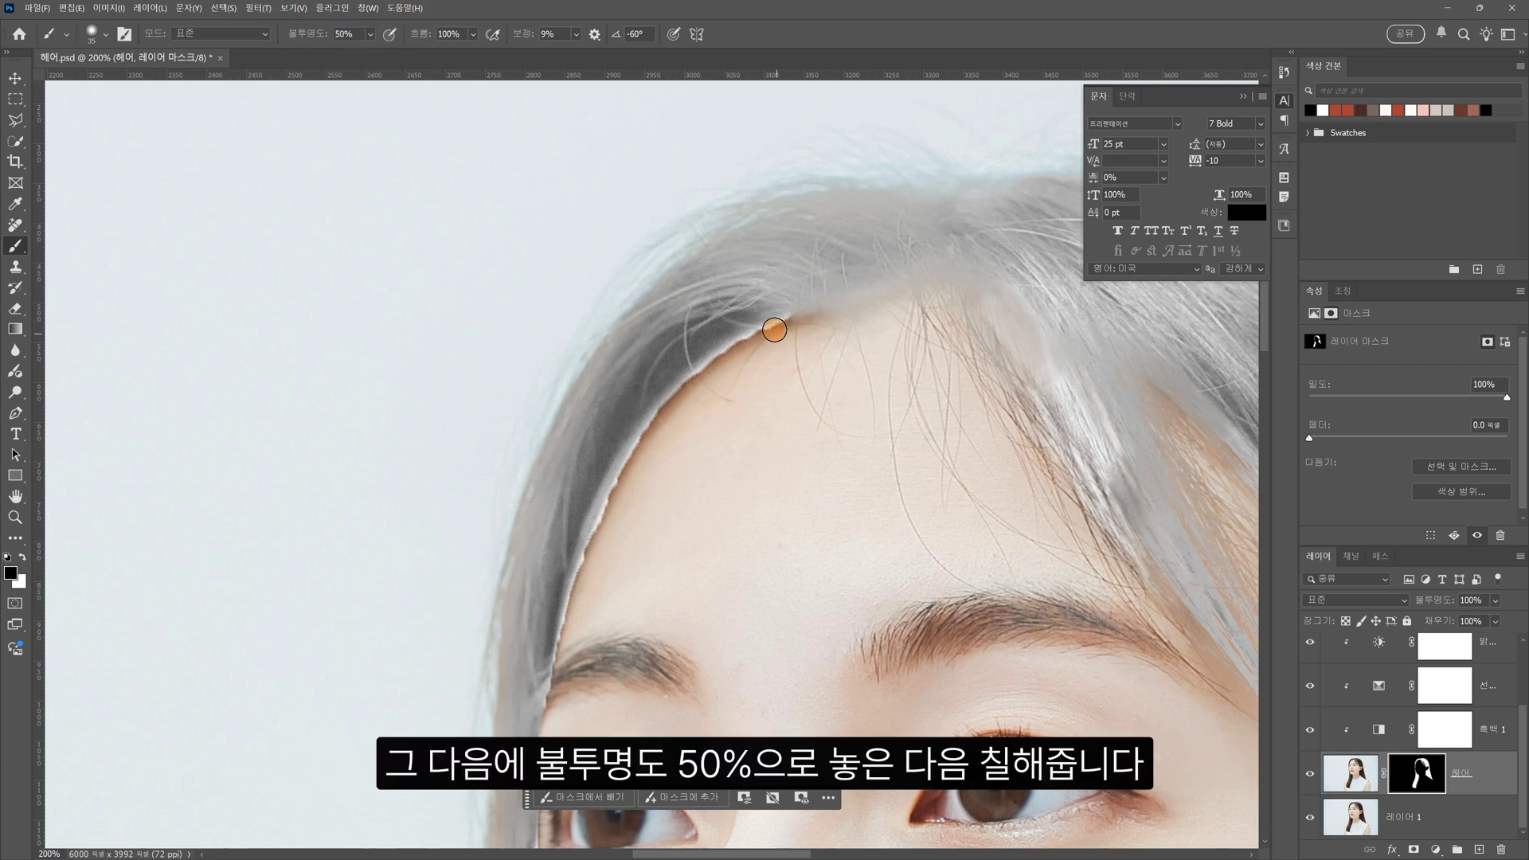
mouse_move(778, 333)
mouse_down()
mouse_move(727, 331)
mouse_move(672, 406)
mouse_move(598, 574)
mouse_move(634, 447)
mouse_move(560, 689)
mouse_move(561, 677)
mouse_up()
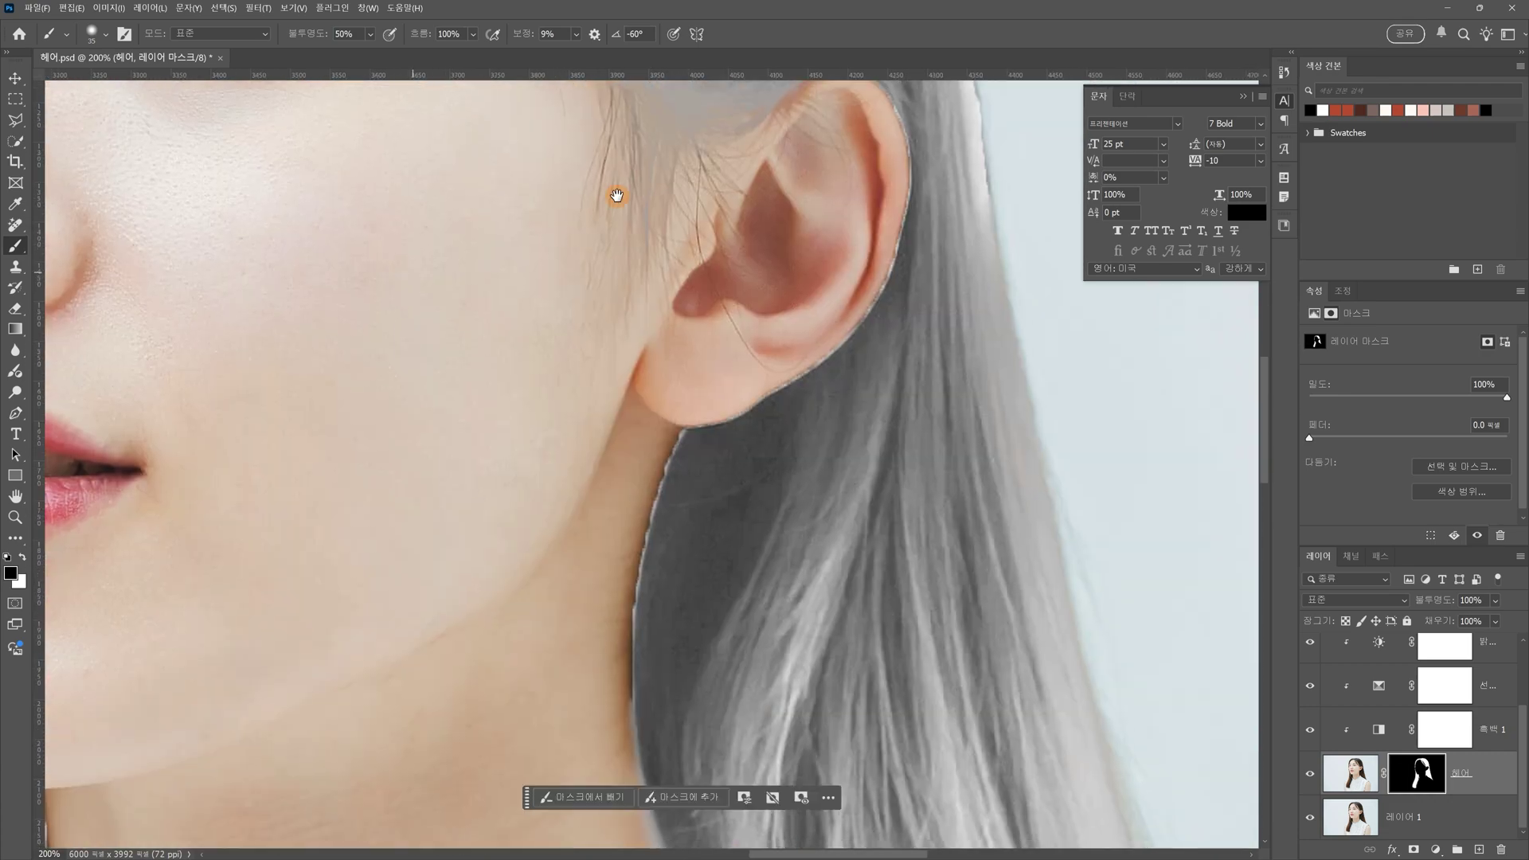
Step: Paint black on the hair layer's mask along the ear, jaw, neck and lace collar to clean up the hair's inner edges
mouse_move(901, 104)
mouse_down()
mouse_move(866, 305)
mouse_move(655, 470)
mouse_move(624, 698)
mouse_up()
scroll(579, 693, down, 5)
mouse_move(628, 314)
mouse_down()
mouse_move(667, 543)
mouse_move(791, 593)
mouse_move(867, 652)
mouse_move(478, 381)
mouse_up()
drag(487, 387, 704, 509)
mouse_move(963, 225)
mouse_down()
mouse_move(979, 354)
mouse_move(968, 343)
mouse_move(984, 562)
mouse_move(954, 532)
mouse_move(969, 438)
mouse_move(934, 478)
mouse_move(996, 586)
mouse_up()
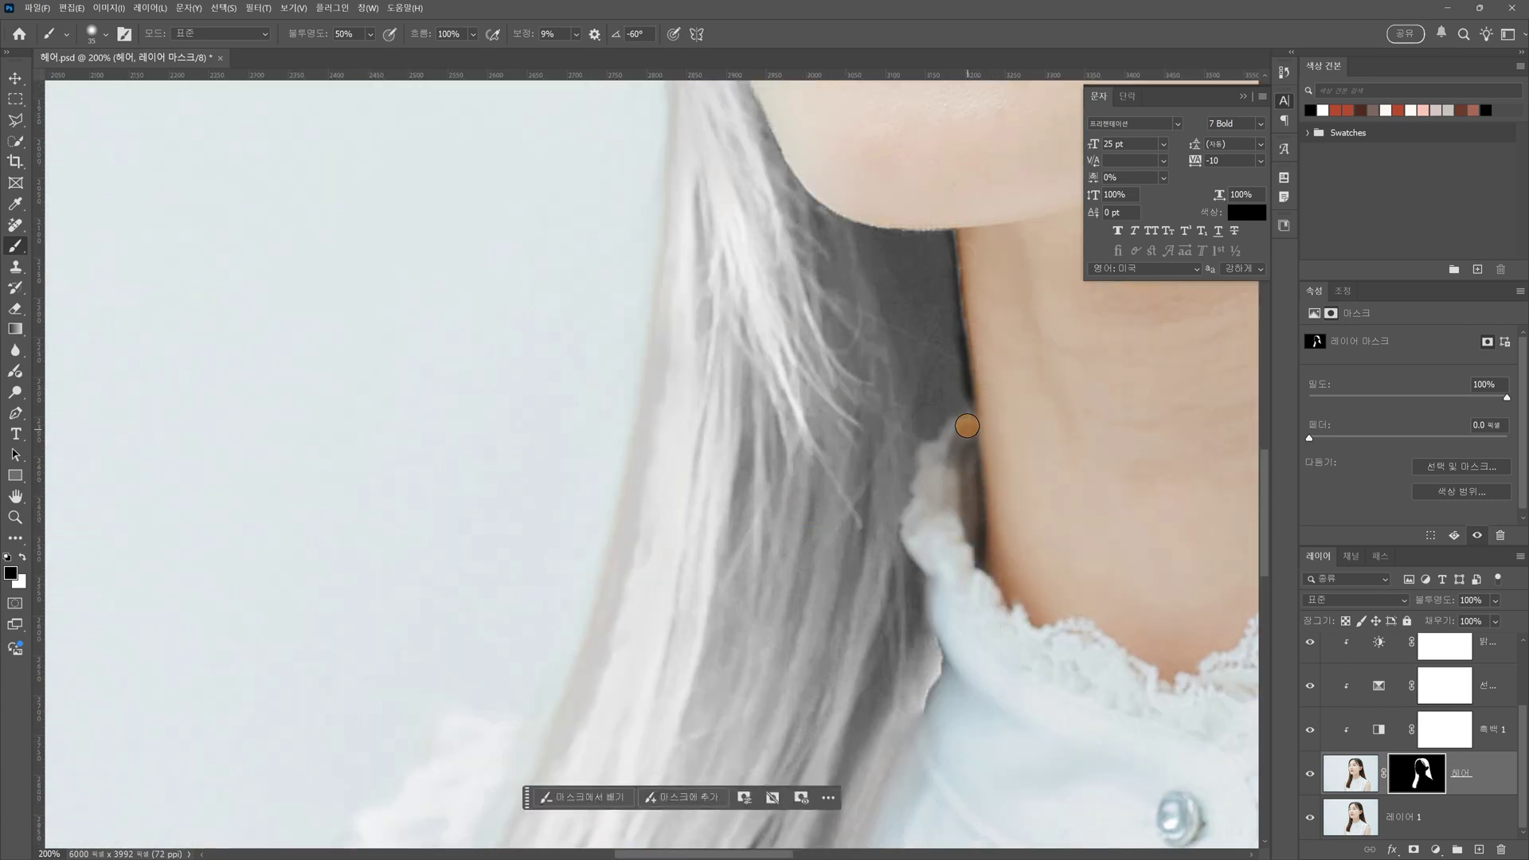
drag(961, 488, 966, 394)
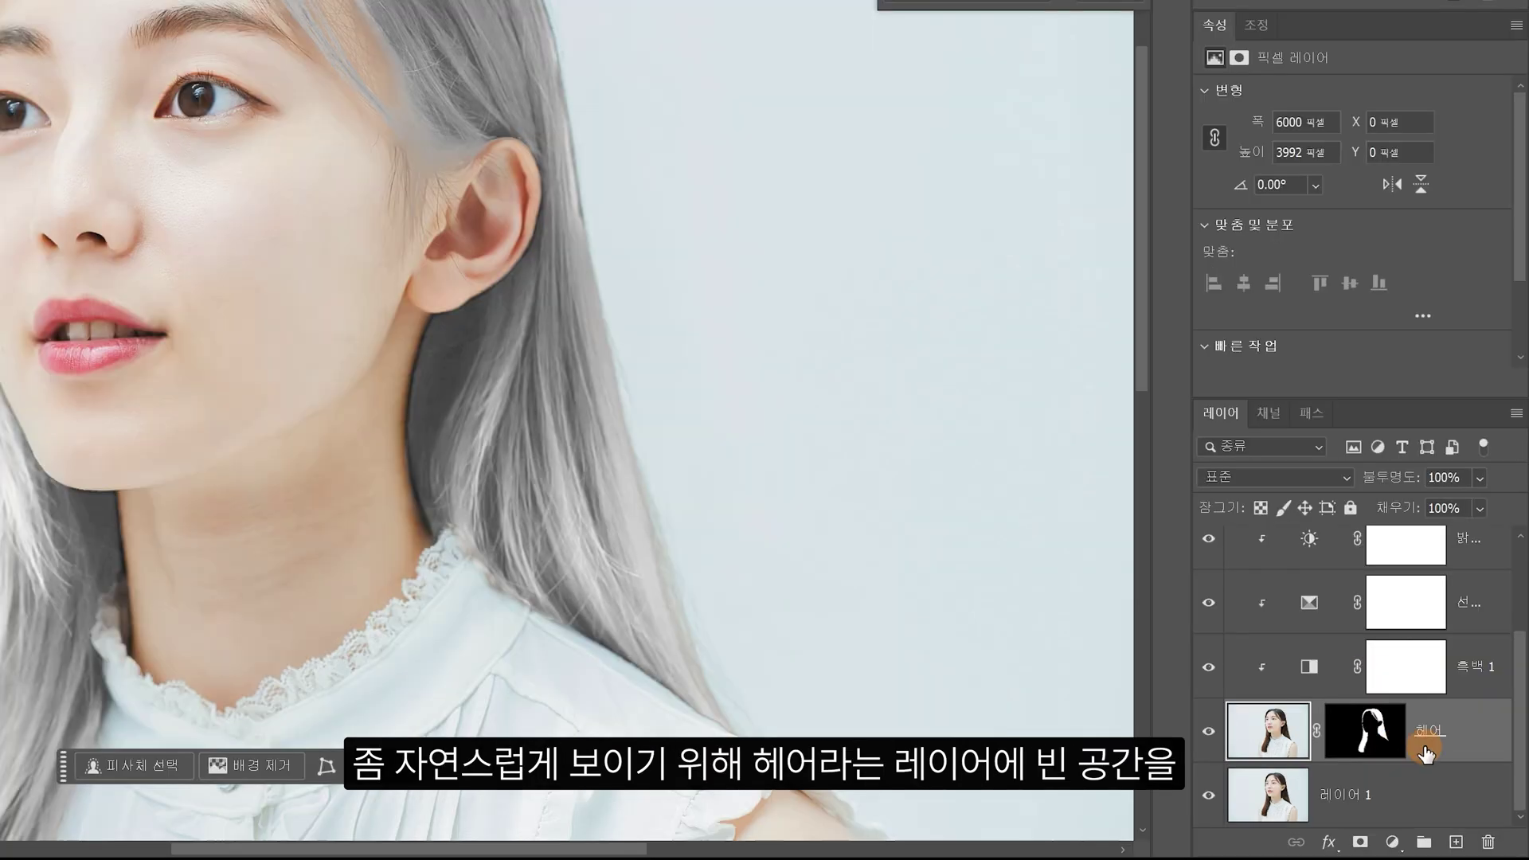
Step: Set the hair layer's Blend If for the underlying layer to 10/37 in the blacks and 222/255 in the whites
double_click(1481, 742)
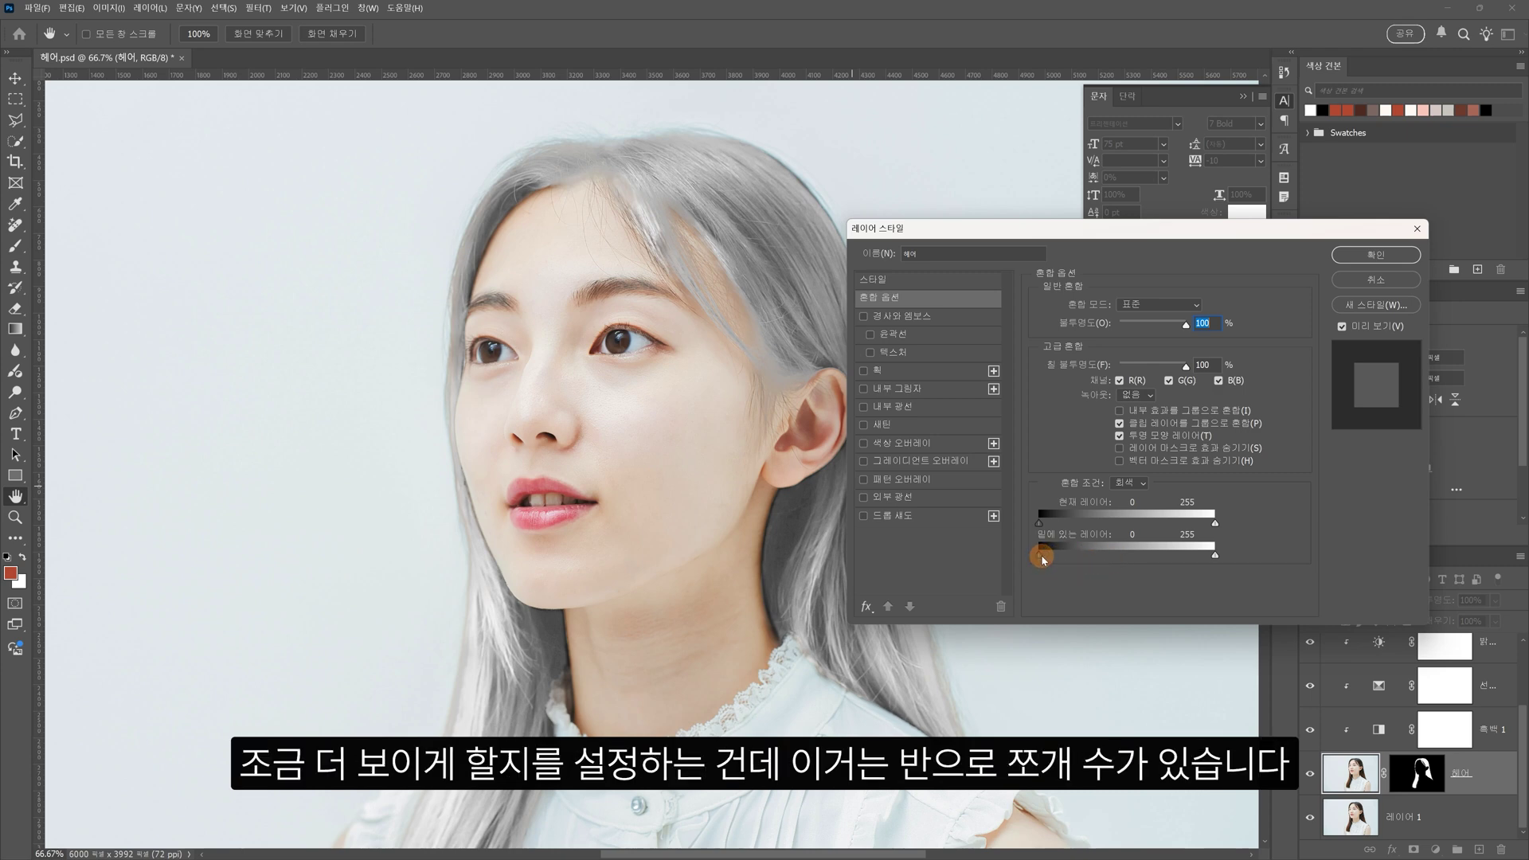
key(alt)
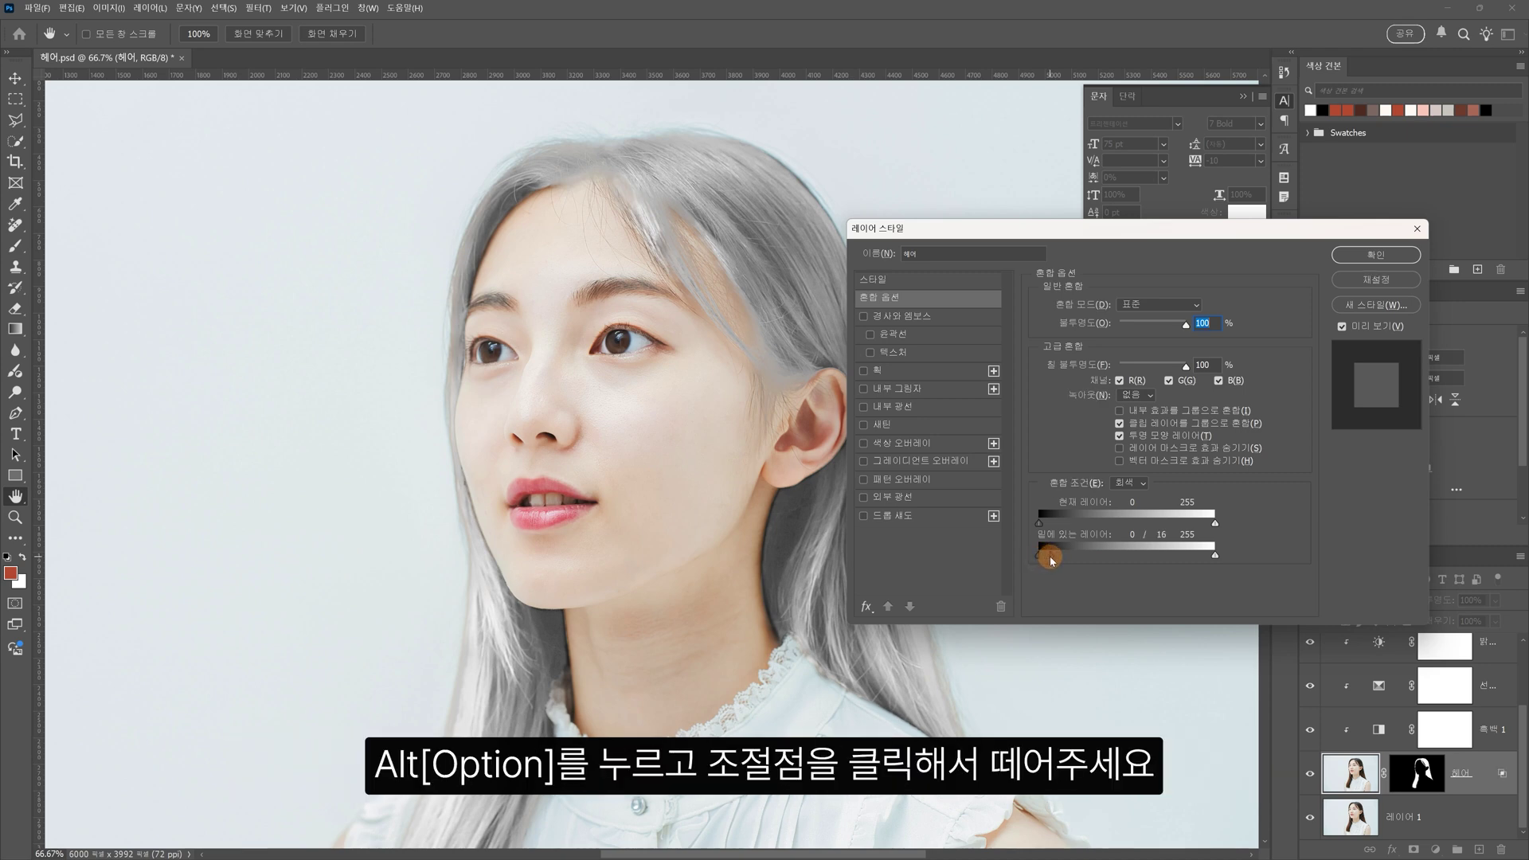
drag(1053, 560, 1081, 567)
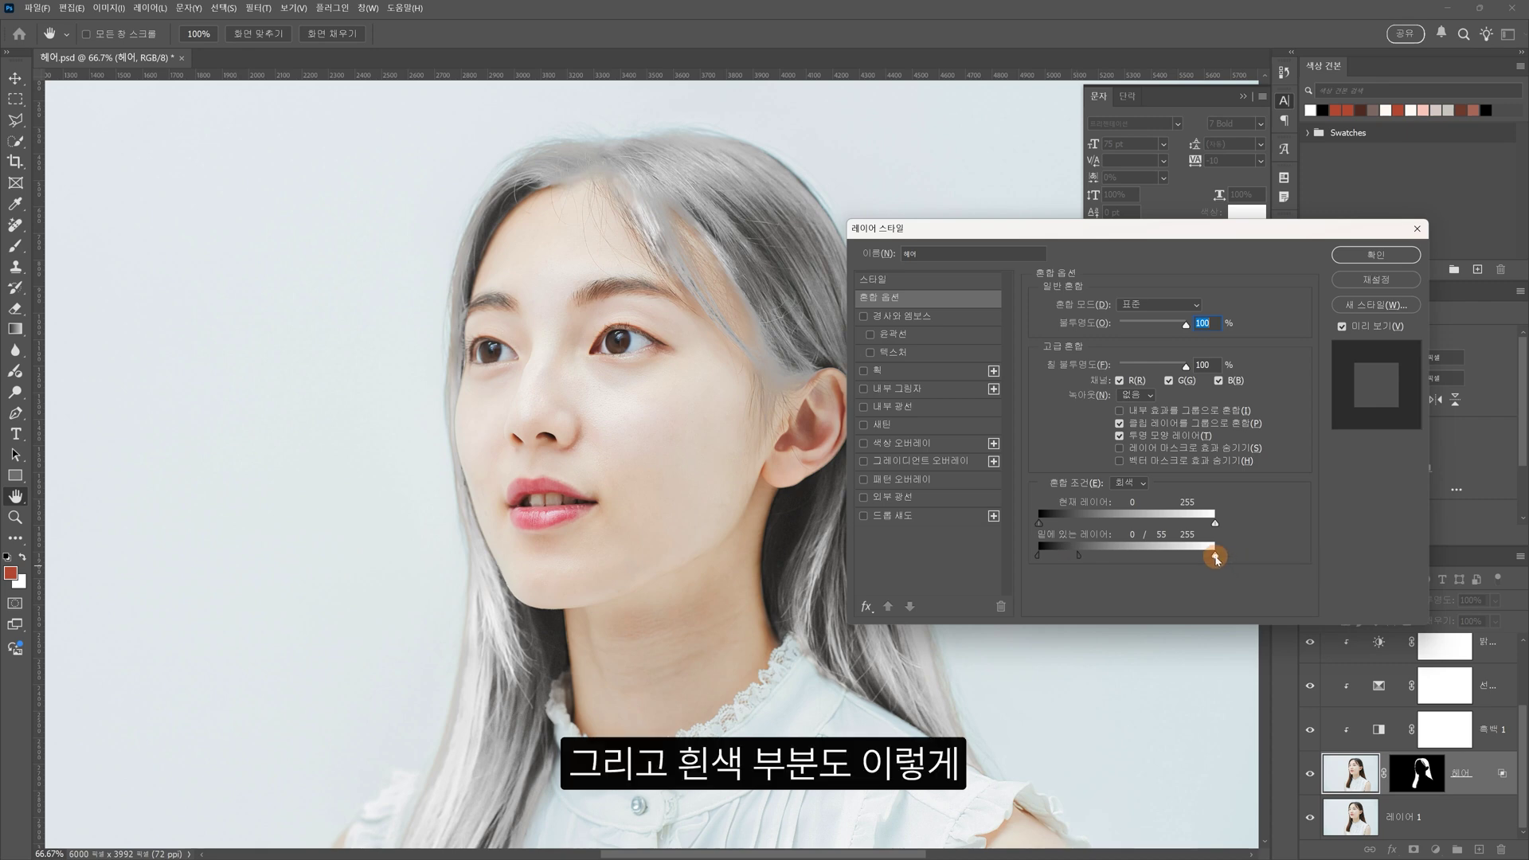
drag(1185, 567, 1201, 555)
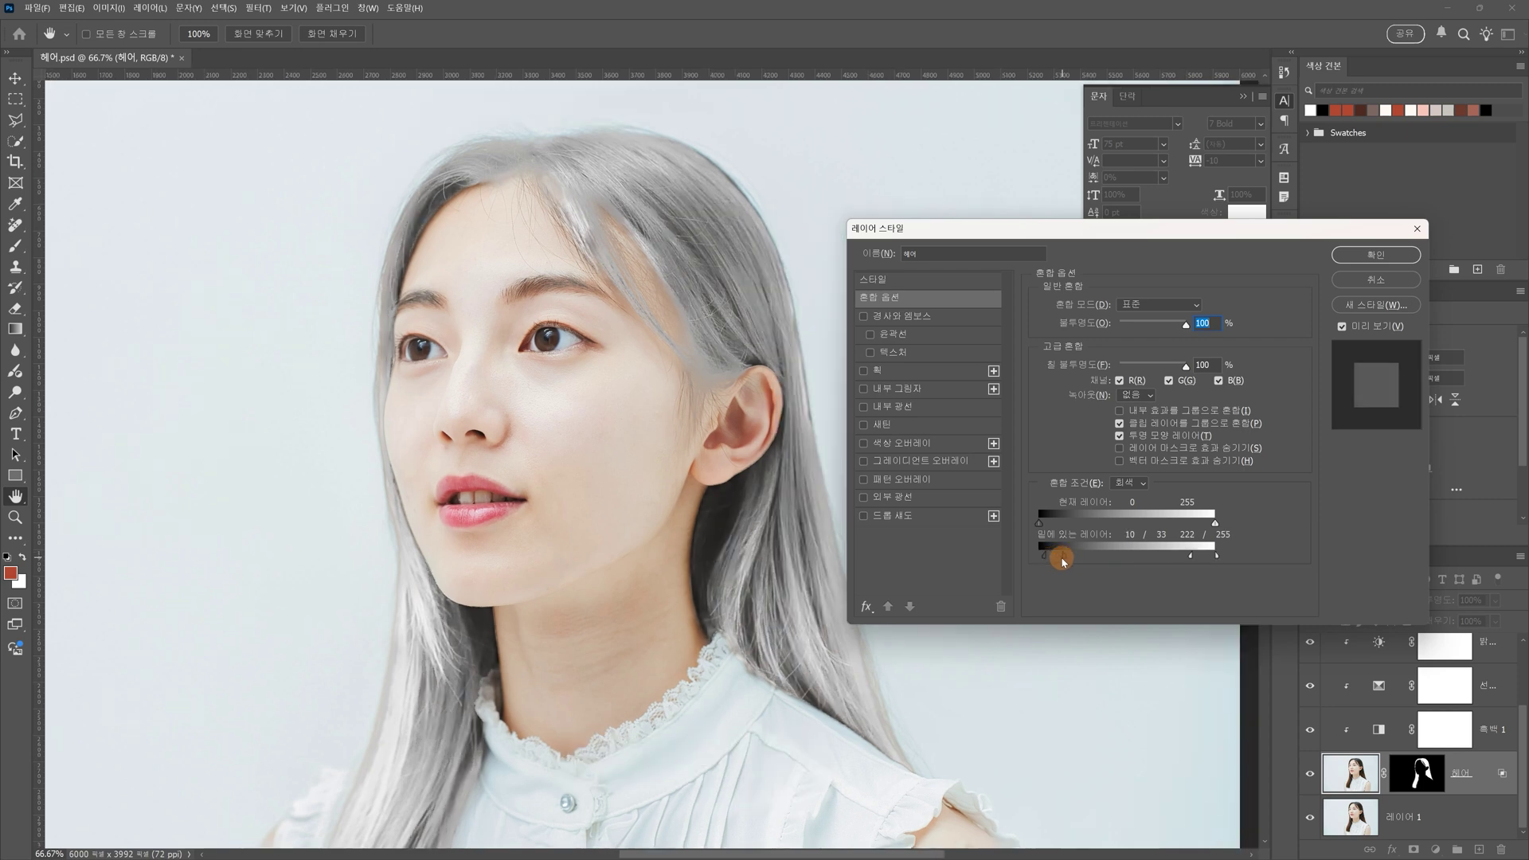
drag(1066, 563, 1064, 567)
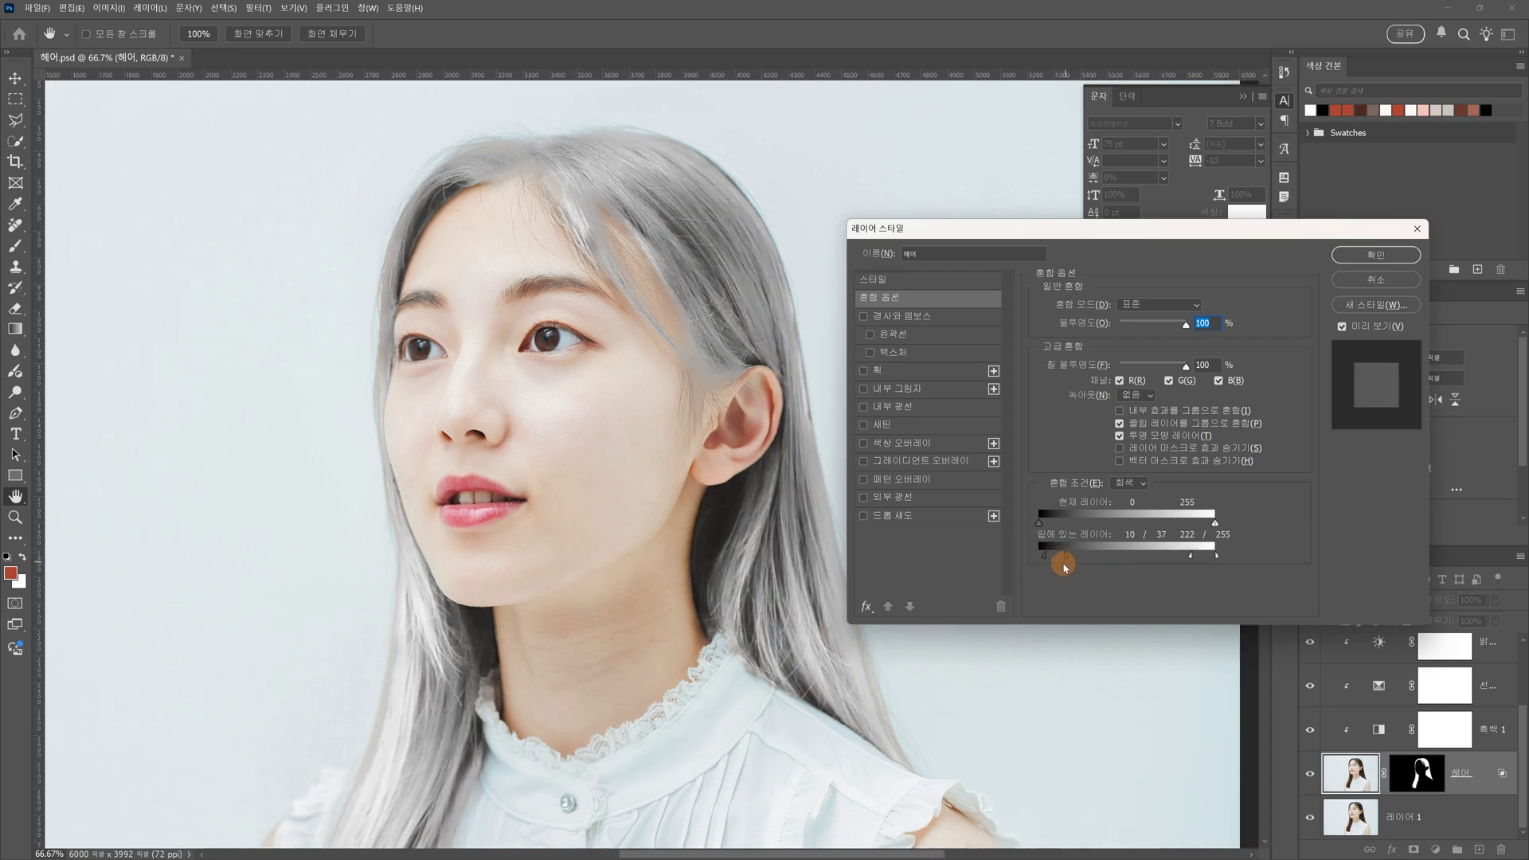
click(1375, 255)
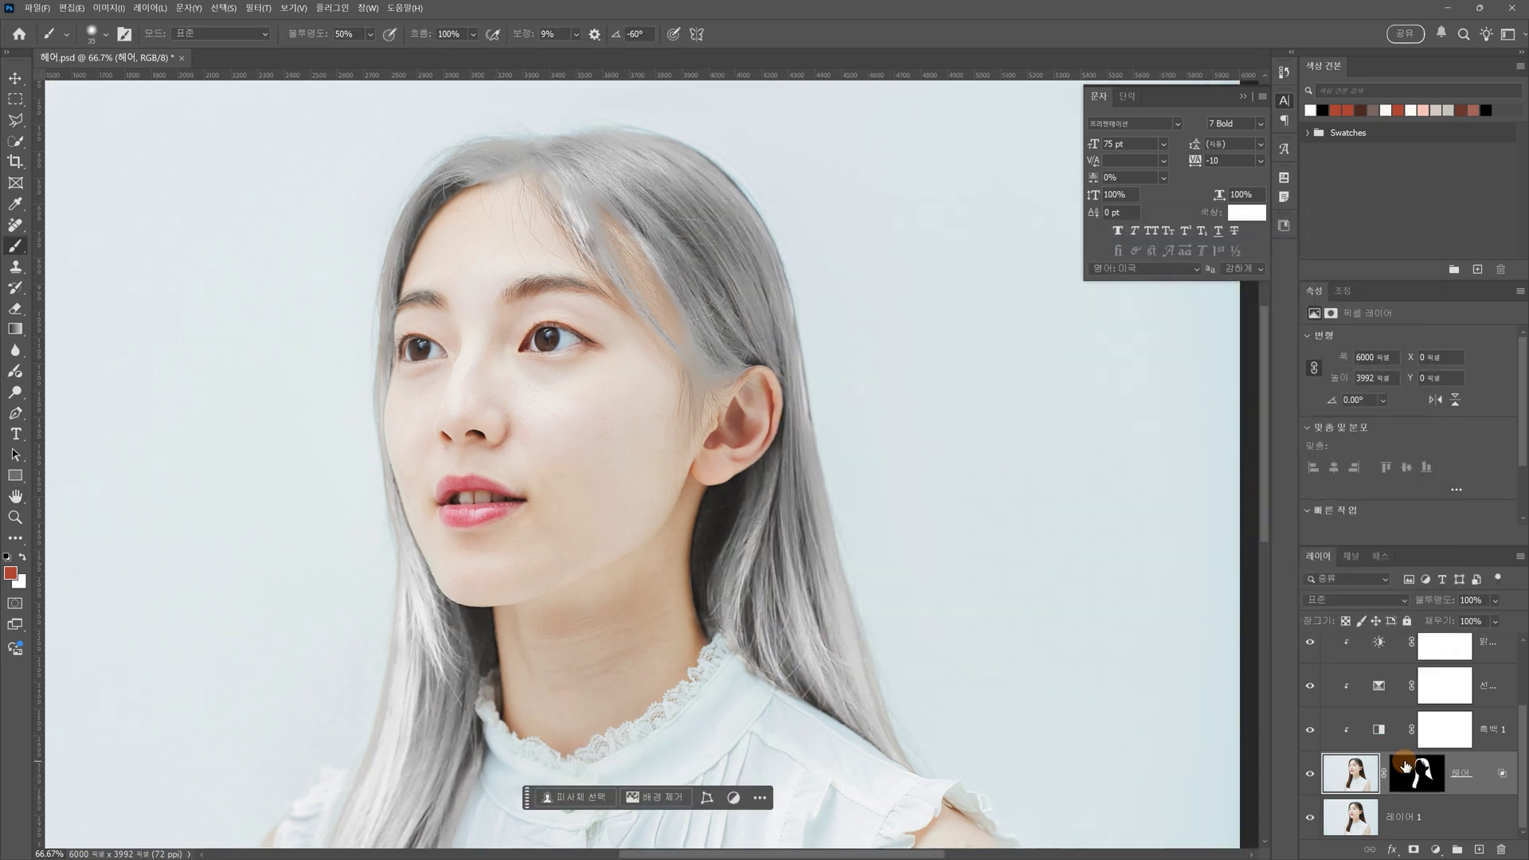
scroll(743, 509, down, 5)
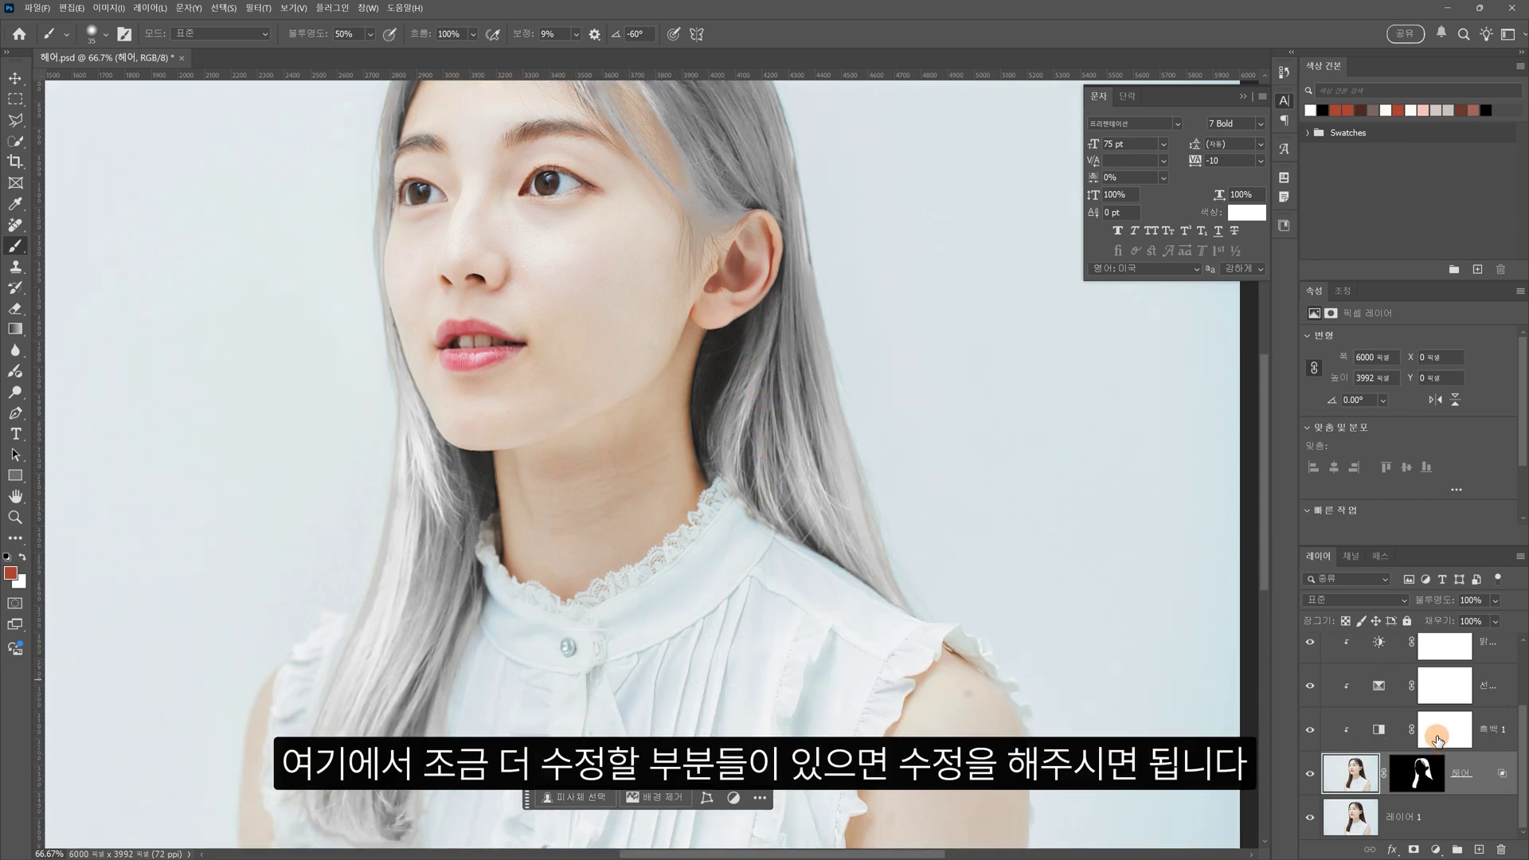
Step: Select the hair layer's mask and try painting white with the 50% brush over the strands falling from the parting across the forehead
scroll(930, 659, up, 6)
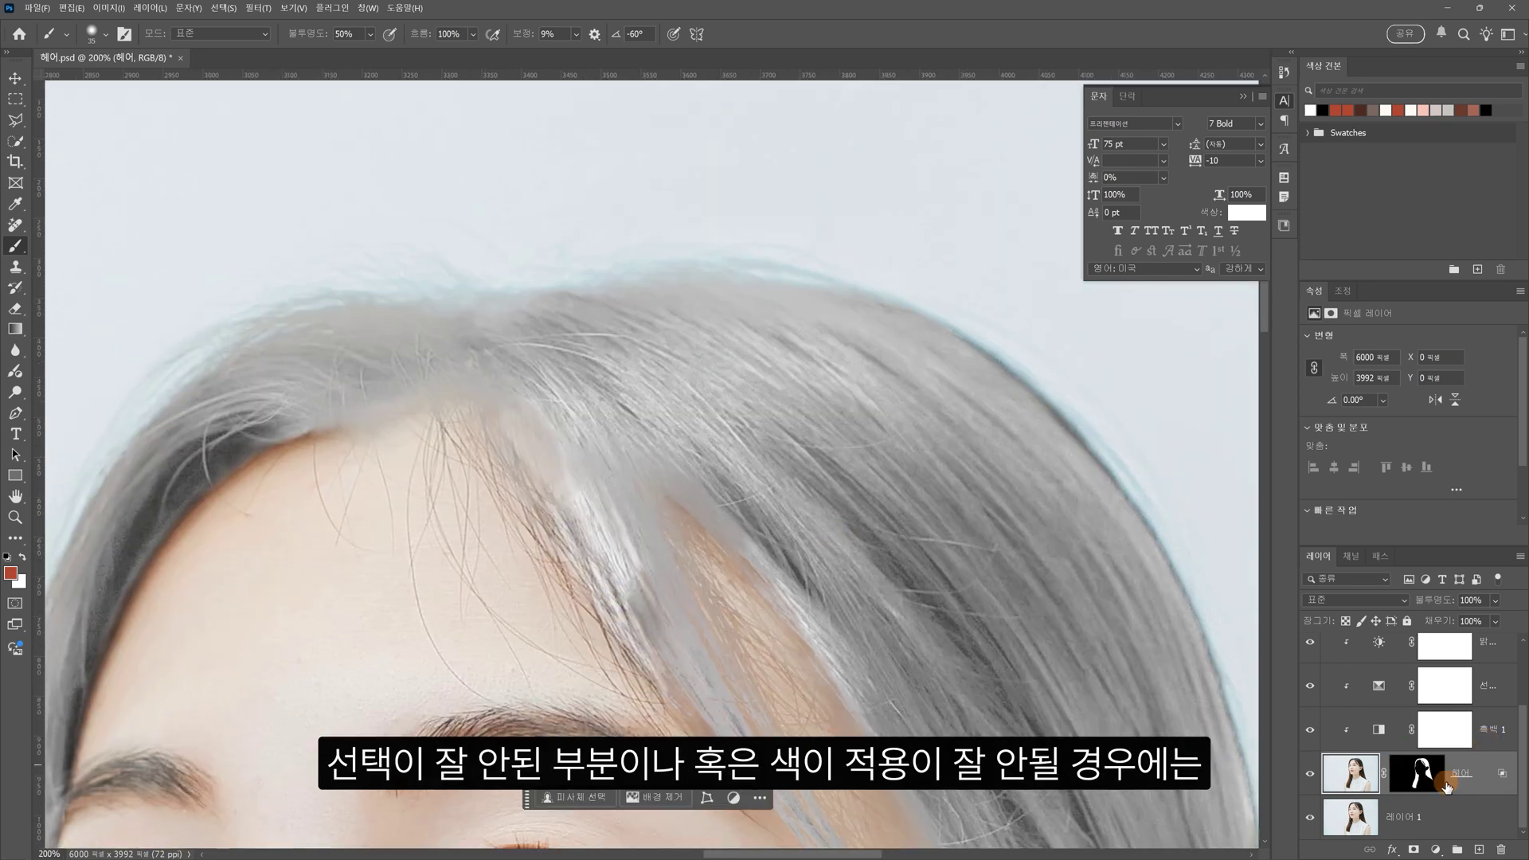
click(1403, 788)
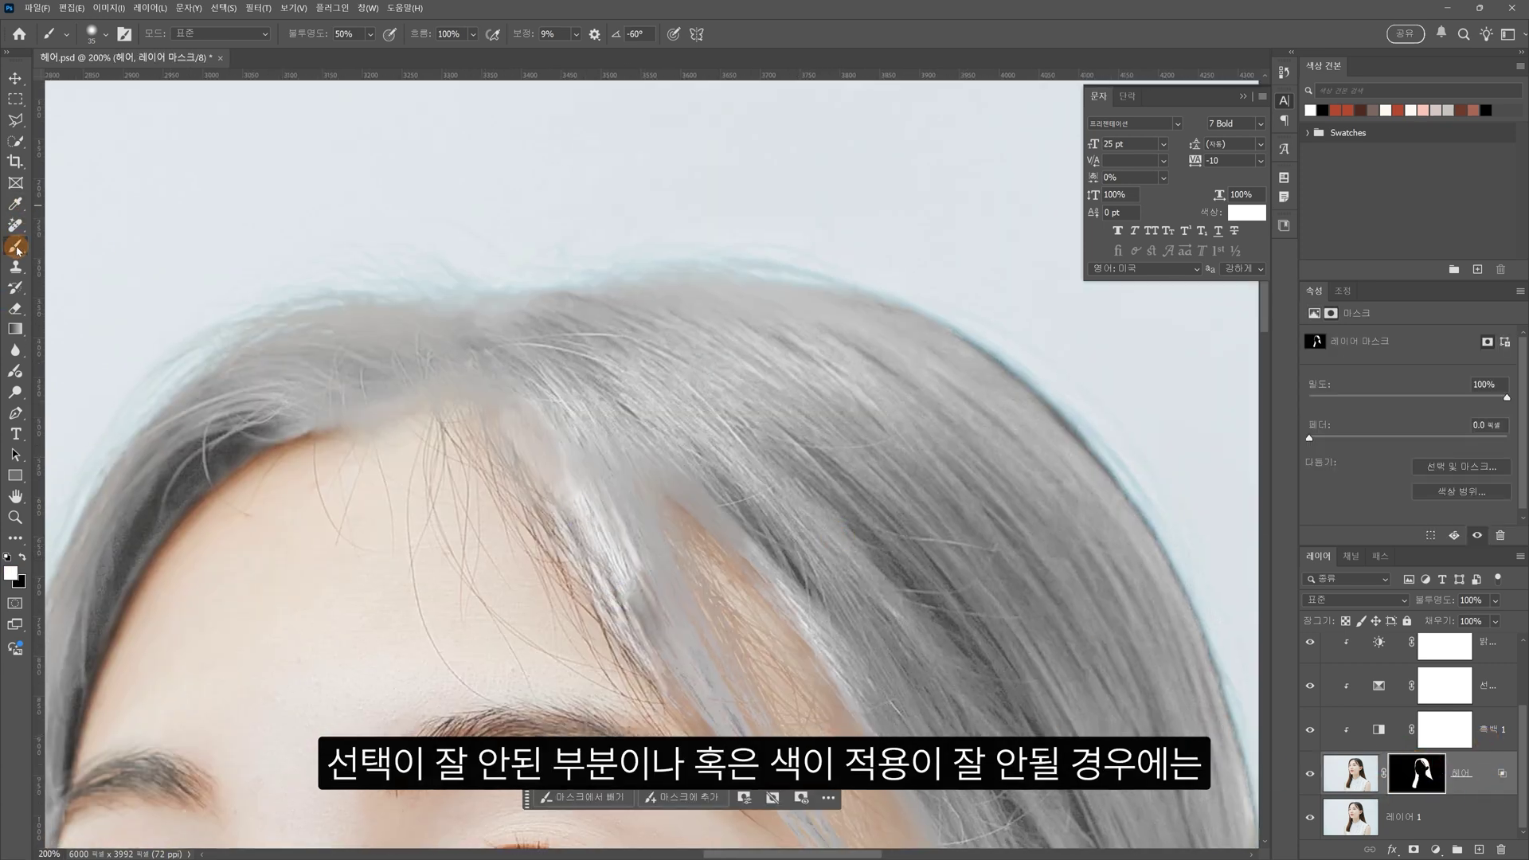
drag(514, 382, 733, 717)
drag(600, 505, 785, 803)
key(ctrl+z)
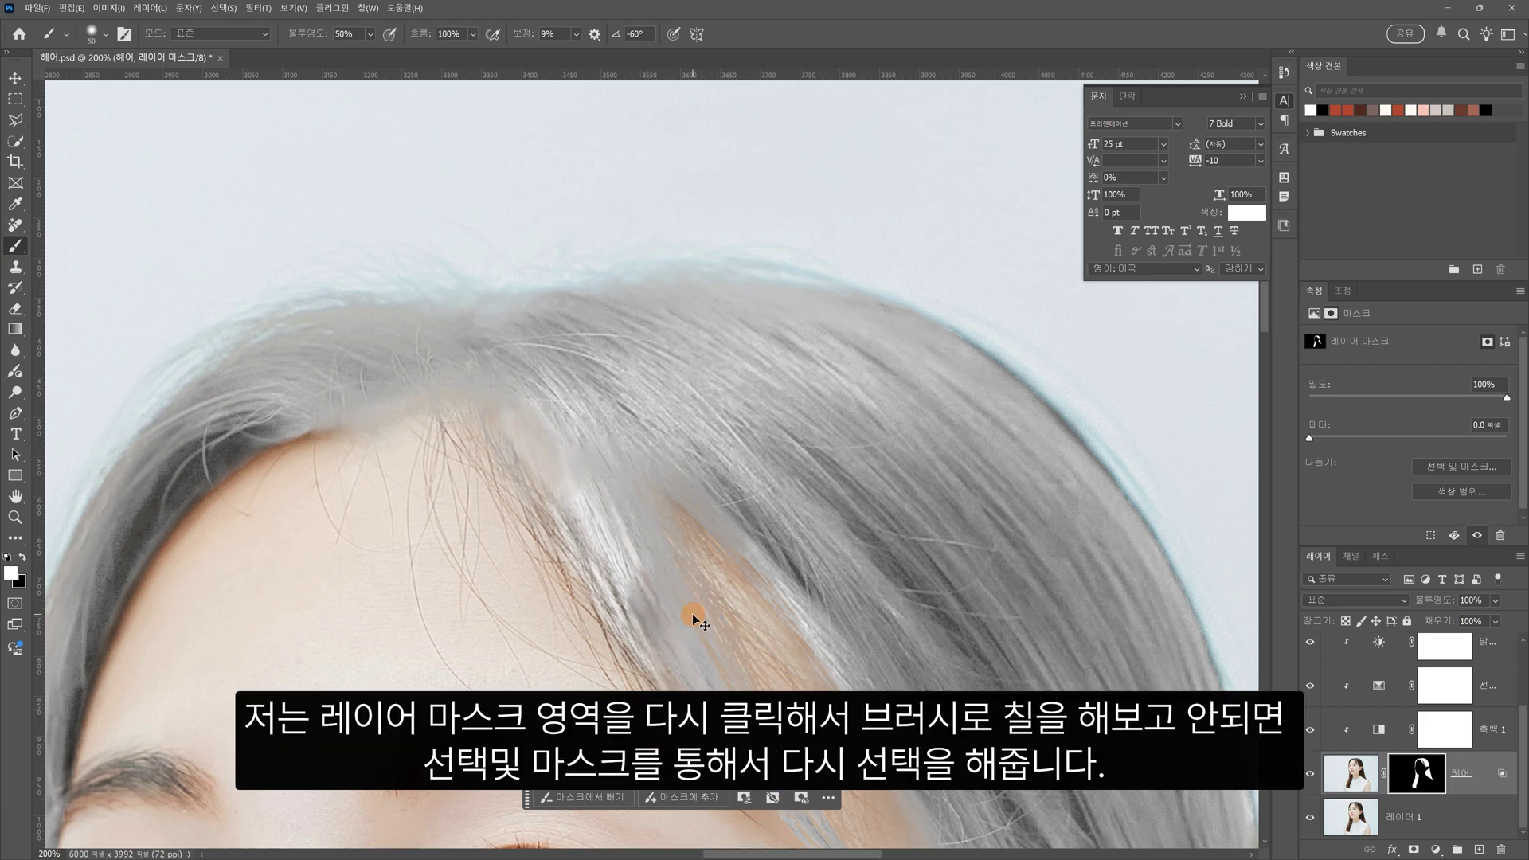
key(ctrl+z)
key(ctrl+shift+z)
Step: Switch the foreground to black, set brush opacity to 30% and paint the mask over the strands beside the parting
click(16, 247)
click(22, 556)
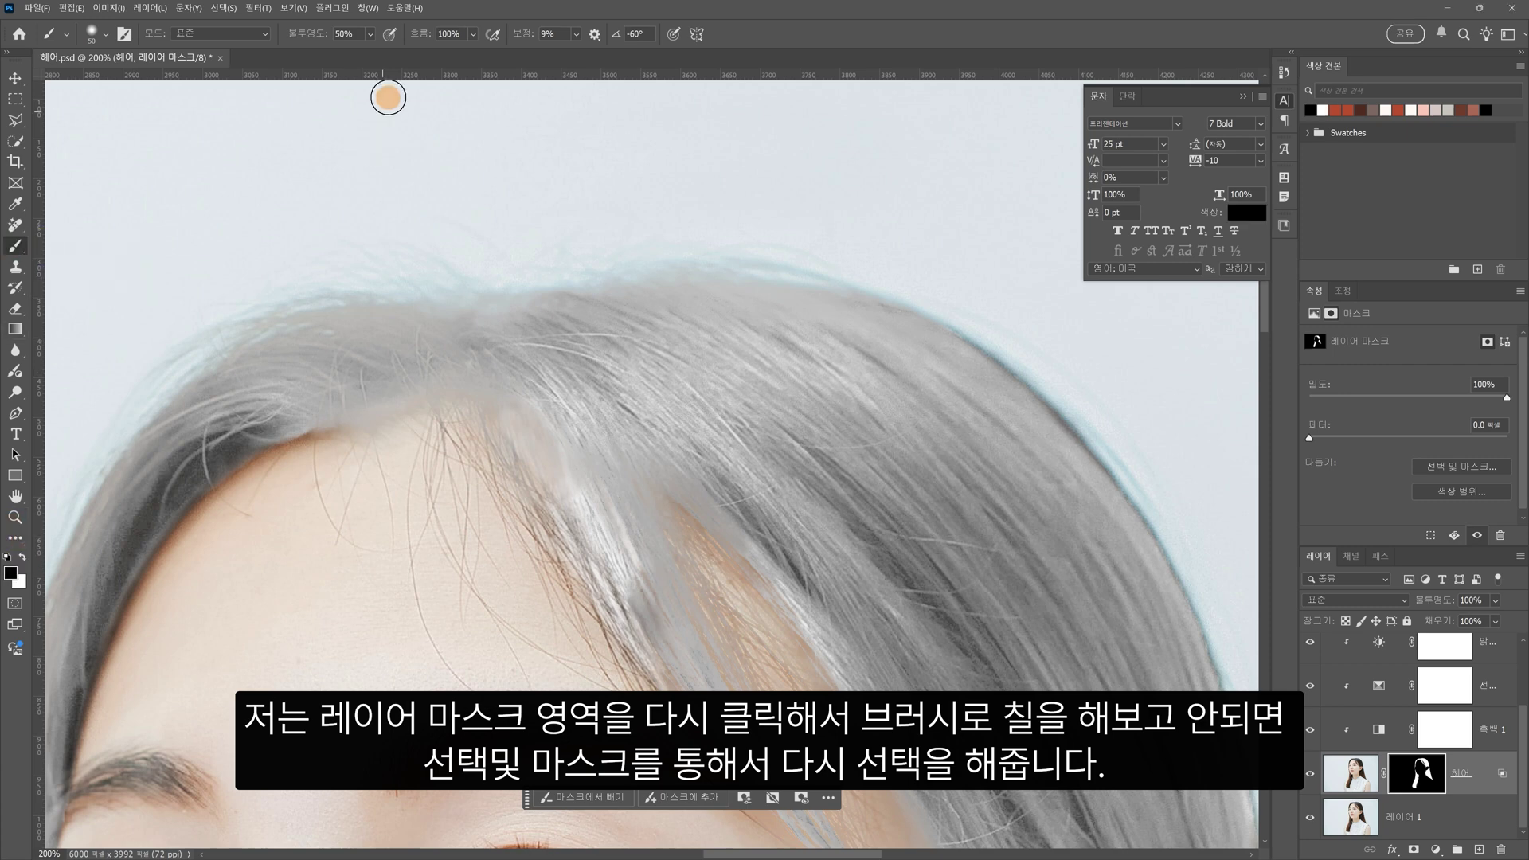
drag(328, 32, 315, 32)
mouse_move(522, 433)
mouse_down()
mouse_move(621, 587)
mouse_move(698, 601)
mouse_up()
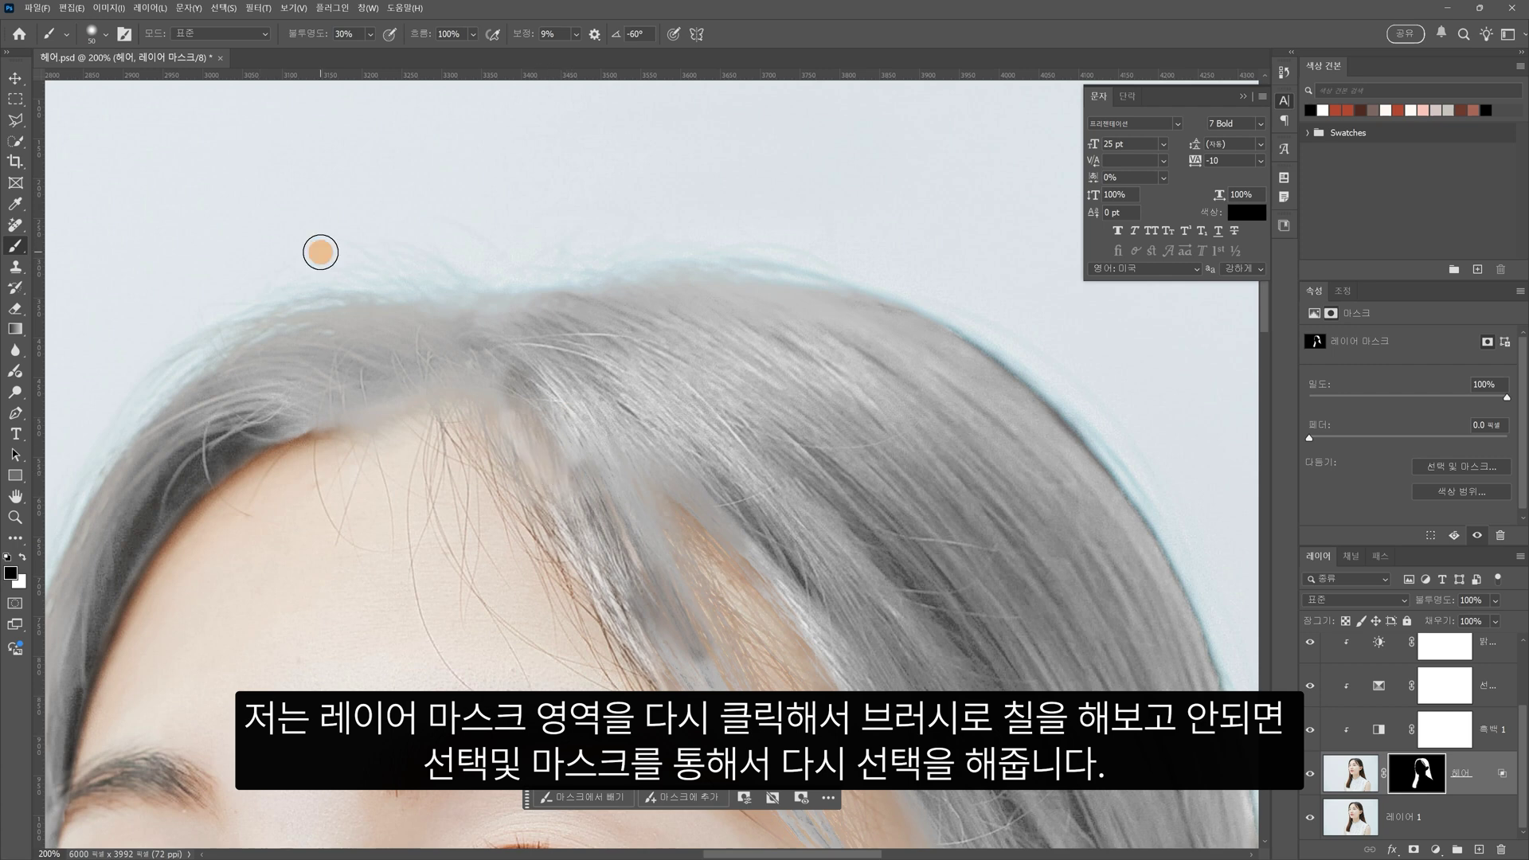
Step: Enlarge the brush and try painting black on the mask along the parting and the fringe strands over the forehead
key(bracketright)
key(bracketright)
key(bracketright)
key(bracketright)
key(bracketright)
drag(467, 368, 790, 797)
mouse_move(517, 374)
mouse_down()
mouse_move(609, 595)
mouse_move(497, 502)
mouse_move(608, 652)
mouse_move(540, 472)
mouse_move(720, 764)
mouse_up()
key(ctrl+z)
key(ctrl+z)
Step: Open Select and Mask for the hair layer's mask and refine the edges along the fringe strands and stray forehead hairs
scroll(881, 682, down, 2)
key(ctrl+alt+r)
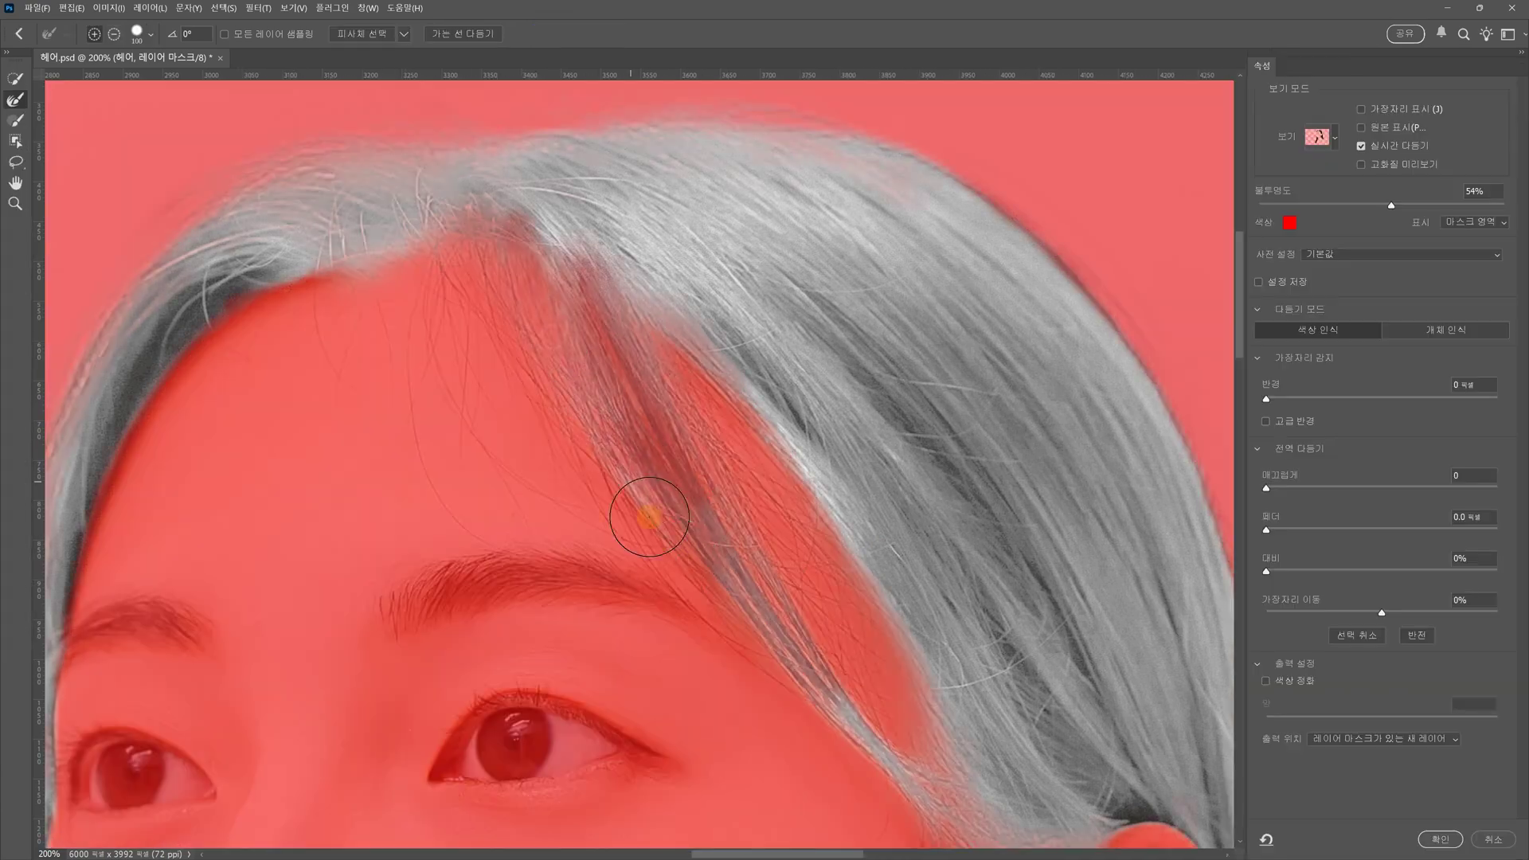
mouse_move(650, 517)
mouse_down()
mouse_move(526, 249)
mouse_move(891, 737)
mouse_up()
drag(604, 294, 900, 752)
mouse_move(573, 418)
mouse_down()
mouse_move(829, 658)
mouse_move(689, 608)
mouse_move(843, 685)
mouse_up()
drag(401, 339, 457, 527)
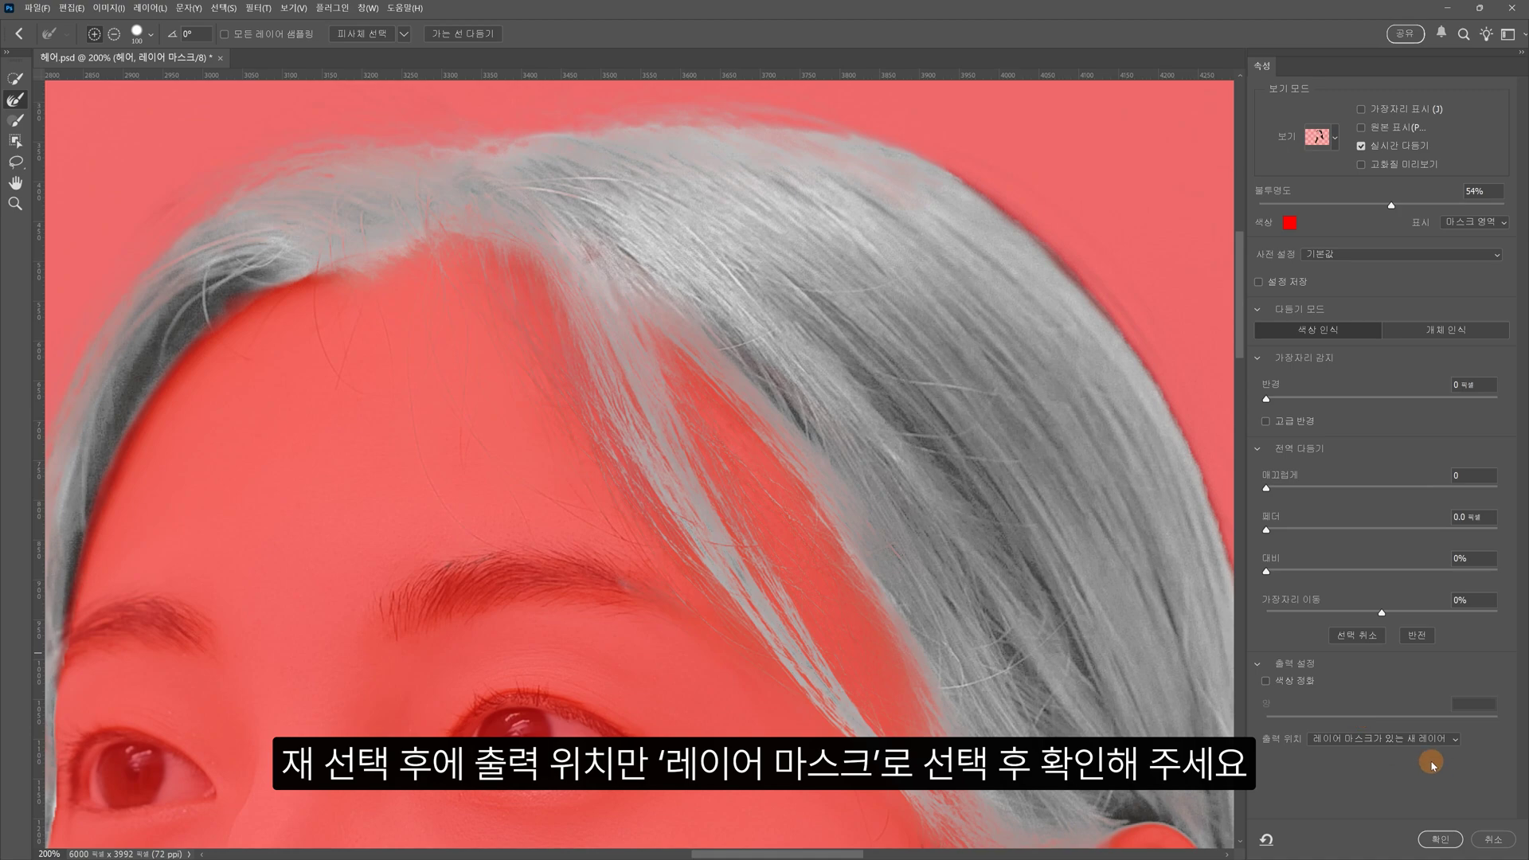
Step: Output the refined selection as a Layer Mask and apply it to the hair layer
click(1394, 738)
click(1354, 764)
click(1439, 838)
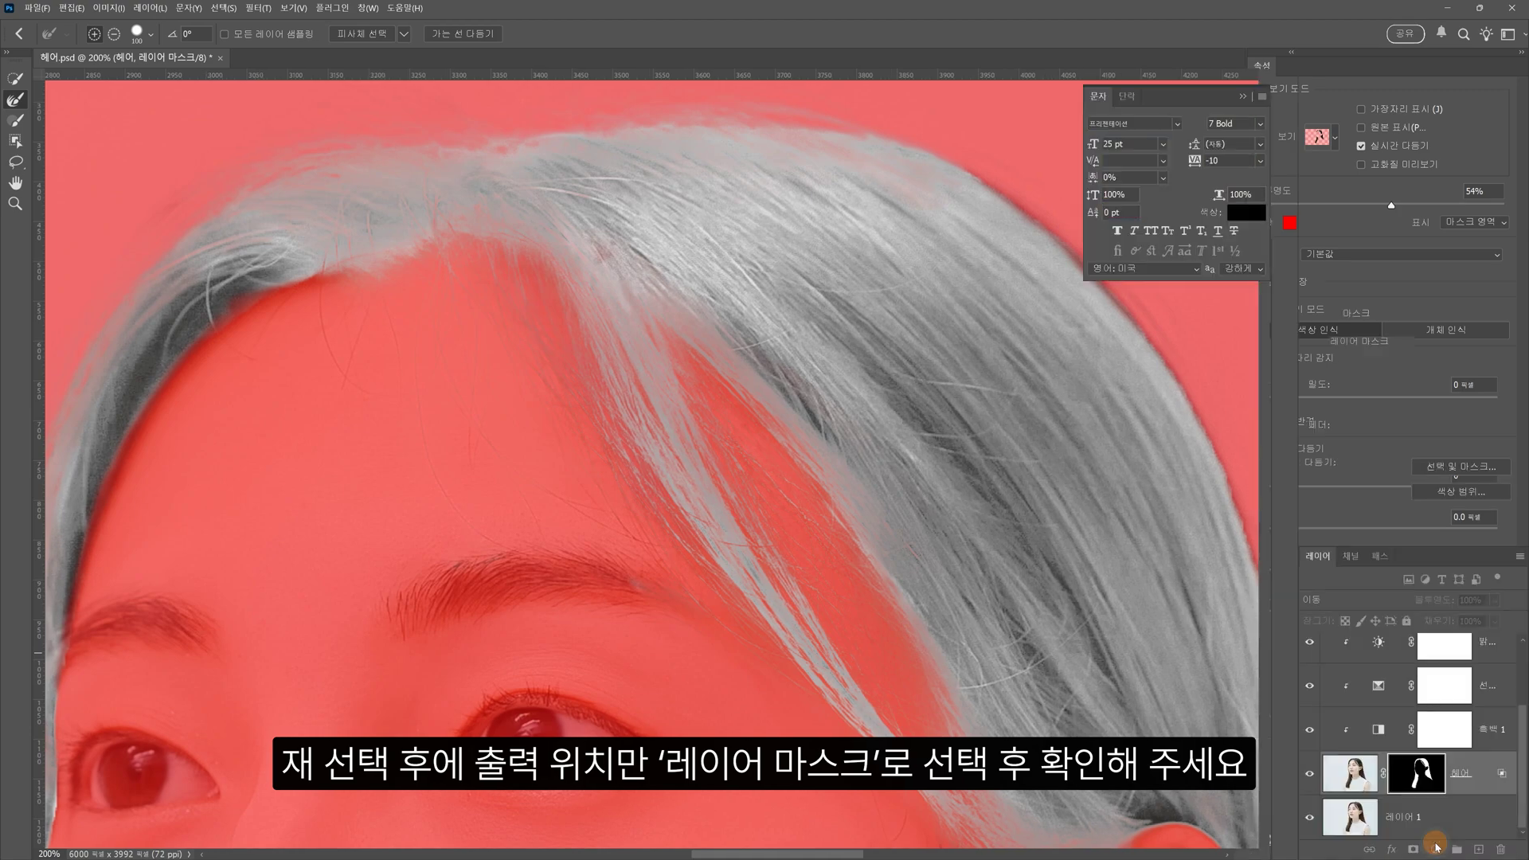
Step: Paint black with the 30% opacity brush on the hair layer's mask along the forehead hairline and fringe edge
key(ctrl+minus)
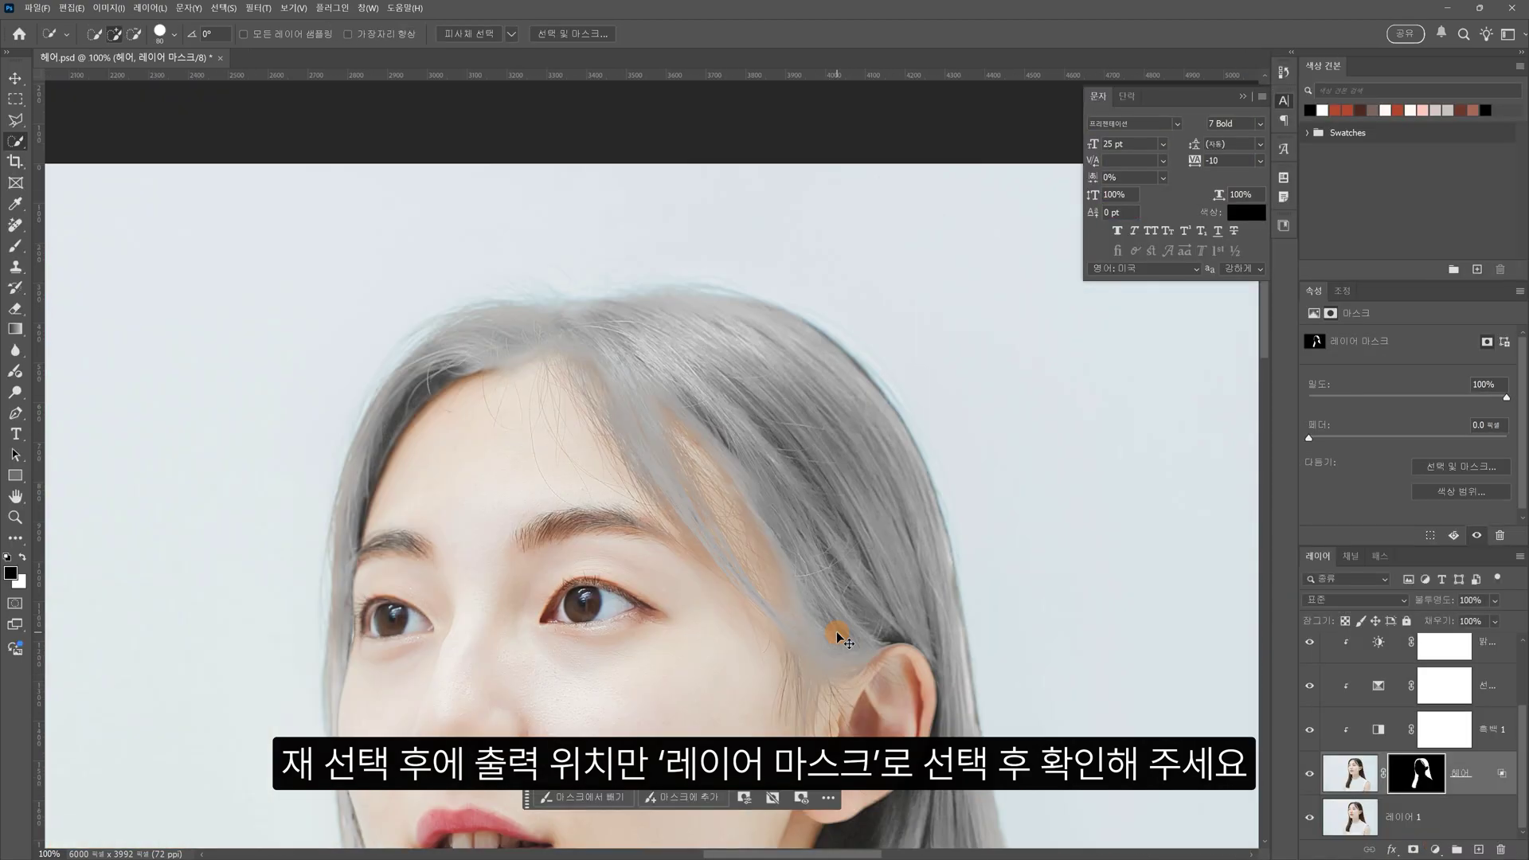
key(ctrl+plus)
drag(761, 542, 1006, 757)
click(18, 250)
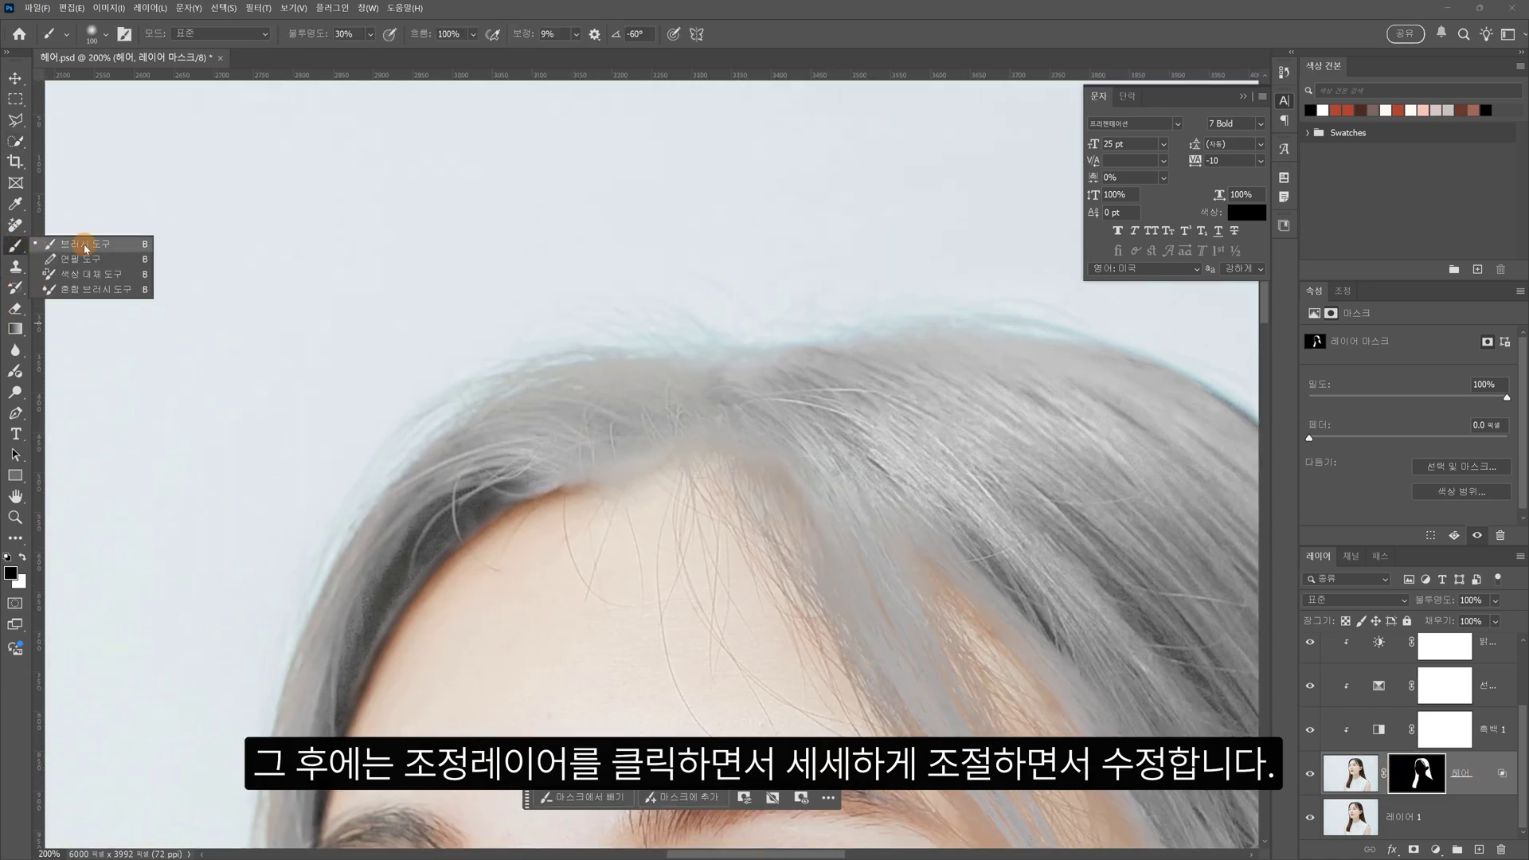
mouse_move(666, 444)
mouse_down()
mouse_move(621, 460)
mouse_move(605, 392)
mouse_move(647, 384)
mouse_move(578, 447)
mouse_move(503, 481)
mouse_move(759, 439)
mouse_move(810, 397)
mouse_move(974, 375)
mouse_move(744, 364)
mouse_move(563, 399)
mouse_move(769, 443)
mouse_move(829, 491)
mouse_move(1082, 597)
mouse_up()
Step: Switch the foreground to white and paint the hair layer's mask along the outer edge of the hair beside and below the ear
key(ctrl+minus)
key(ctrl+minus)
key(ctrl+minus)
key(x)
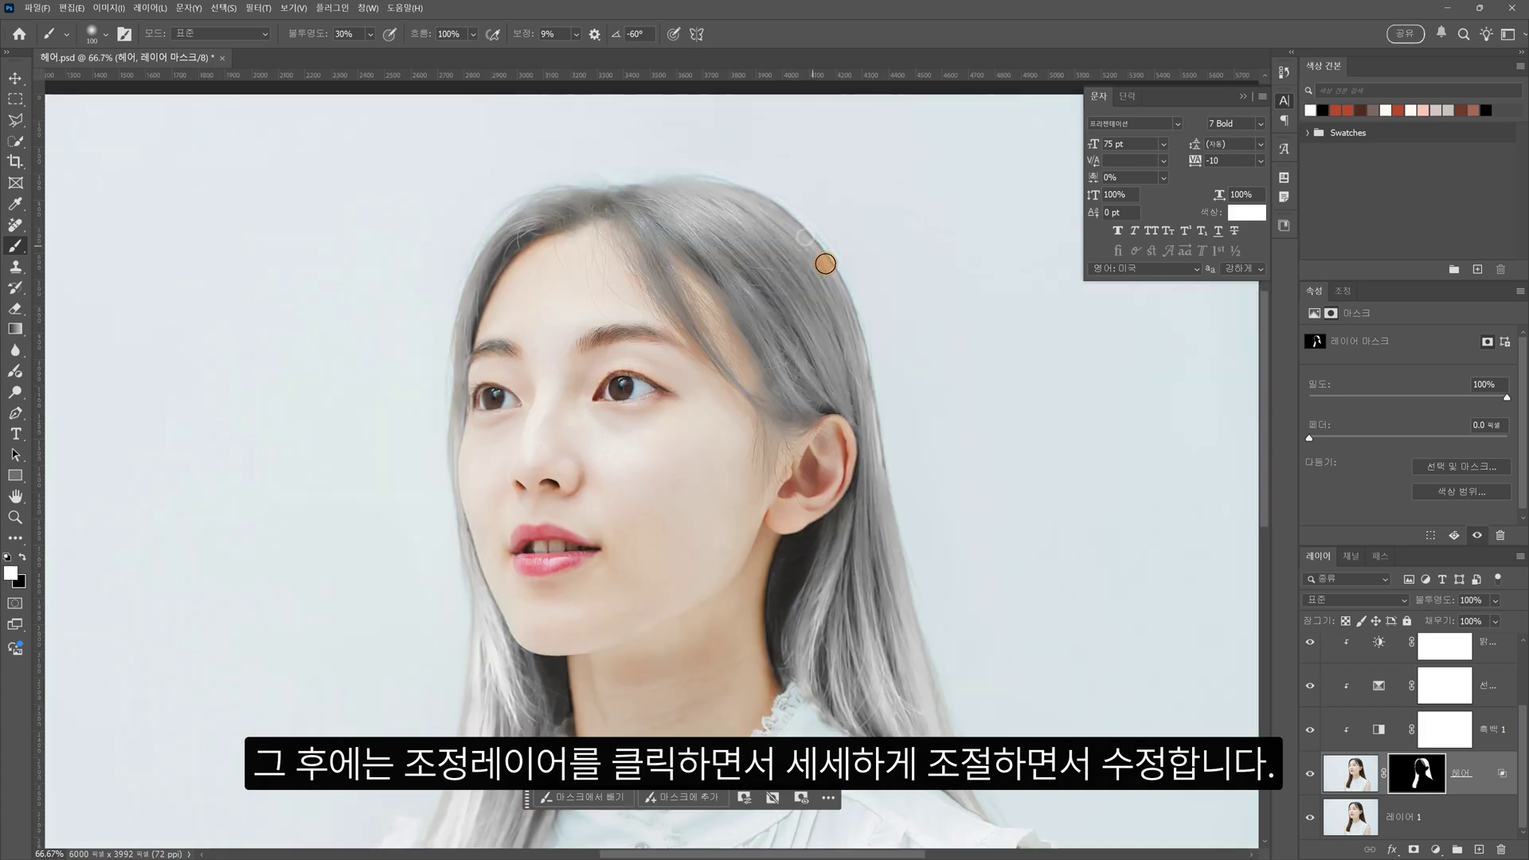
drag(881, 473, 949, 737)
Step: In the Selective Color adjustment layer, set Black to -58% for the Neutrals
click(1439, 738)
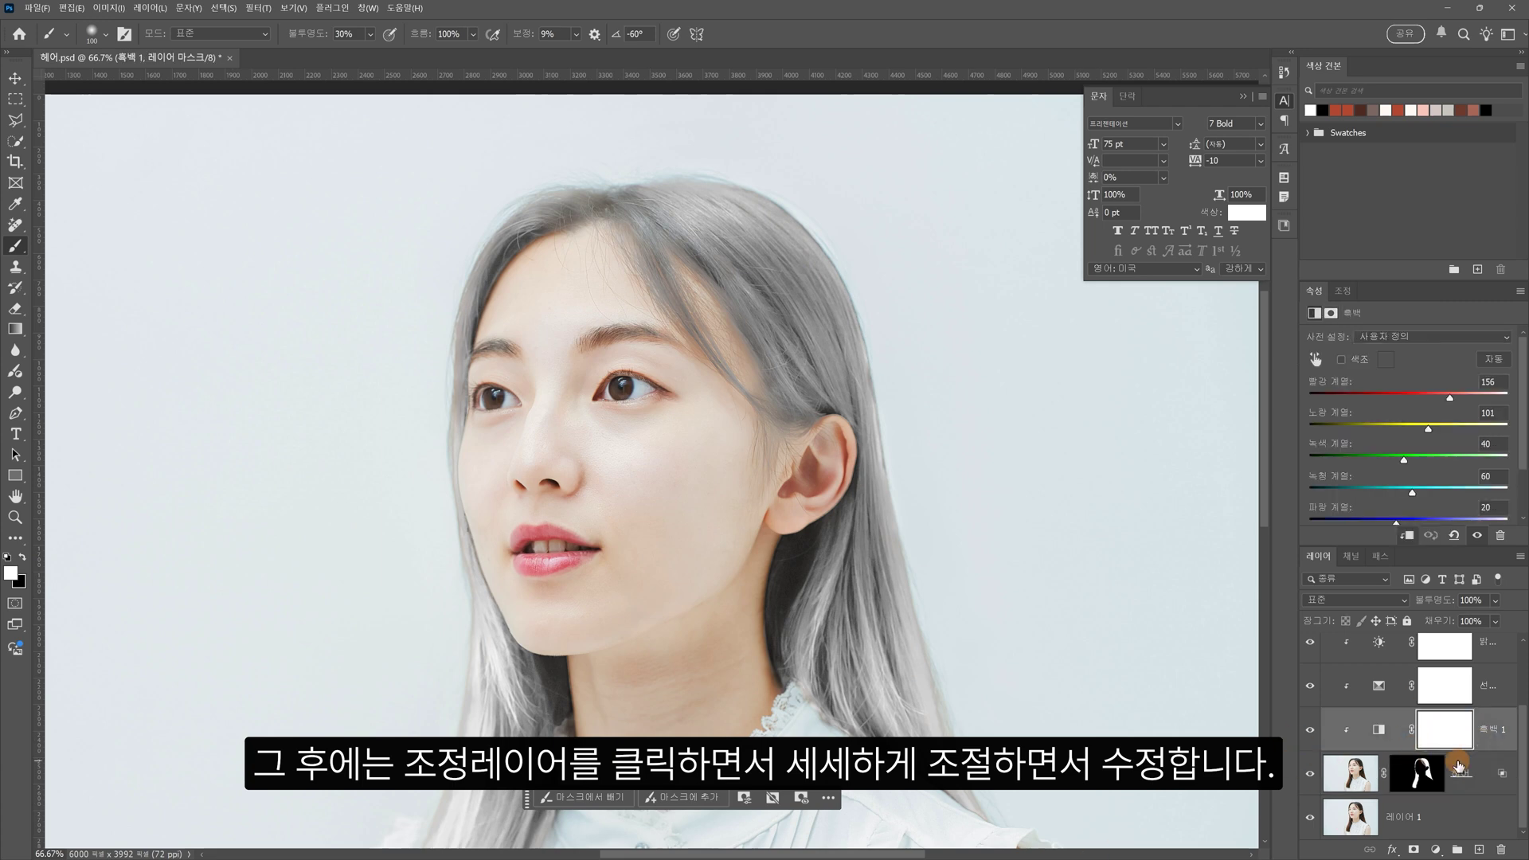
click(1450, 693)
click(1378, 686)
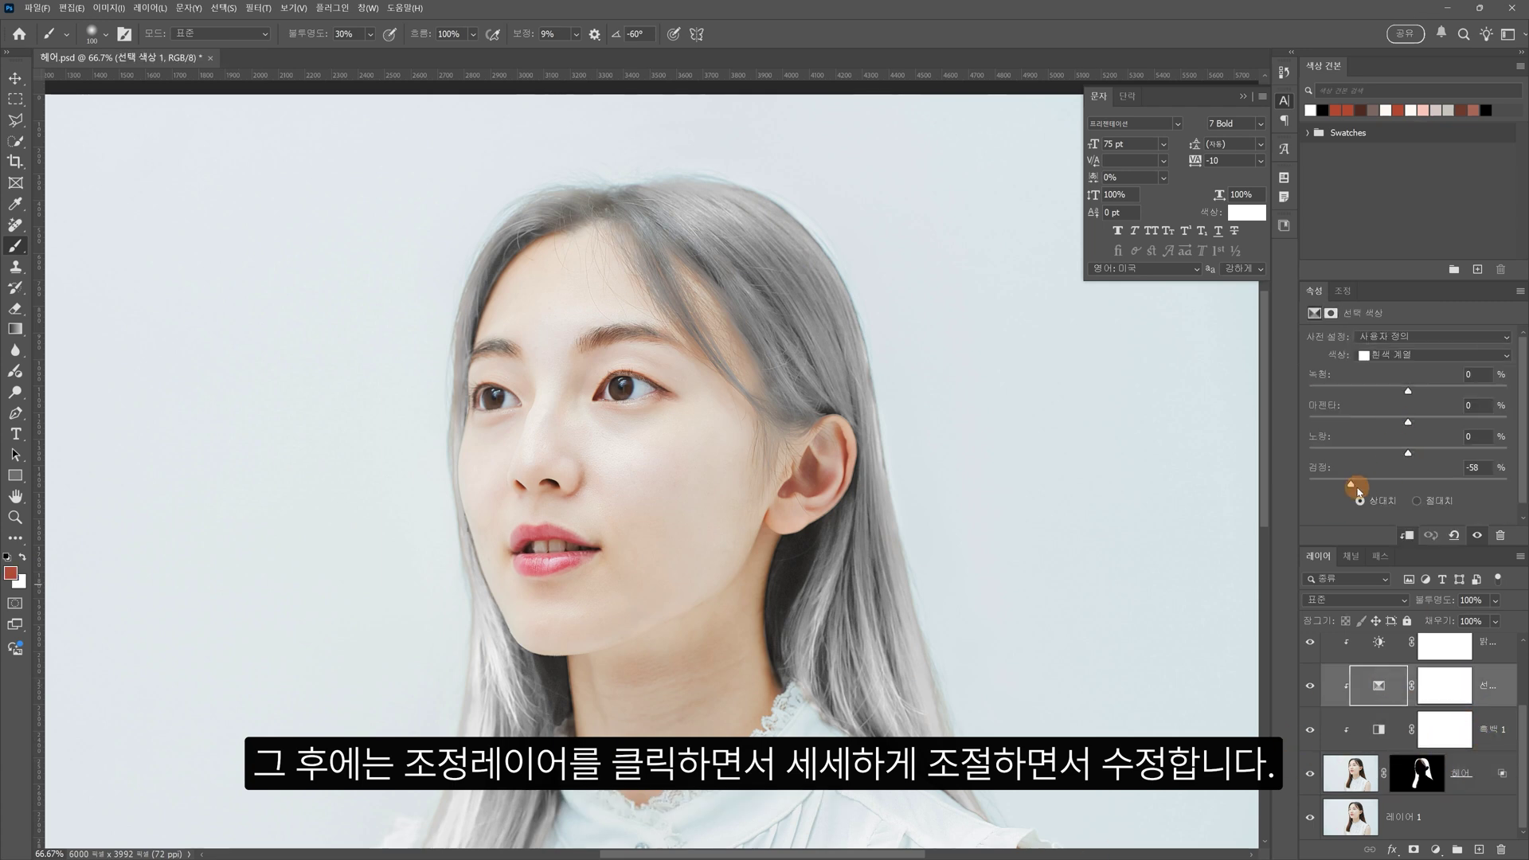
scroll(1450, 730, up, 3)
click(1390, 750)
click(1389, 788)
click(1417, 356)
click(1395, 461)
drag(1356, 485, 1348, 485)
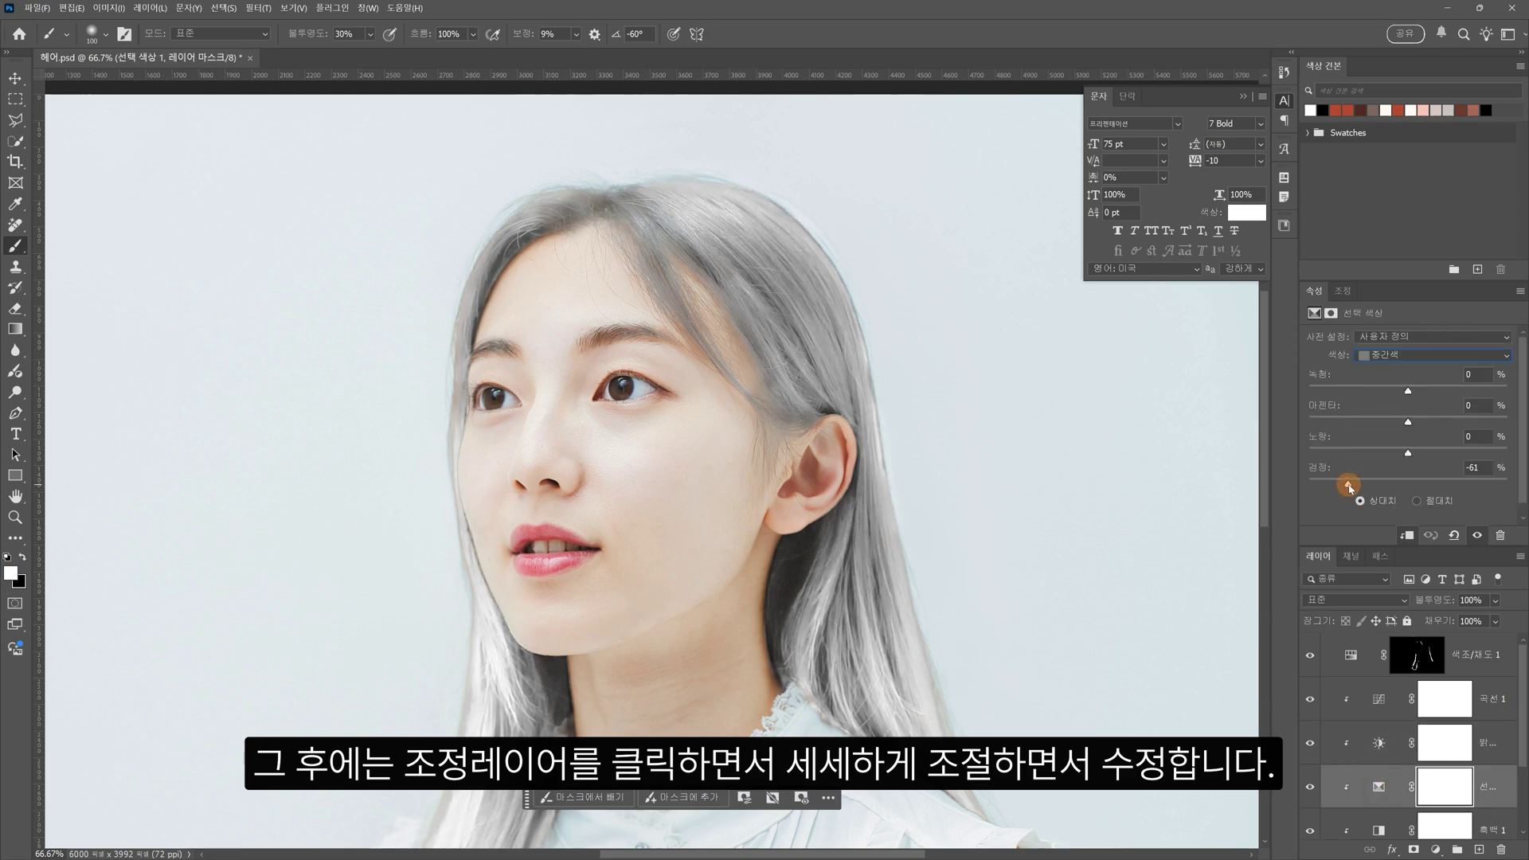
drag(689, 726, 648, 501)
scroll(648, 500, down, 1)
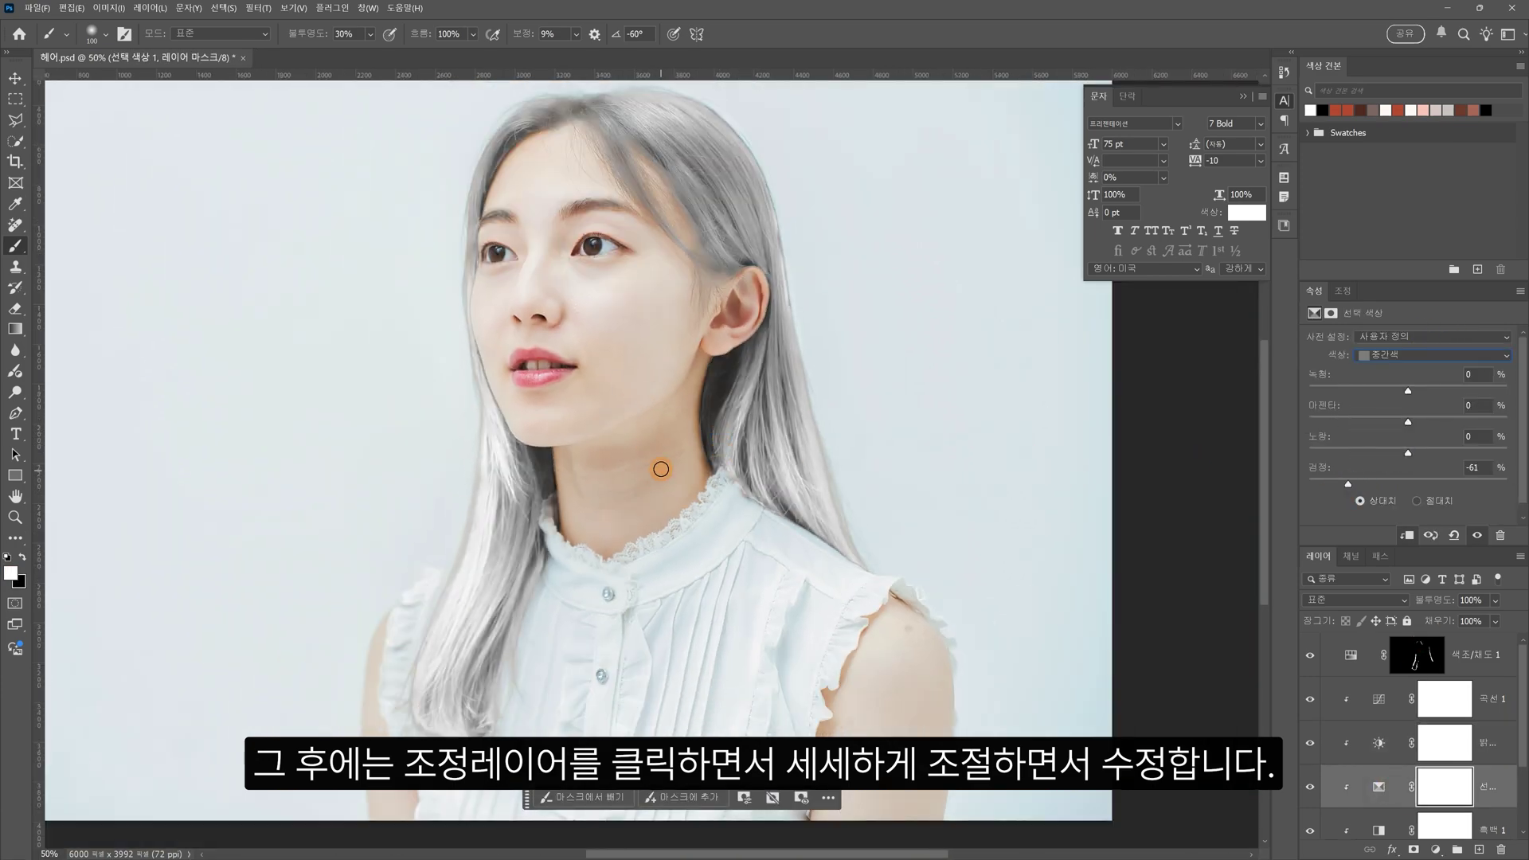
mouse_move(1348, 483)
mouse_down()
mouse_move(1324, 484)
mouse_move(1348, 482)
mouse_up()
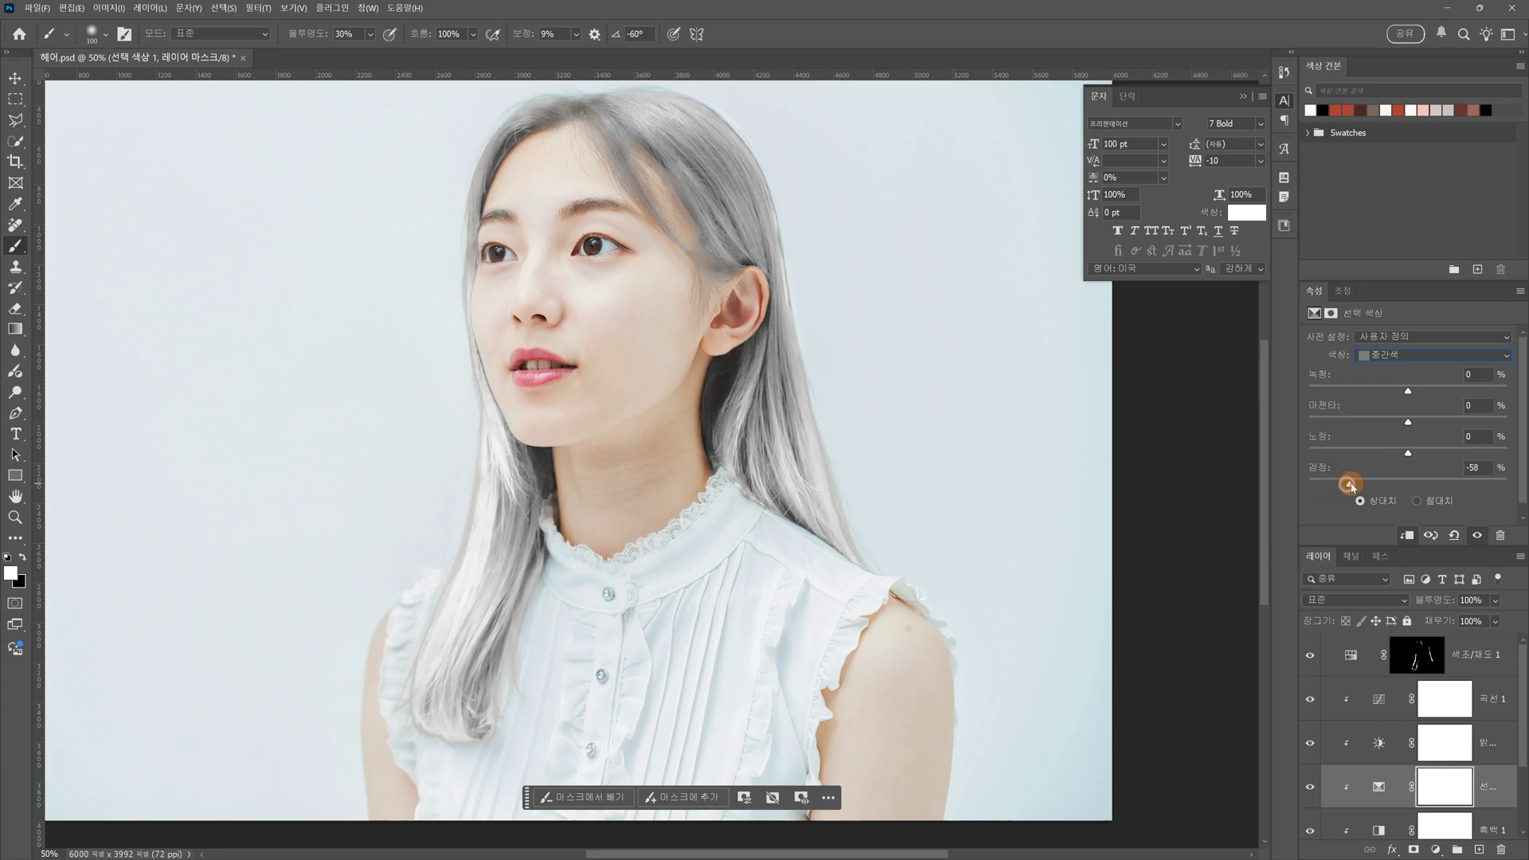